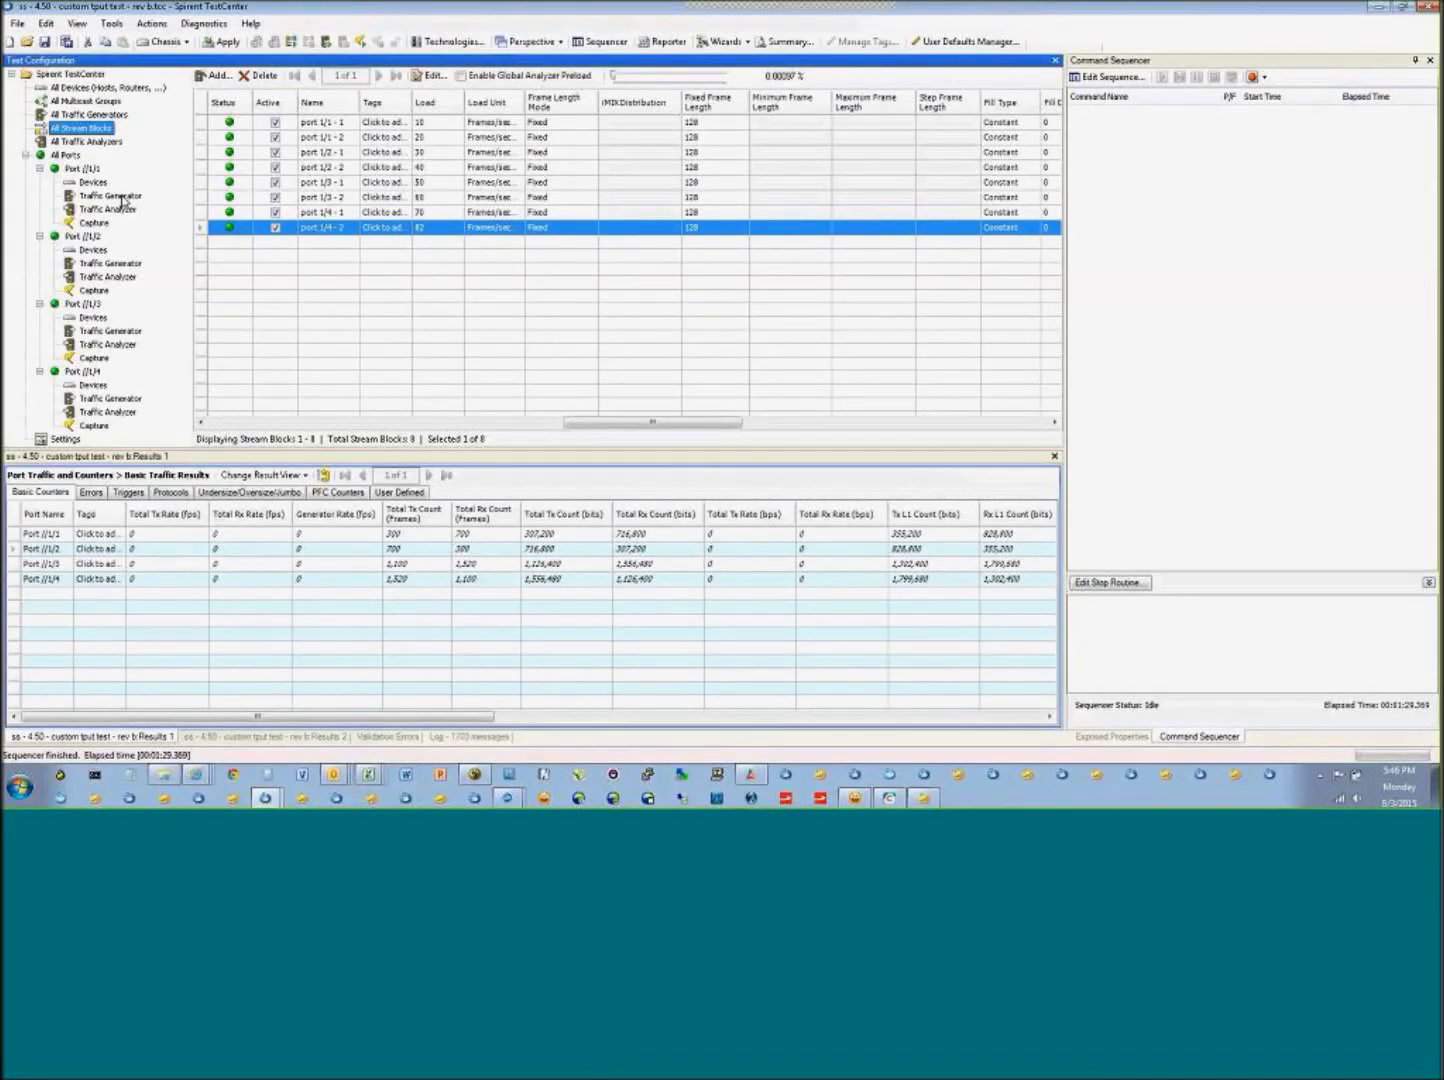
- Review the stream blocks on ports //1/1 through //1/4, then list all eight together
{"action": "left_click", "coordinate": [121, 198]}
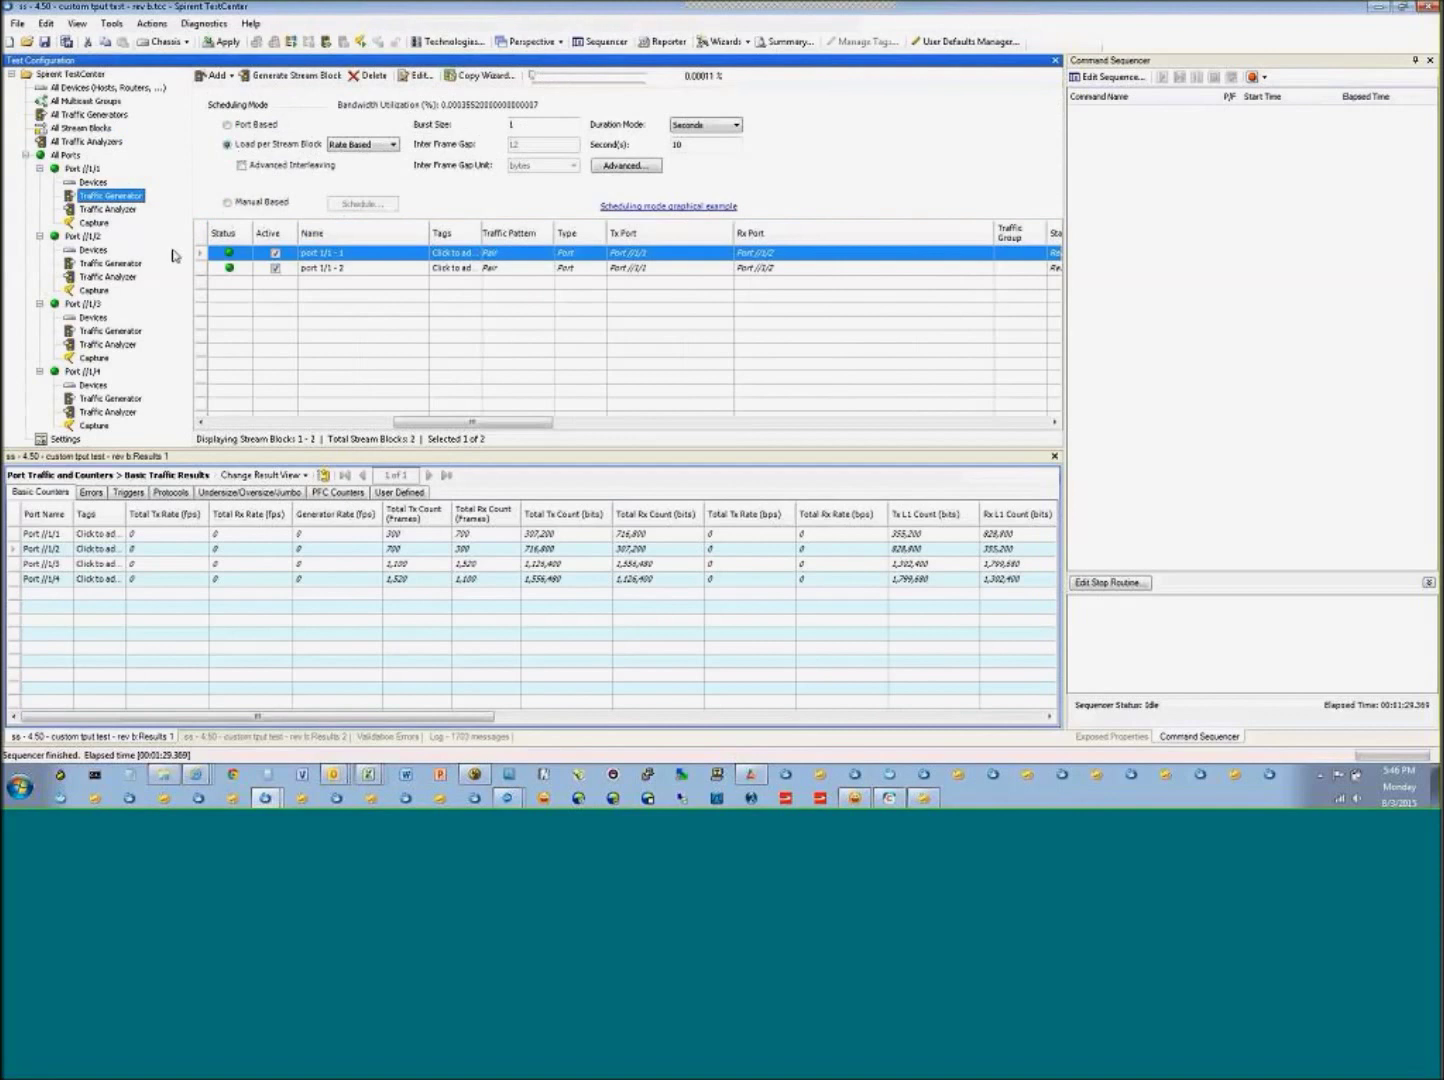
{"action": "left_click", "coordinate": [138, 265]}
{"action": "left_click", "coordinate": [116, 331]}
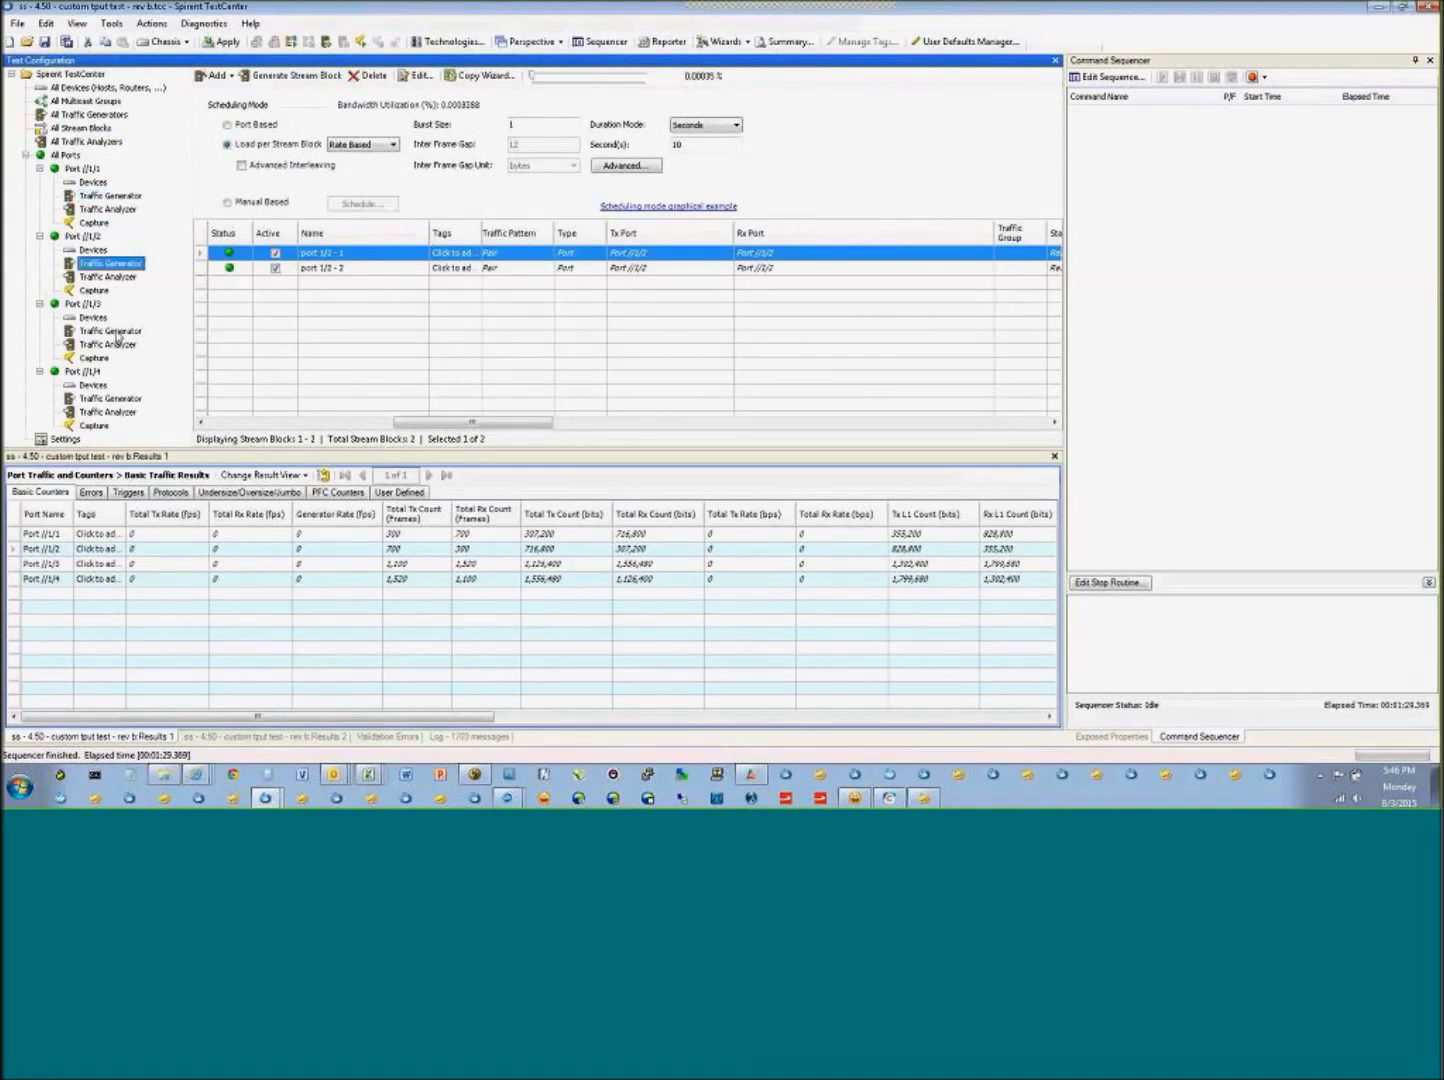
{"action": "left_click", "coordinate": [134, 400]}
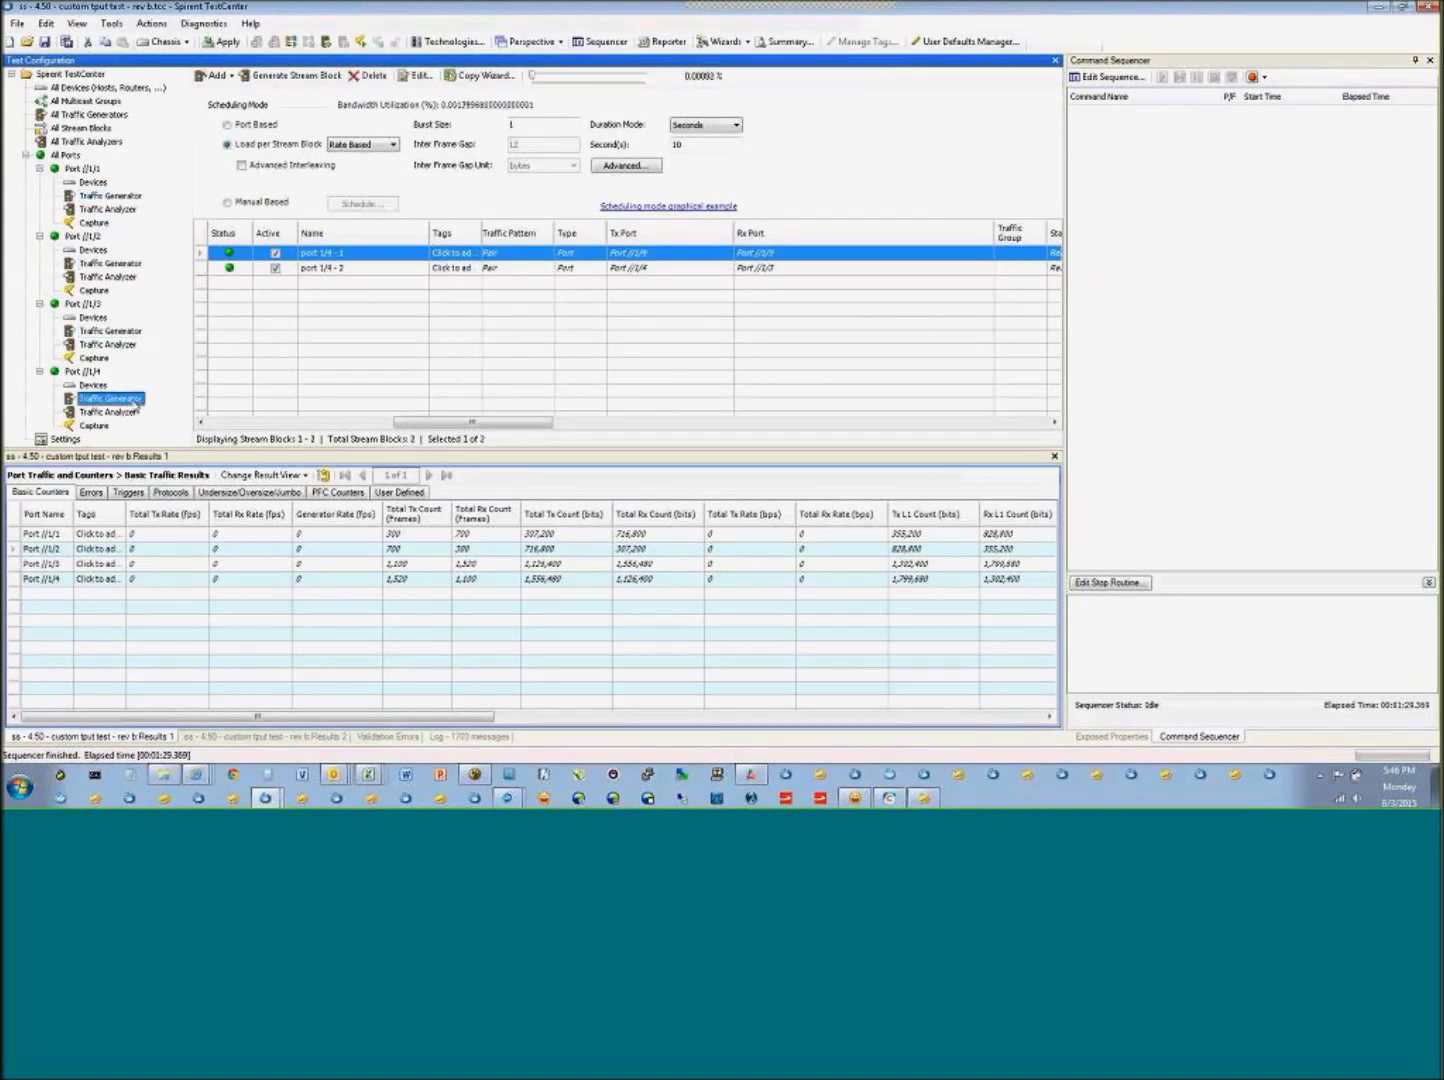
{"action": "left_click", "coordinate": [200, 268], "text": "shift"}
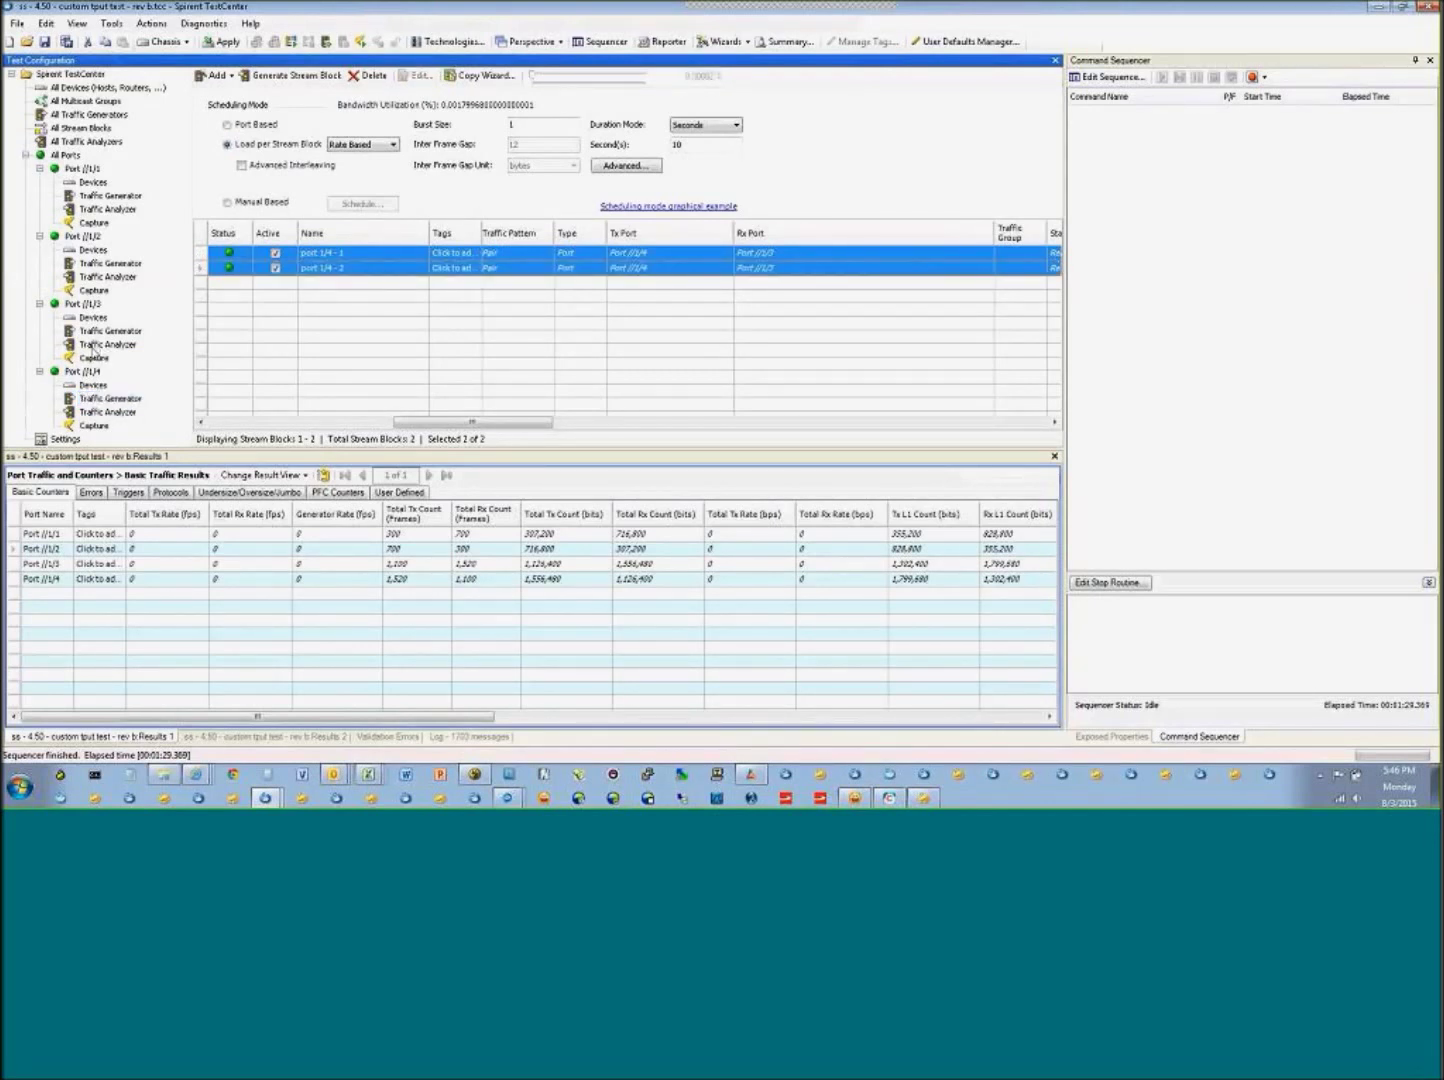
{"action": "left_click", "coordinate": [97, 332]}
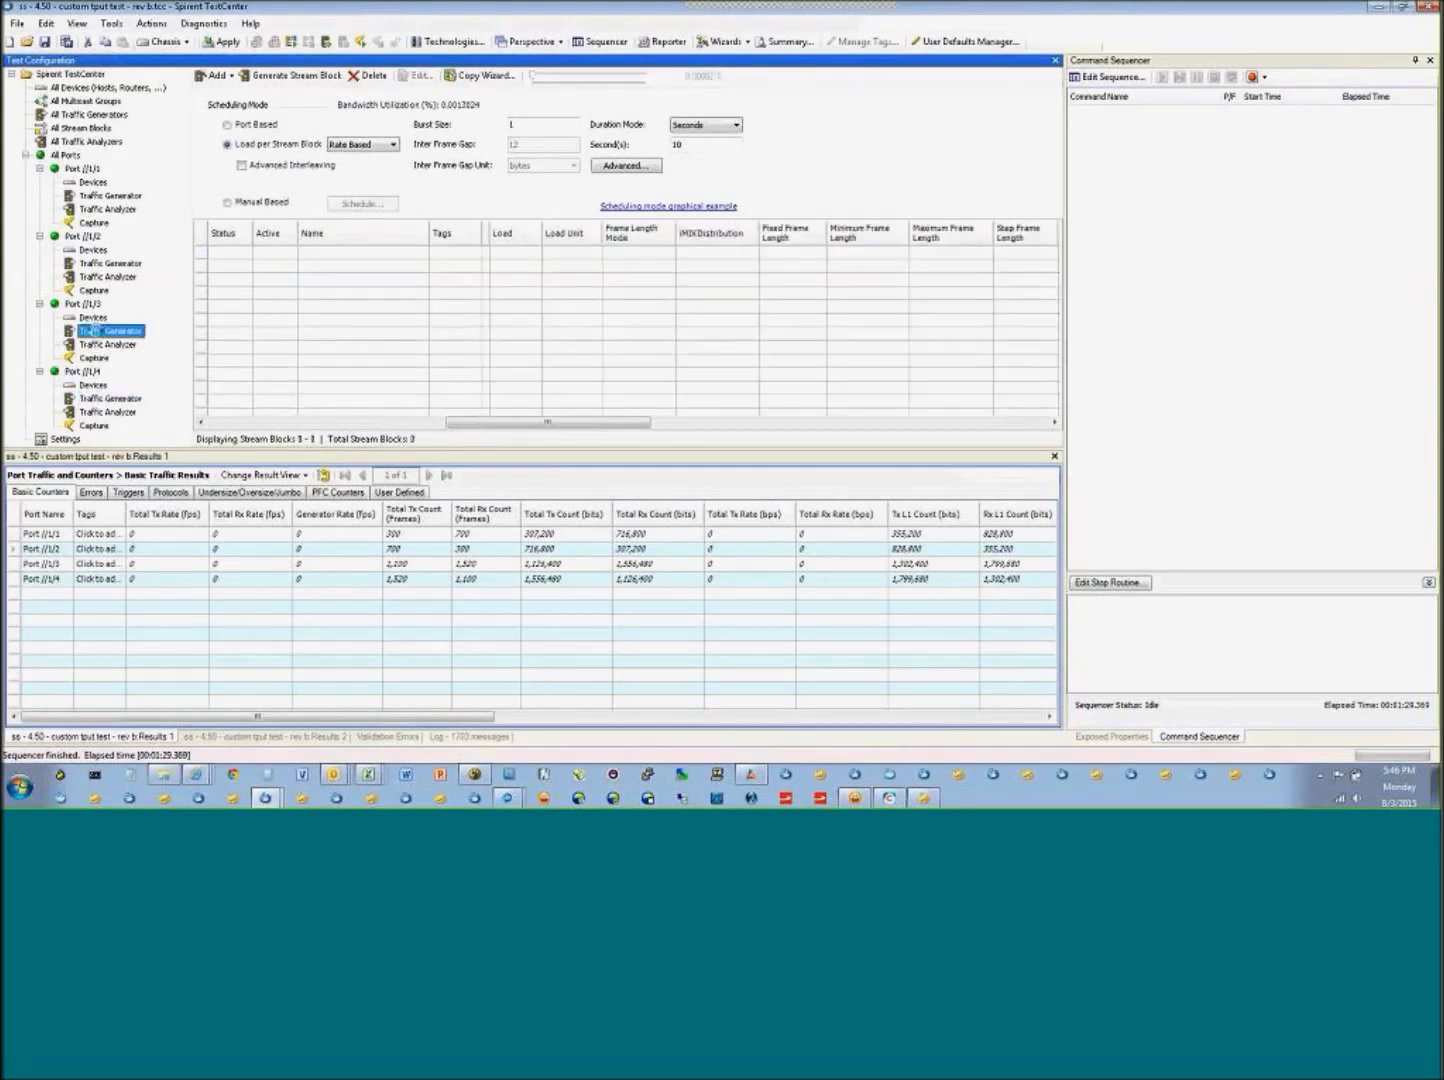
{"action": "left_click", "coordinate": [100, 265]}
{"action": "left_click", "coordinate": [90, 196]}
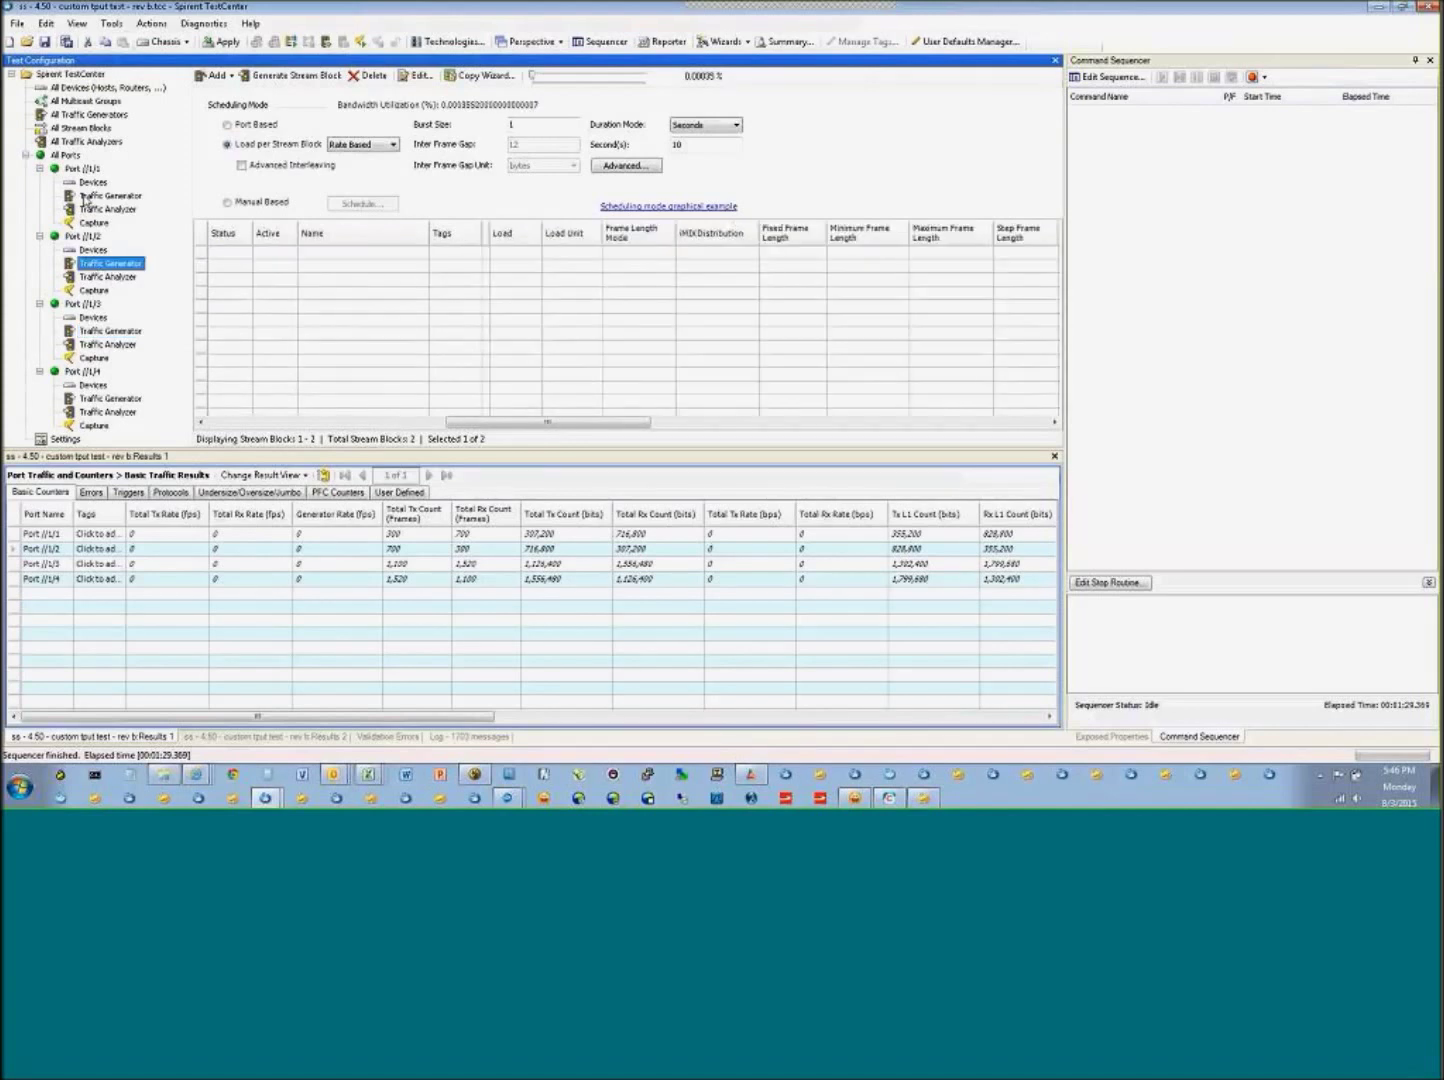
{"action": "left_click", "coordinate": [100, 130]}
- Select all eight stream blocks across the four ports
{"action": "left_click_drag", "start_coordinate": [198, 122], "coordinate": [198, 137]}
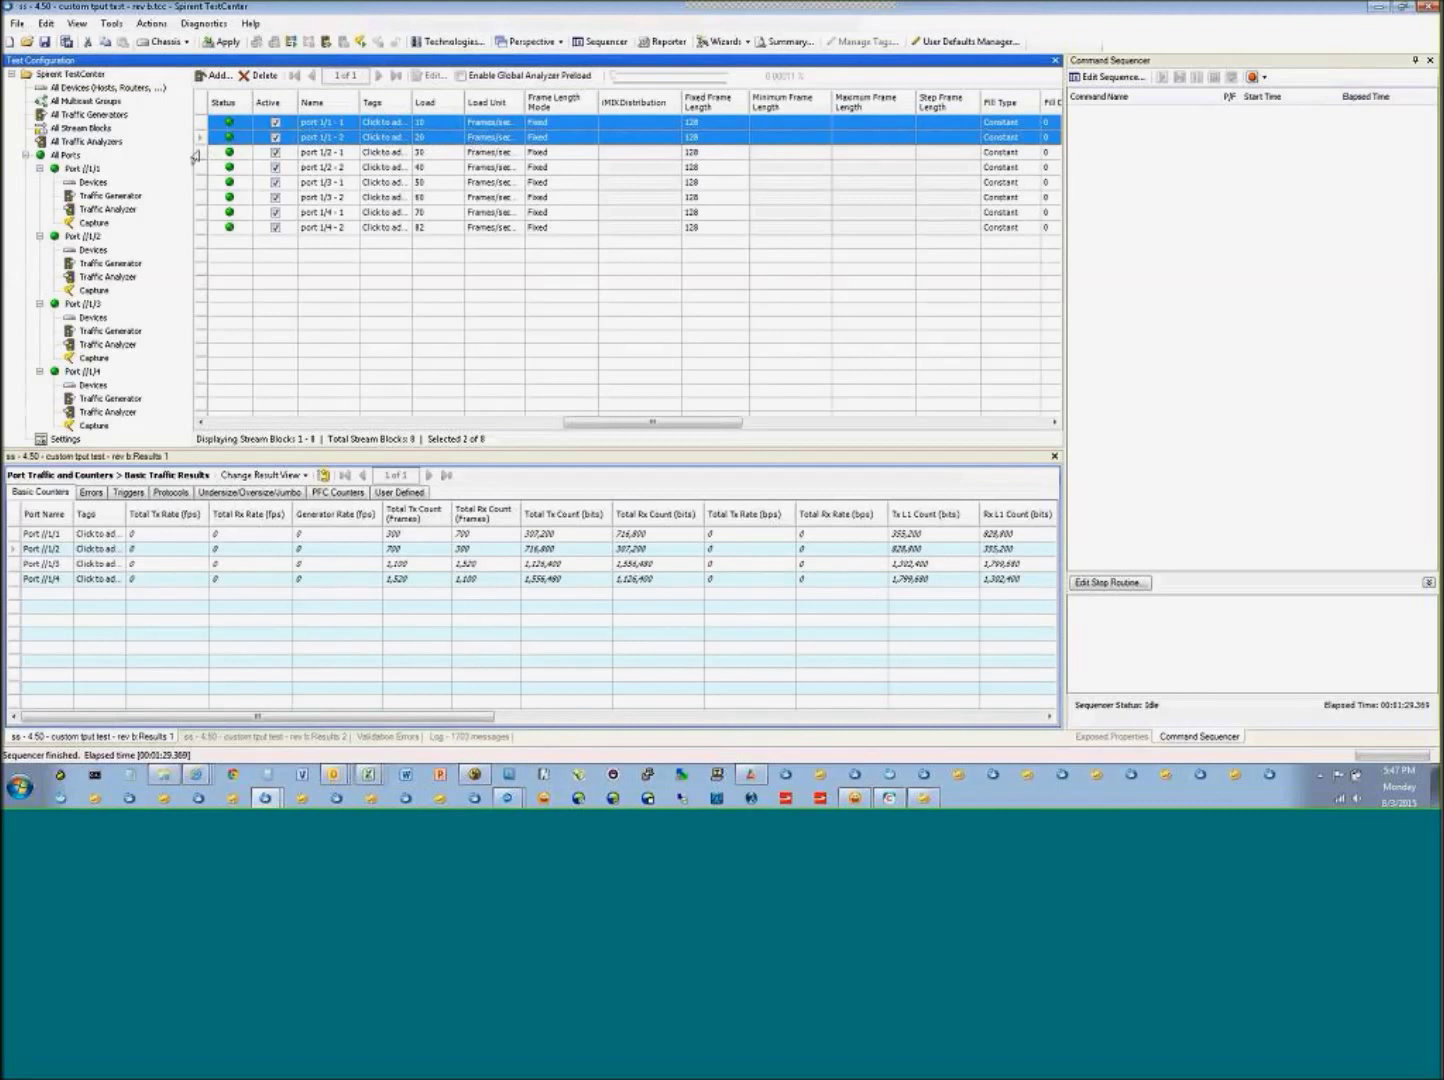
{"action": "left_click_drag", "start_coordinate": [196, 152], "coordinate": [196, 167]}
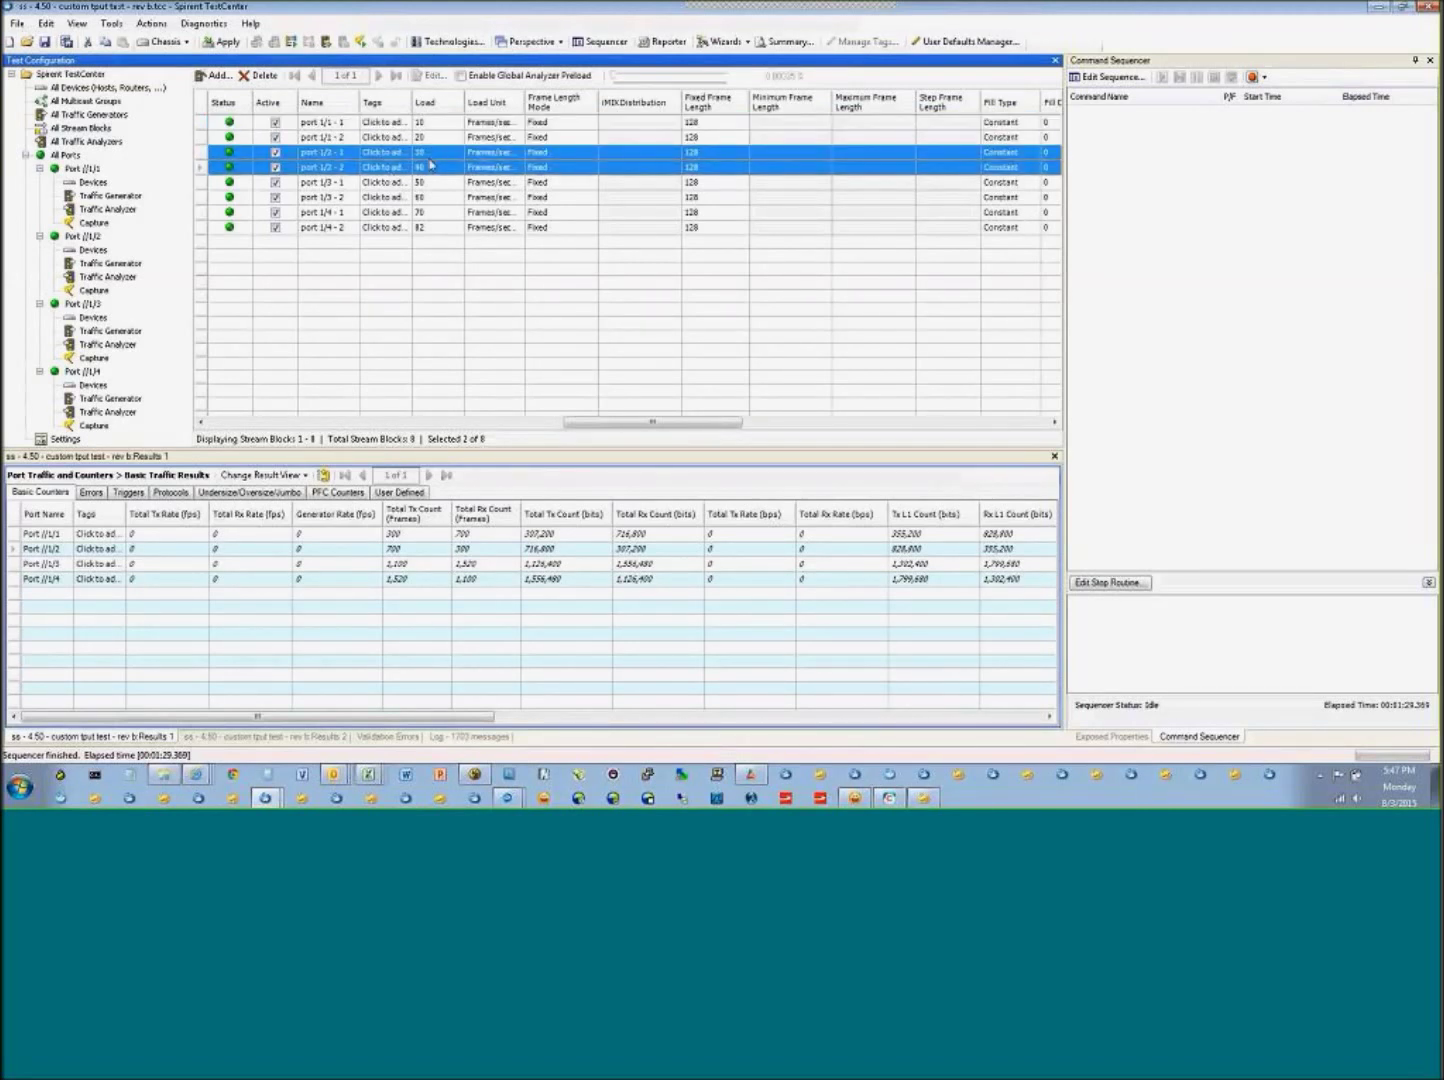
{"action": "left_click_drag", "start_coordinate": [199, 183], "coordinate": [199, 227]}
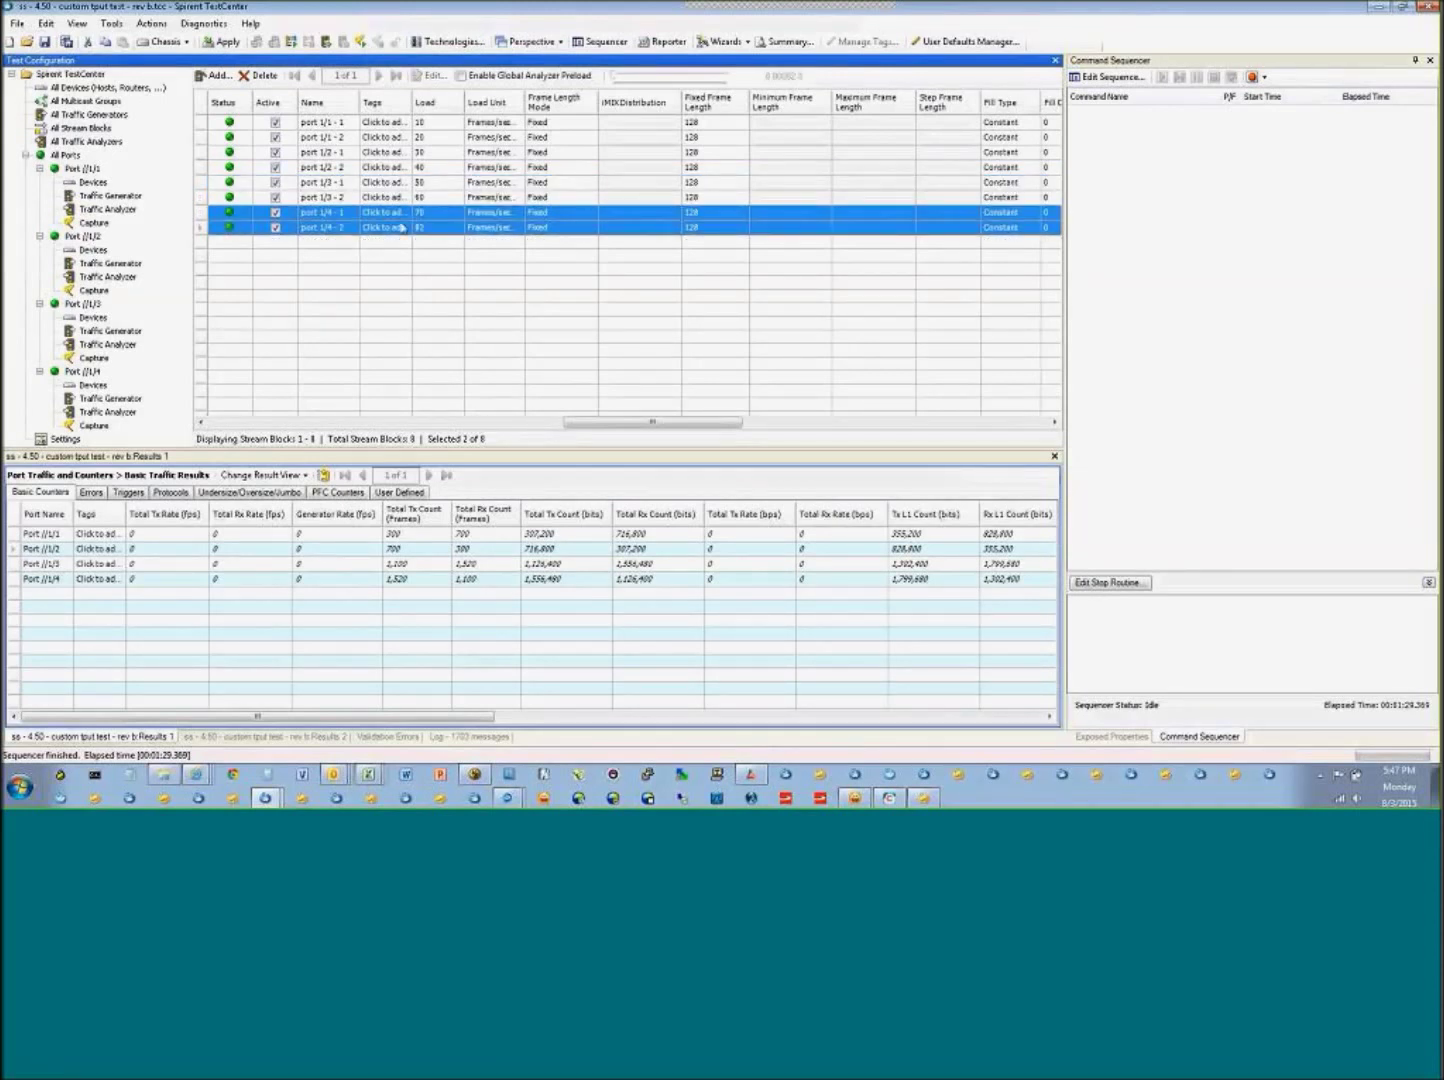
{"action": "left_click", "coordinate": [200, 104]}
- Apply the stream blocks and briefly run traffic on all ports, then stop it
{"action": "left_click", "coordinate": [326, 41]}
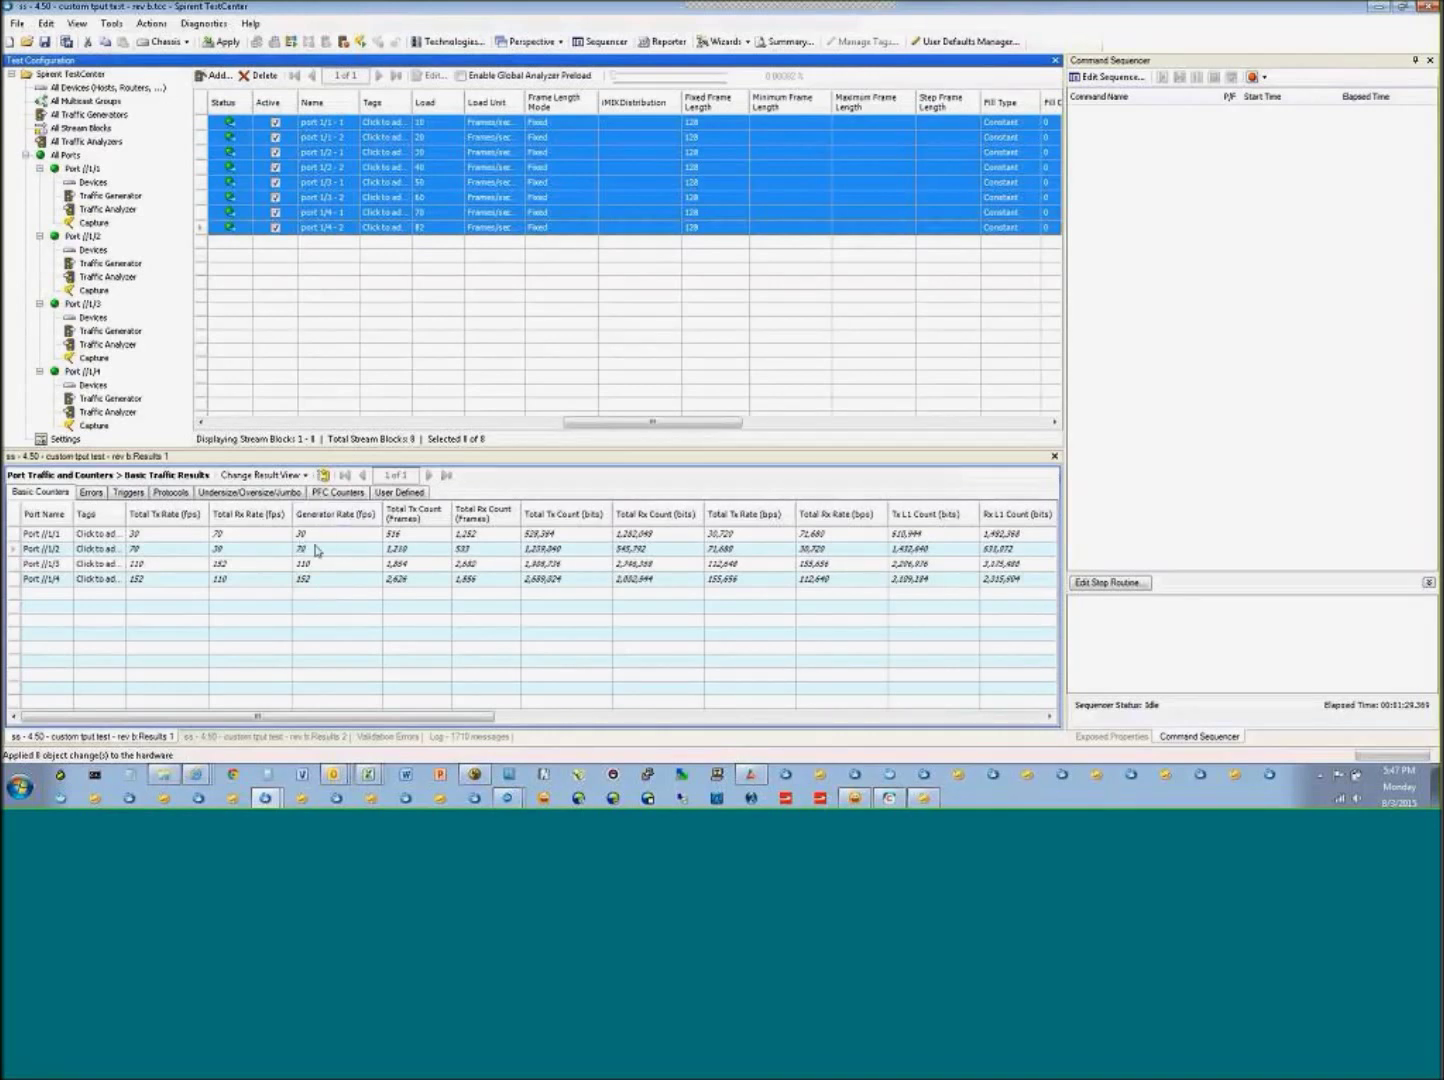
{"action": "left_click", "coordinate": [345, 42]}
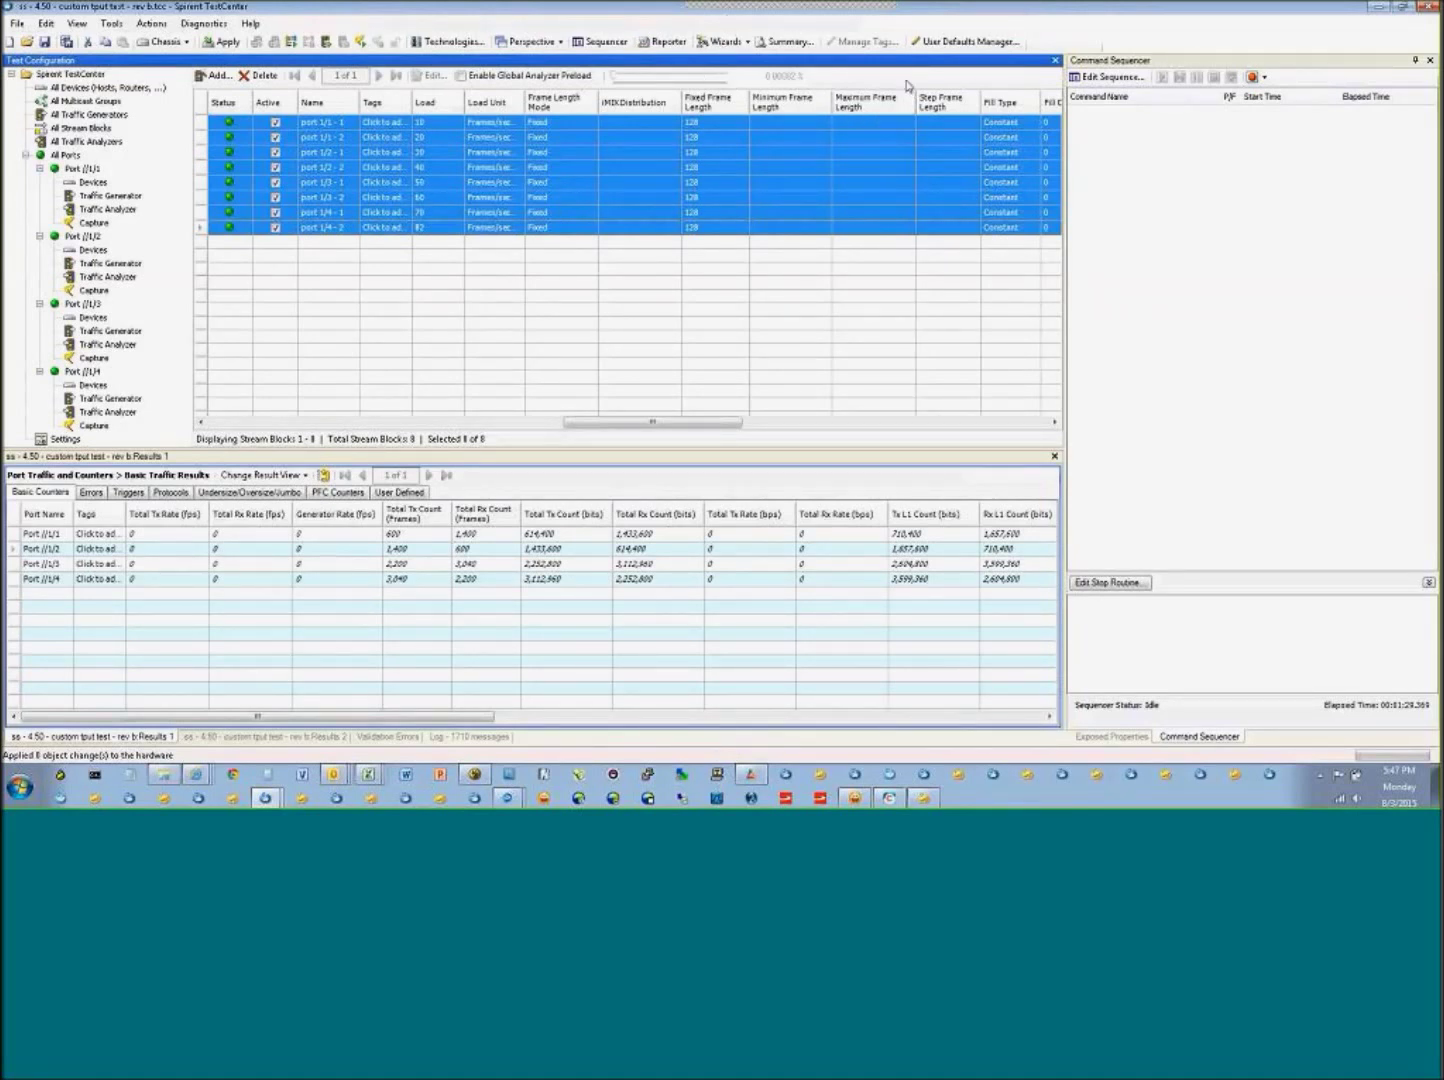
{"action": "left_click", "coordinate": [724, 41]}
- Start the Custom Test wizard from the Sequence Generator category
{"action": "left_click", "coordinate": [727, 60]}
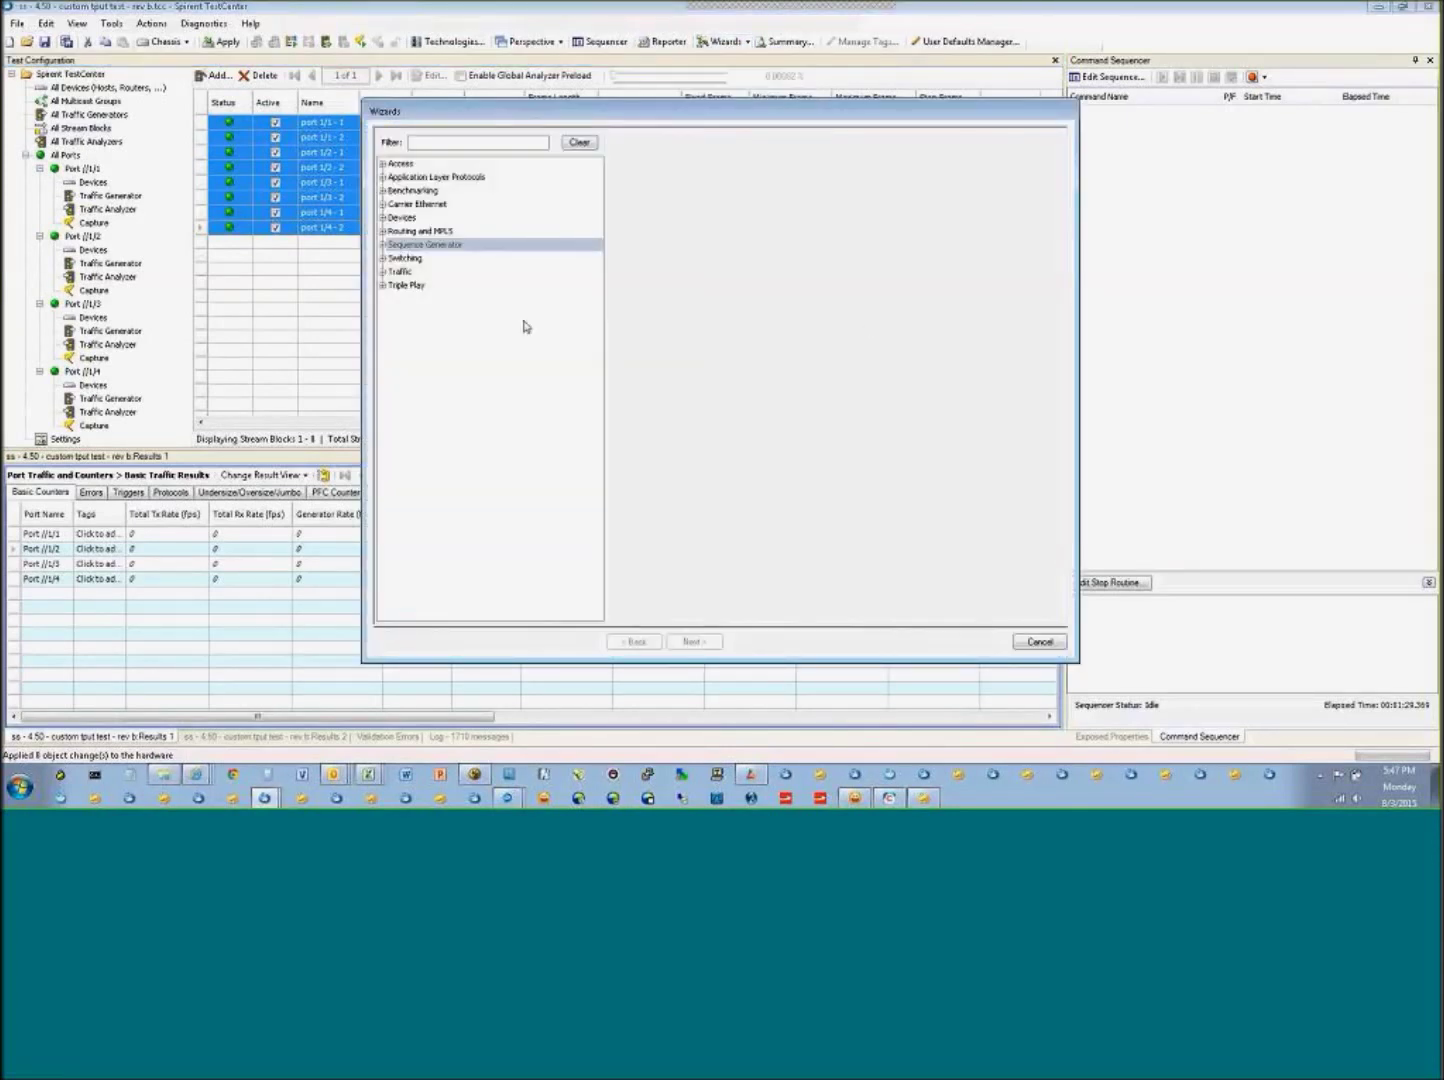
{"action": "left_click", "coordinate": [382, 244]}
{"action": "left_click", "coordinate": [418, 258]}
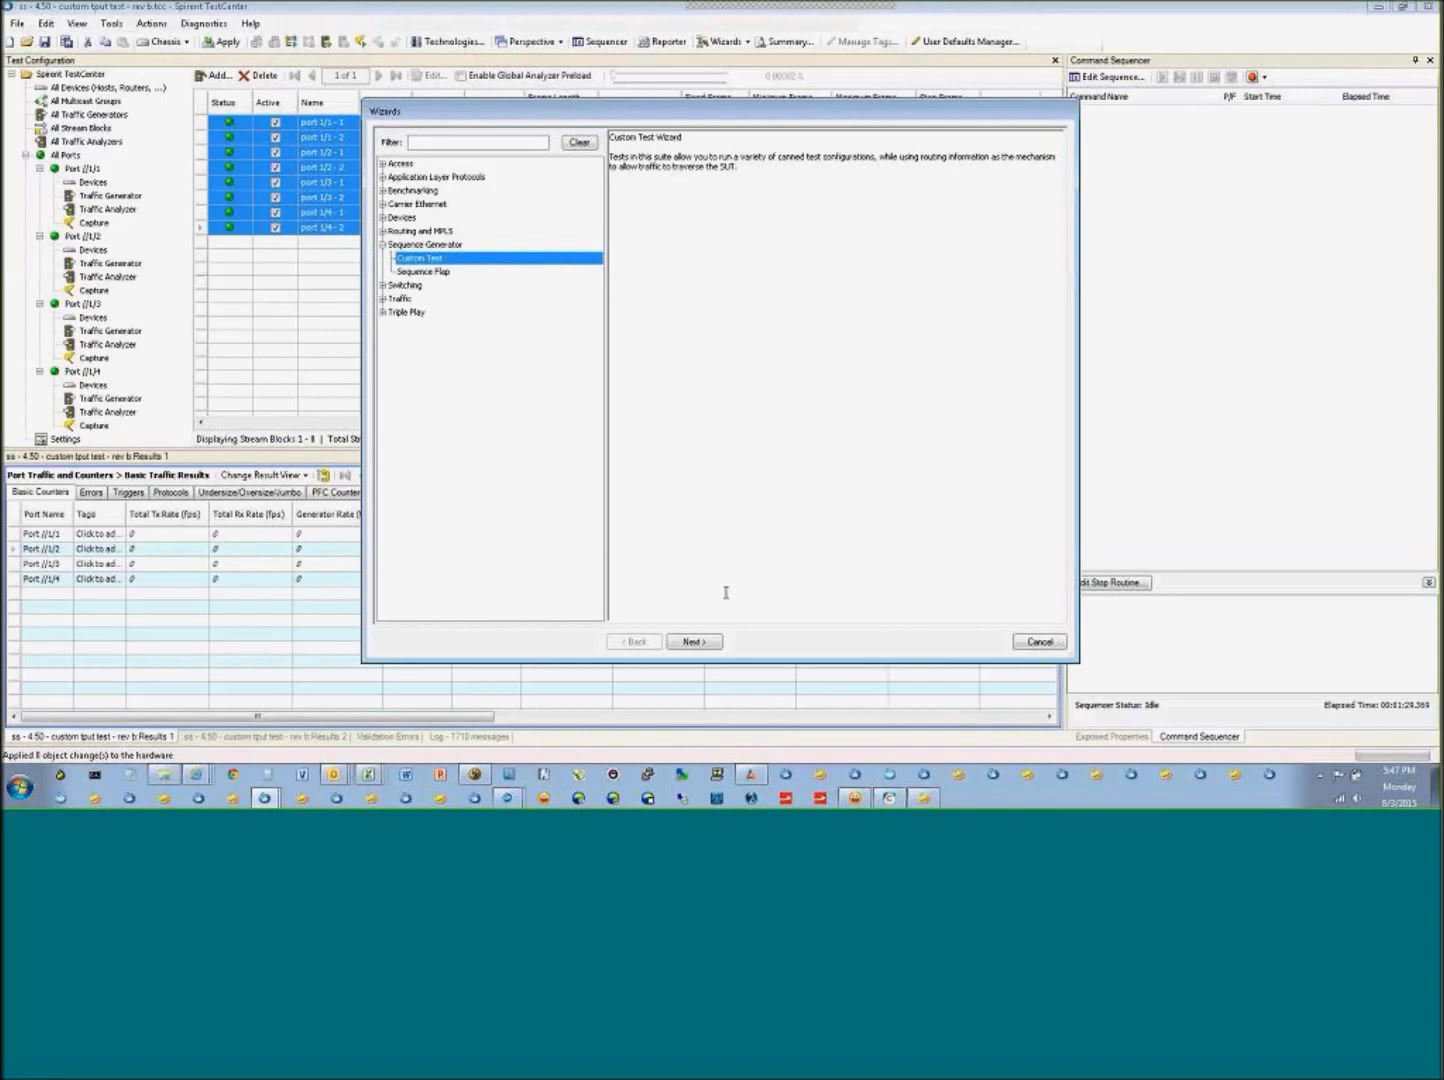
{"action": "left_click", "coordinate": [695, 642]}
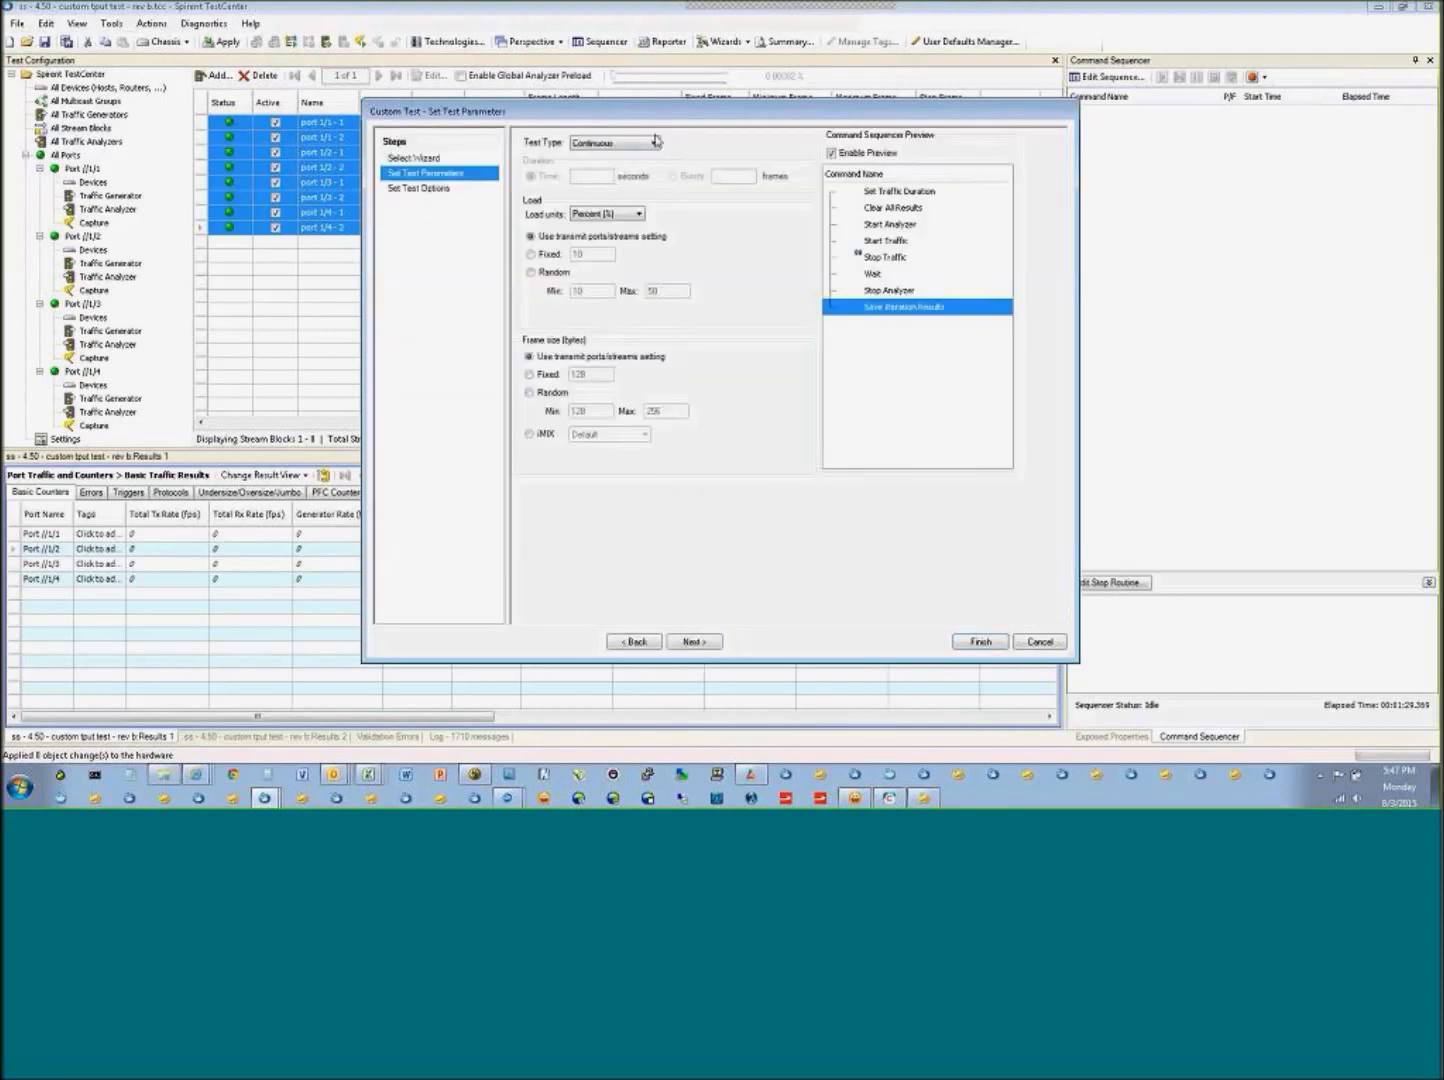
- Make it a Throughput test with 10-second trials and custom frame sizes 64 and 128, then generate the sequence
{"action": "left_click", "coordinate": [653, 143]}
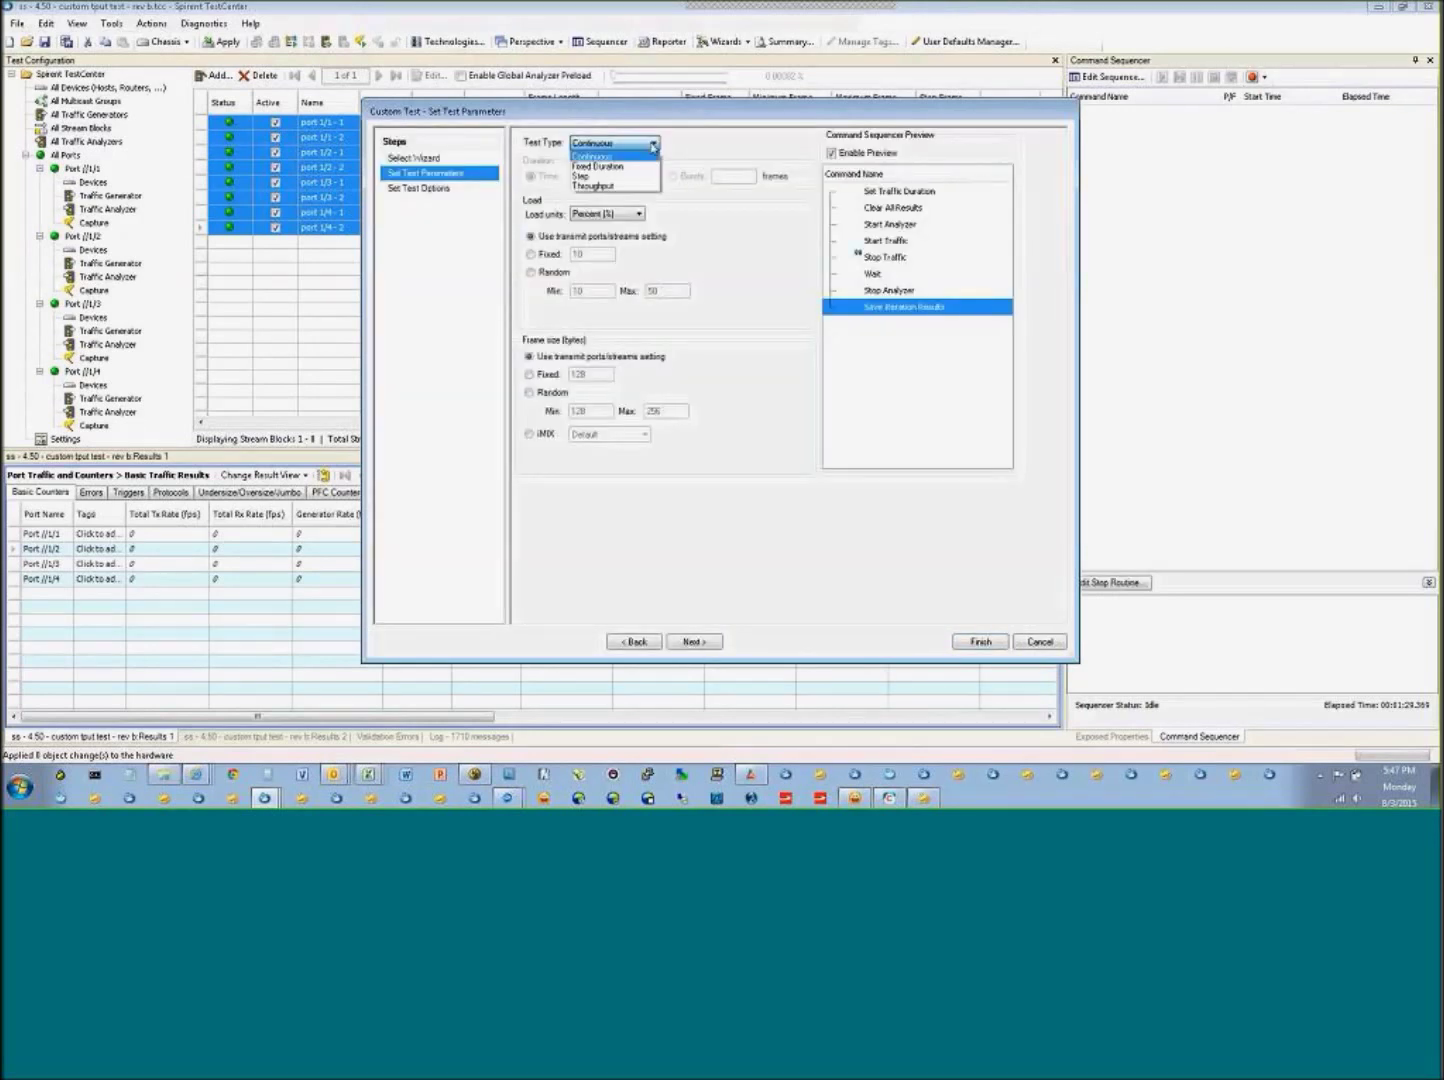
{"action": "left_click", "coordinate": [607, 186]}
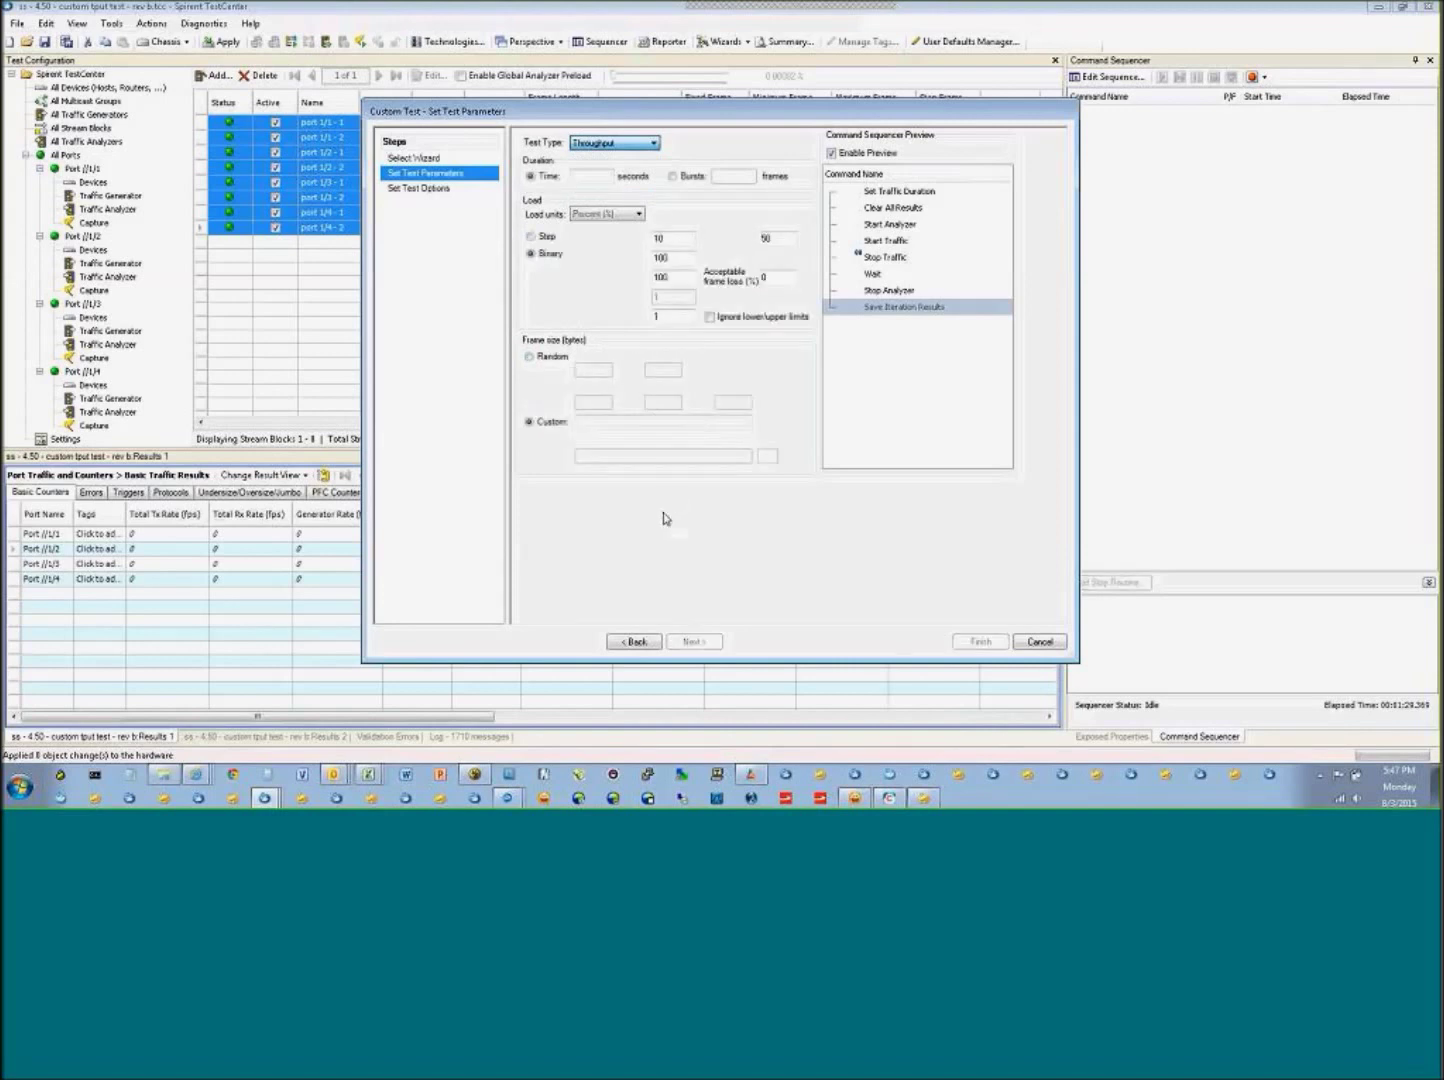
{"action": "left_click", "coordinate": [590, 176]}
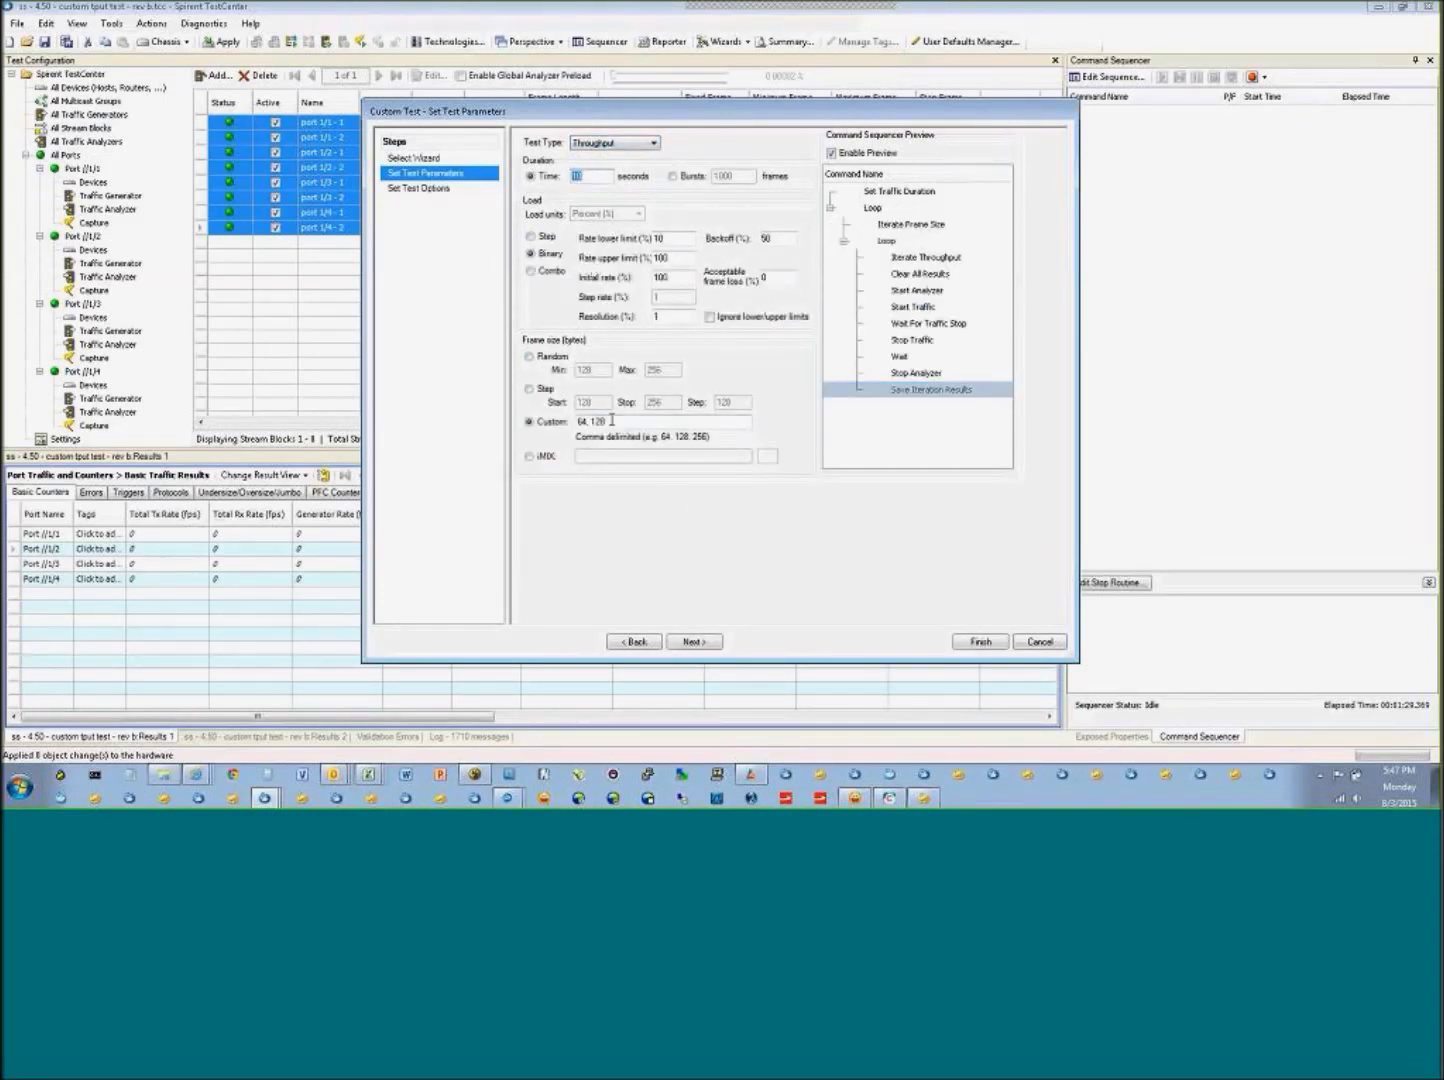
{"action": "left_click_drag", "start_coordinate": [612, 420], "coordinate": [568, 421]}
{"action": "left_click", "coordinate": [913, 260]}
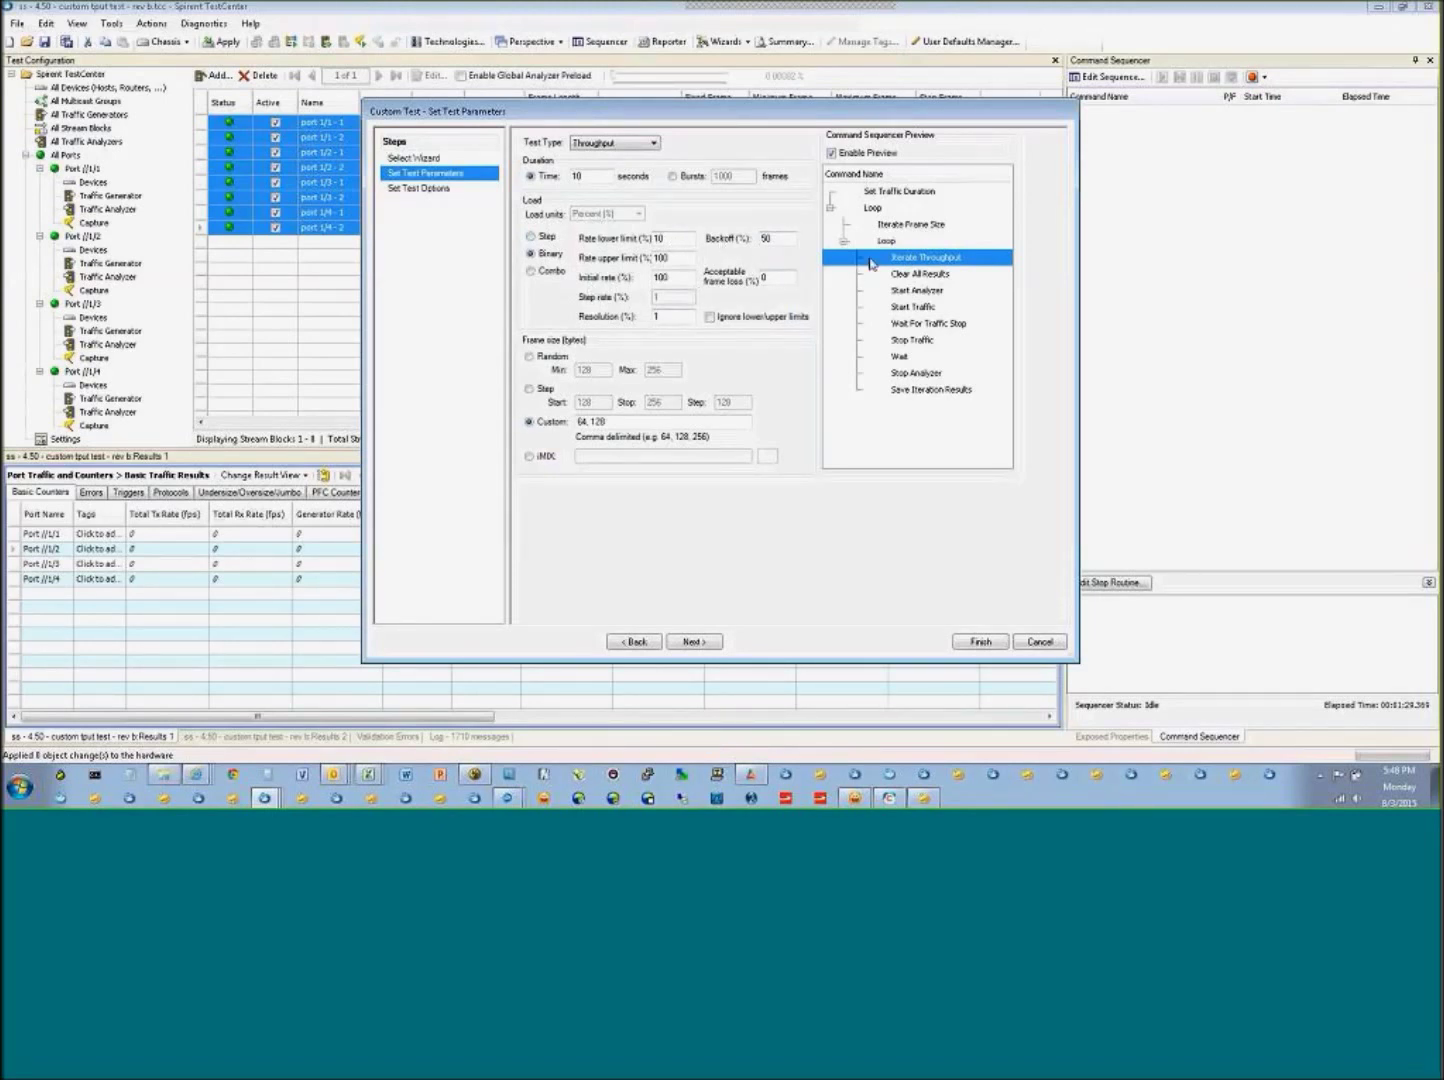
{"action": "left_click", "coordinate": [690, 420]}
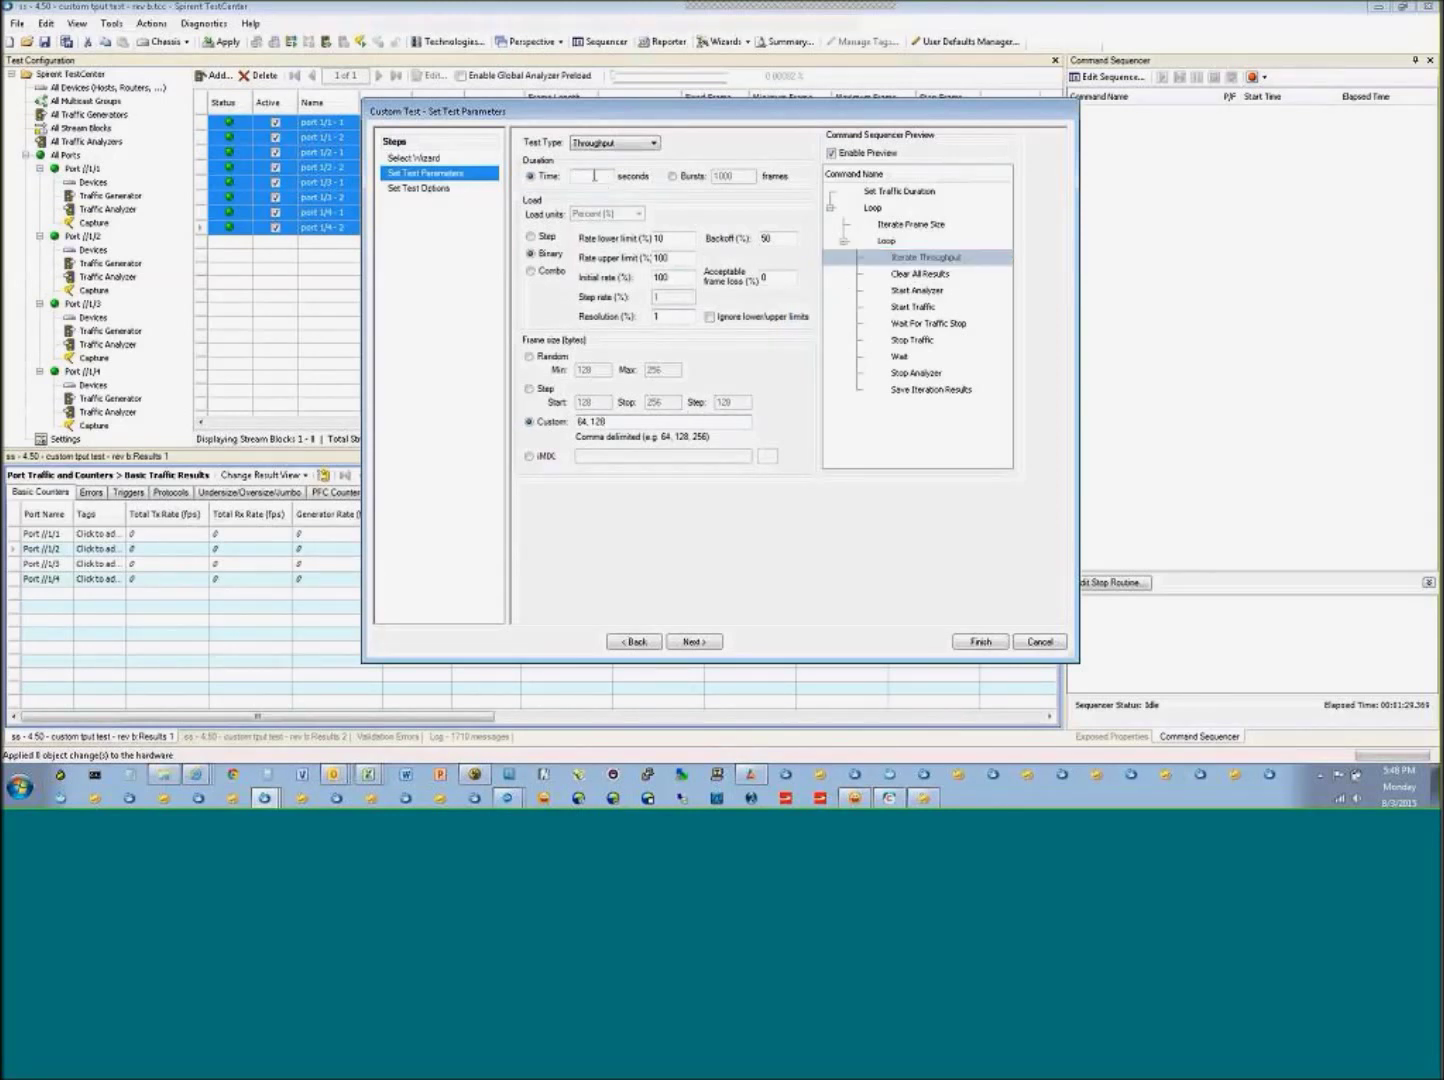
{"action": "double_click", "coordinate": [594, 176]}
{"action": "left_click_drag", "start_coordinate": [634, 423], "coordinate": [586, 422]}
{"action": "left_click", "coordinate": [694, 642]}
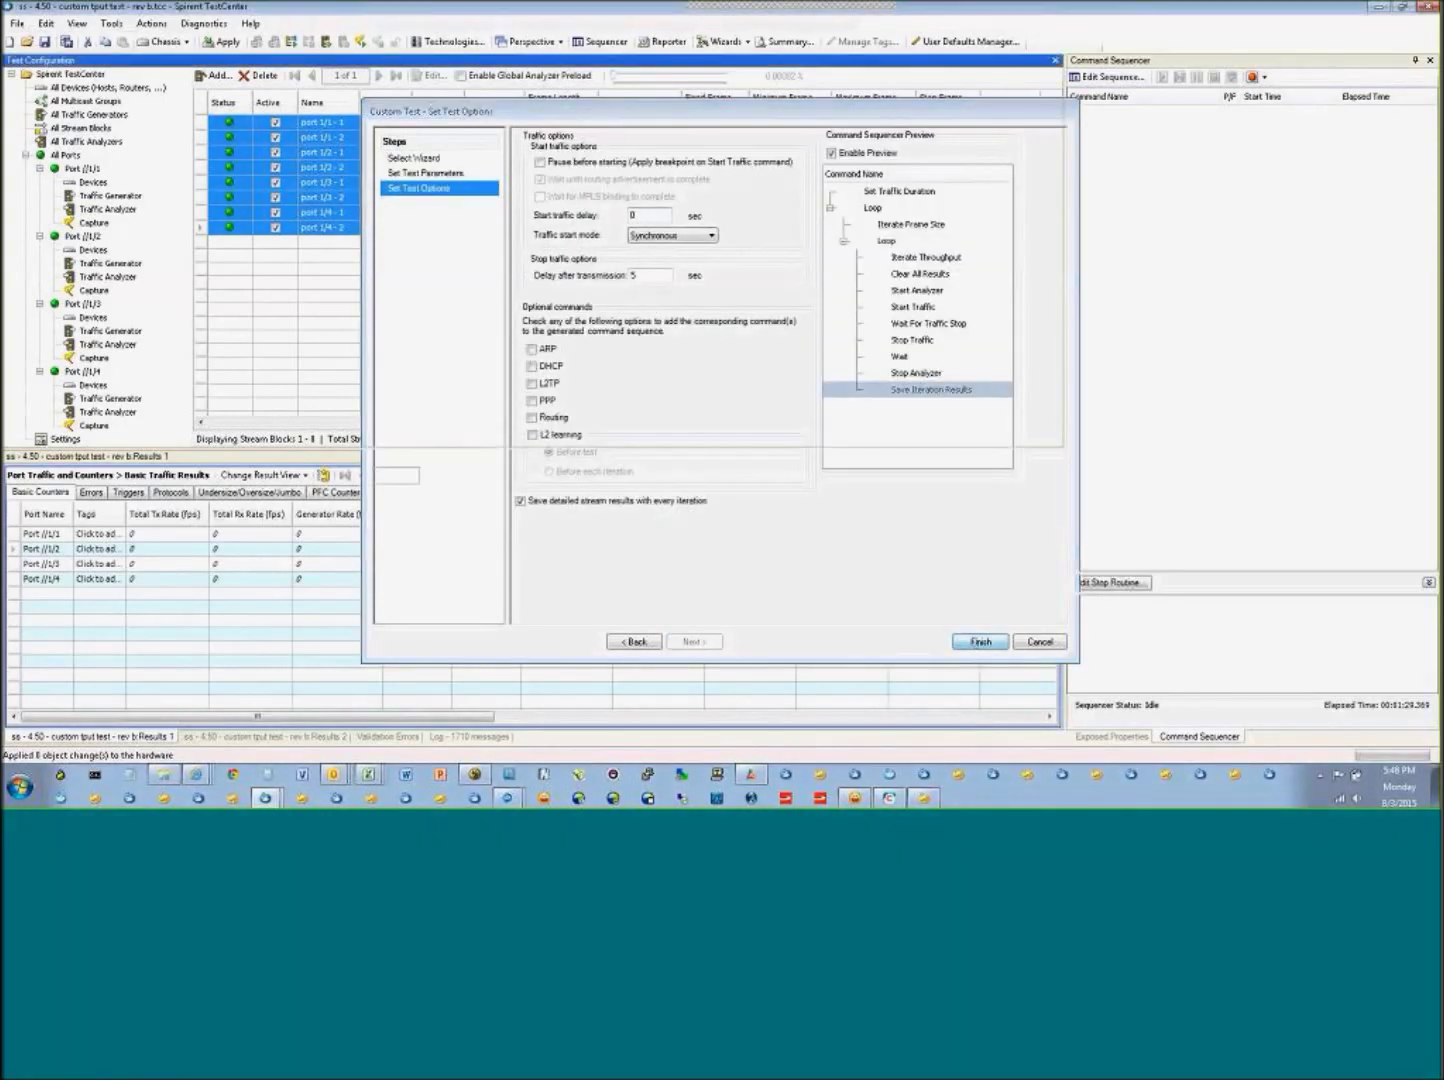
{"action": "left_click", "coordinate": [980, 641]}
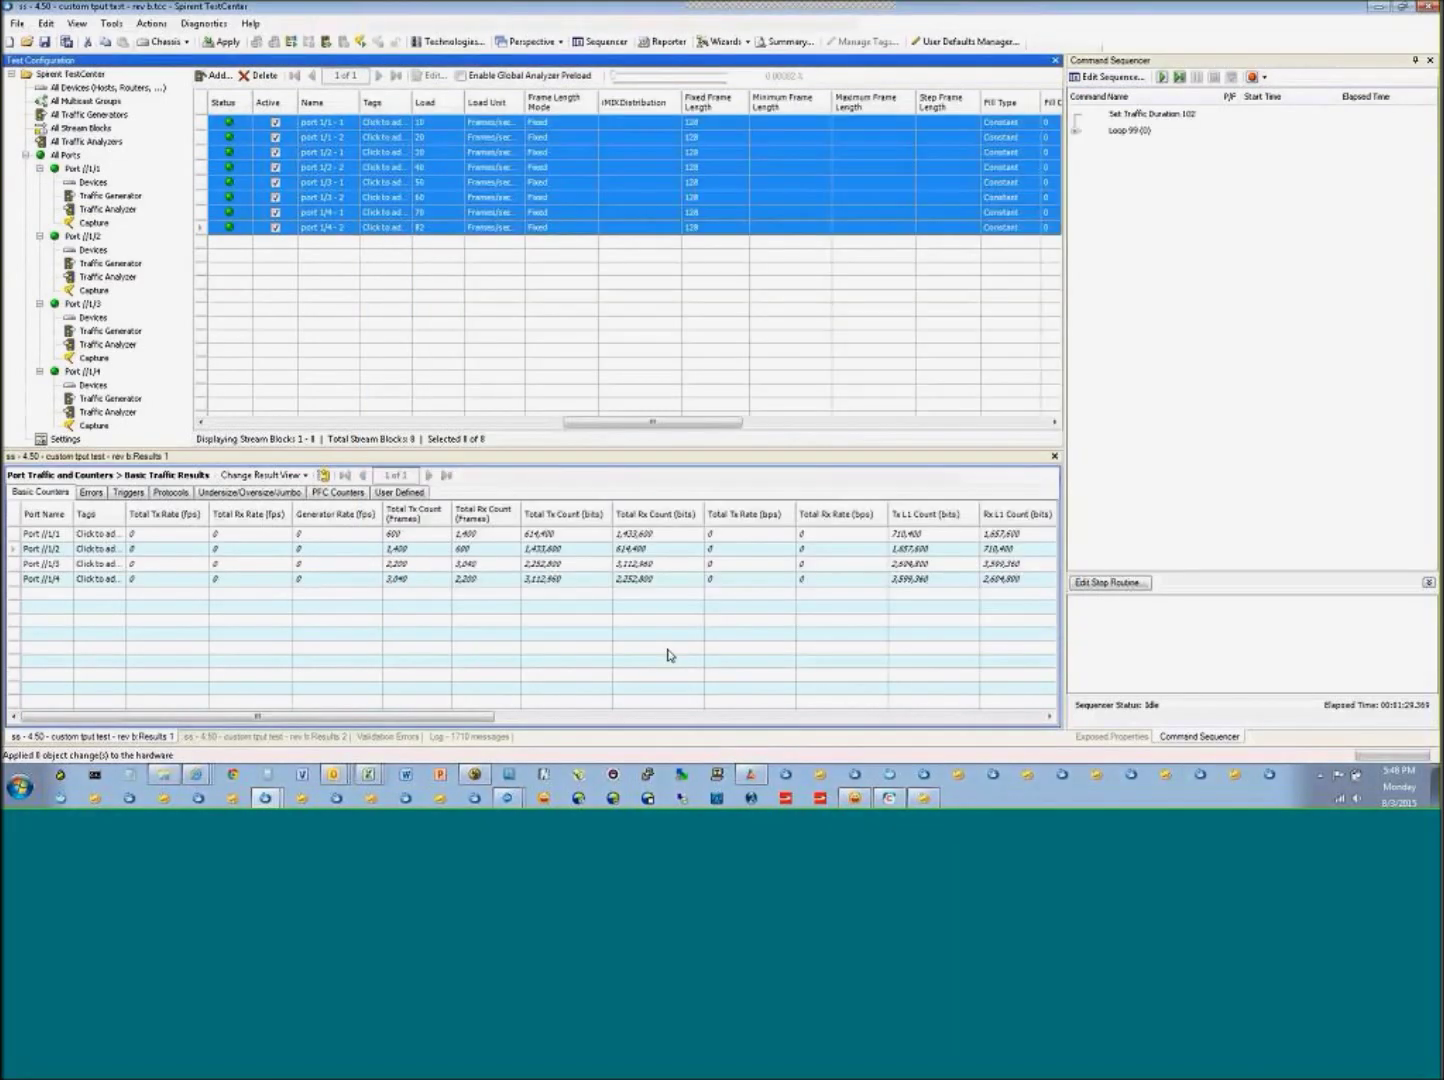
- Delete Iterate Throughput 40 from the inner Loop 100 under Loop 99
{"action": "left_click", "coordinate": [1107, 77]}
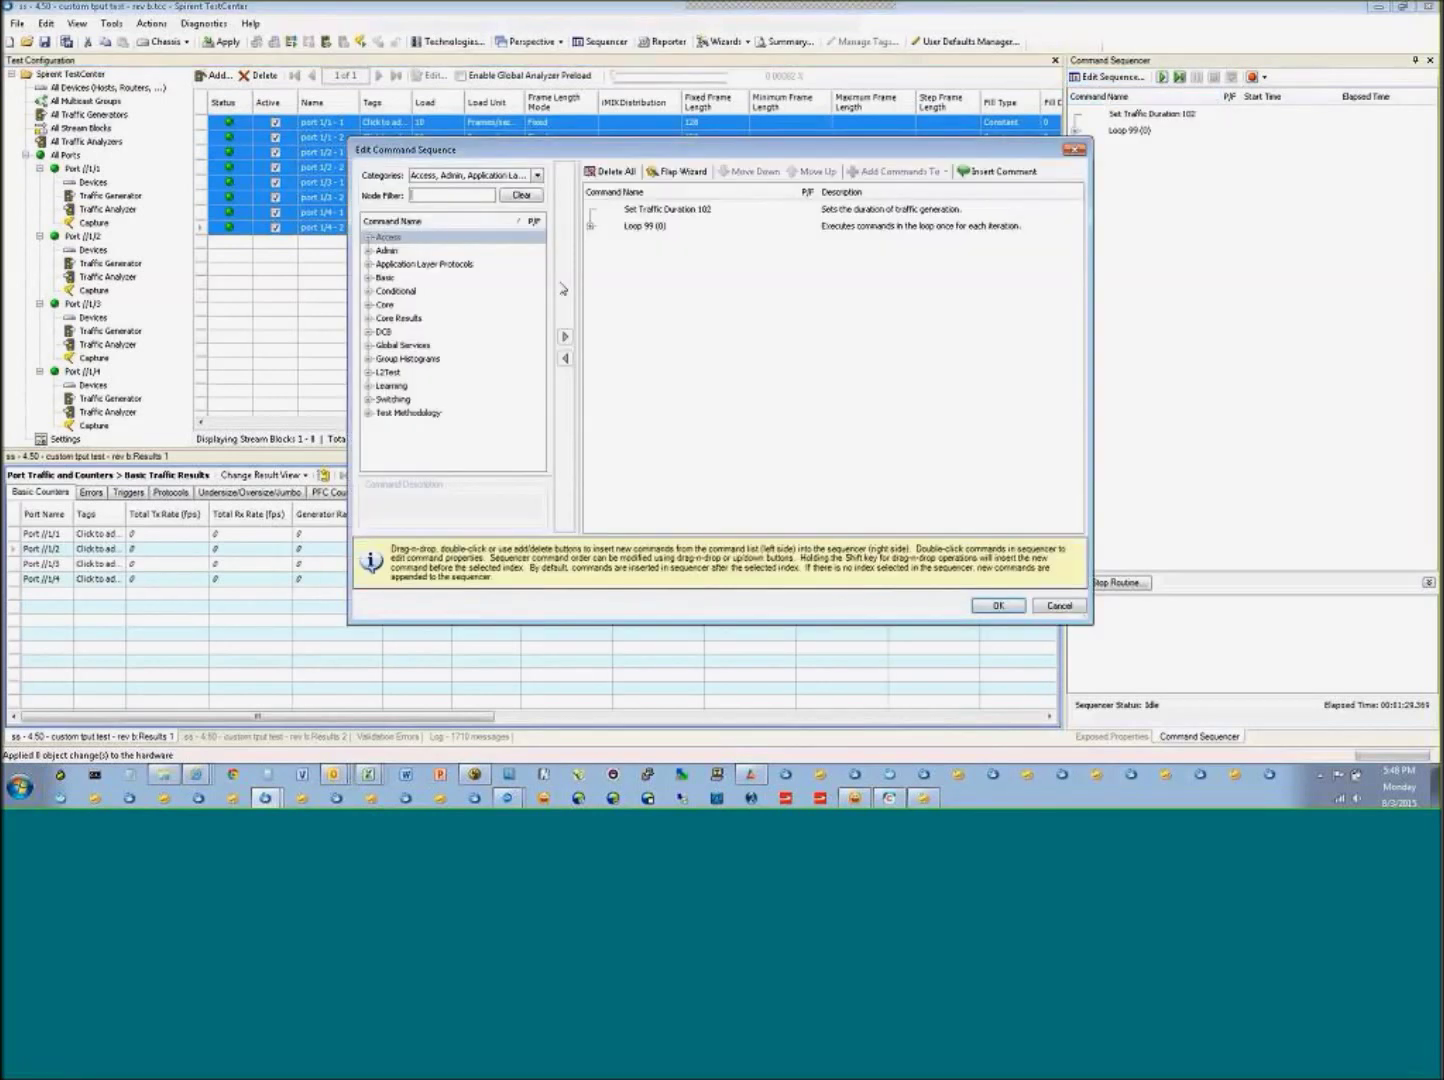
{"action": "left_click", "coordinate": [590, 226]}
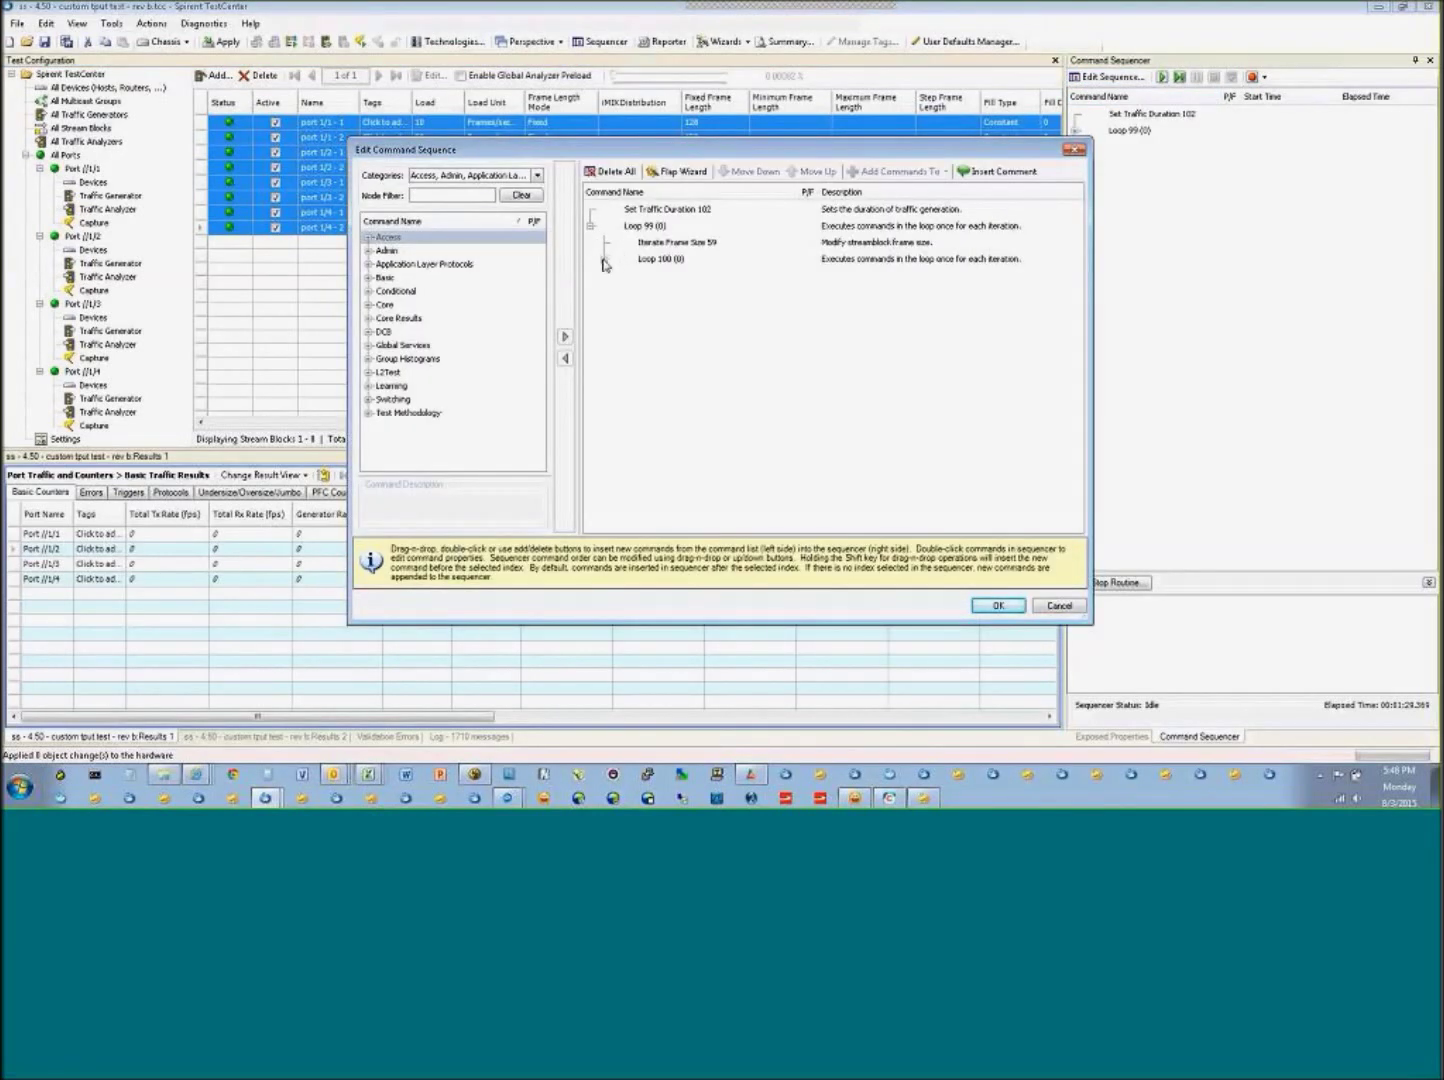
{"action": "left_click", "coordinate": [604, 260]}
{"action": "left_click", "coordinate": [670, 276]}
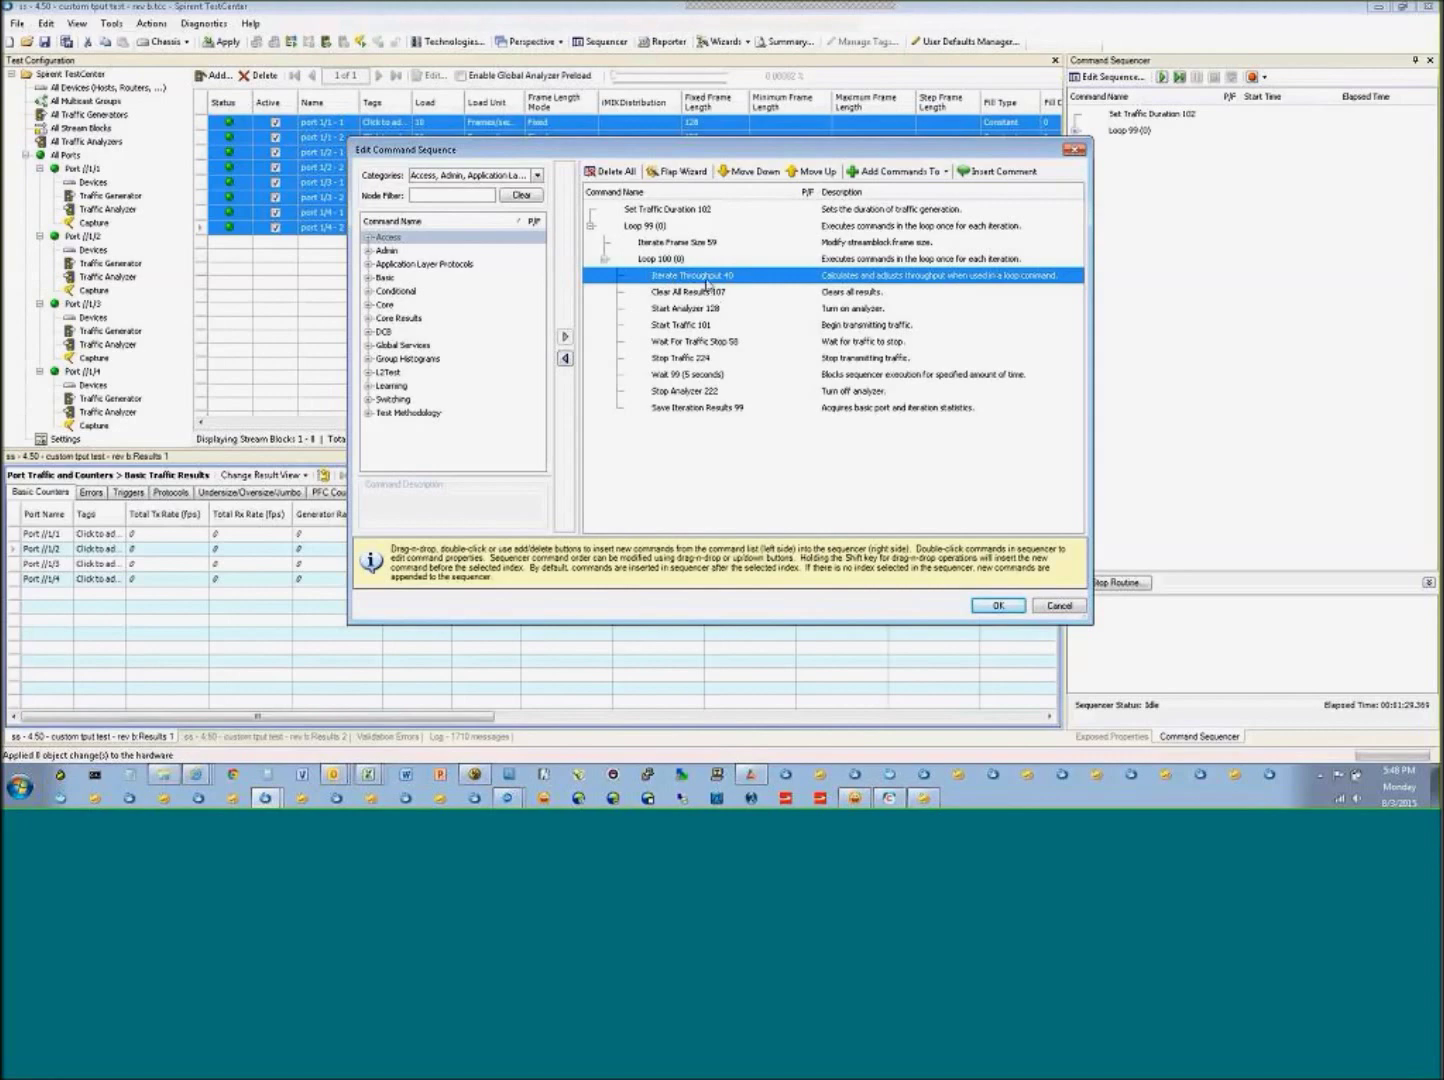
{"action": "left_click_drag", "start_coordinate": [683, 150], "coordinate": [925, 116]}
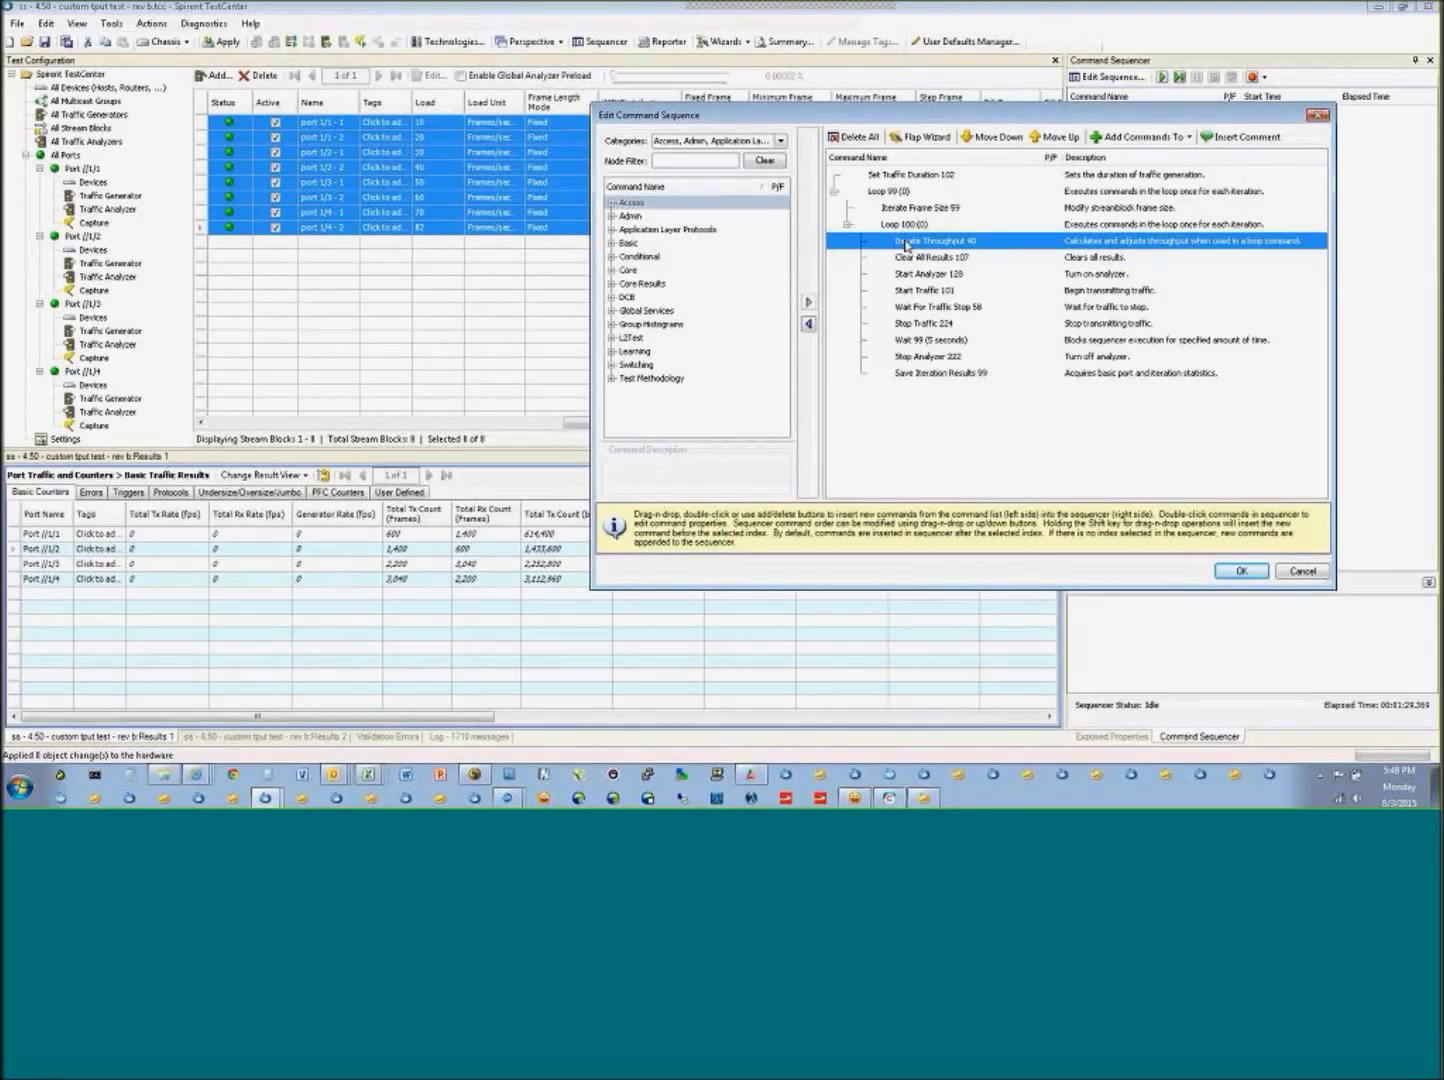
{"action": "key", "text": "Delete"}
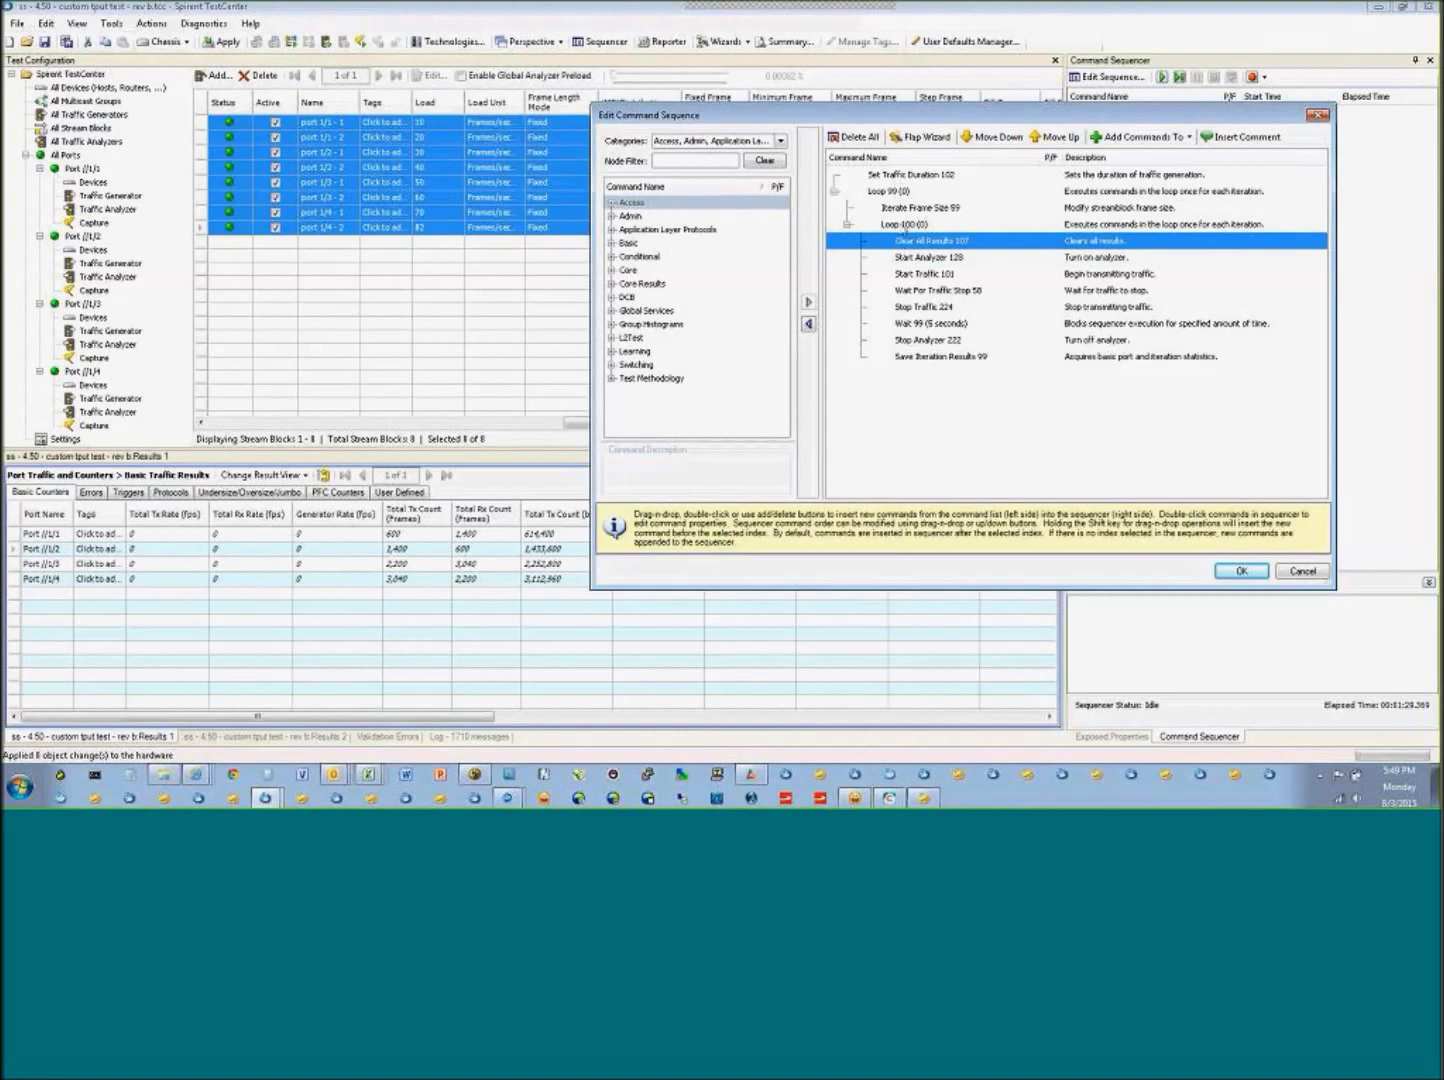
{"action": "left_click", "coordinate": [905, 226]}
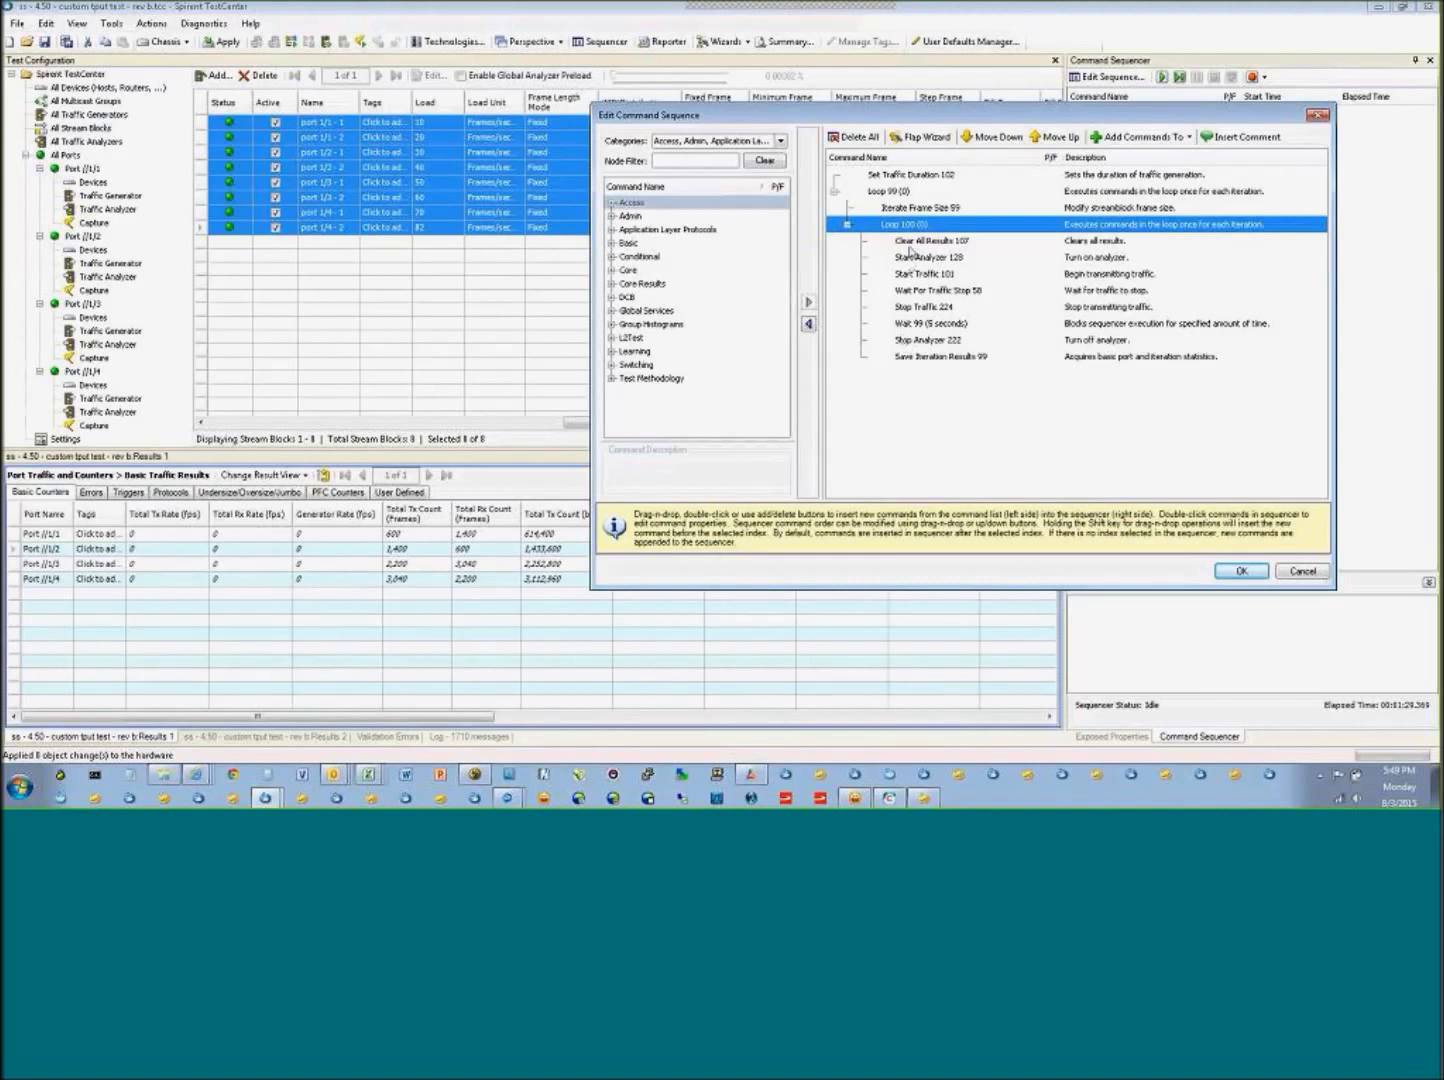
- Ungroup Loop 100 (0) so its eight commands sit directly in Loop 99
{"action": "left_click", "coordinate": [912, 241]}
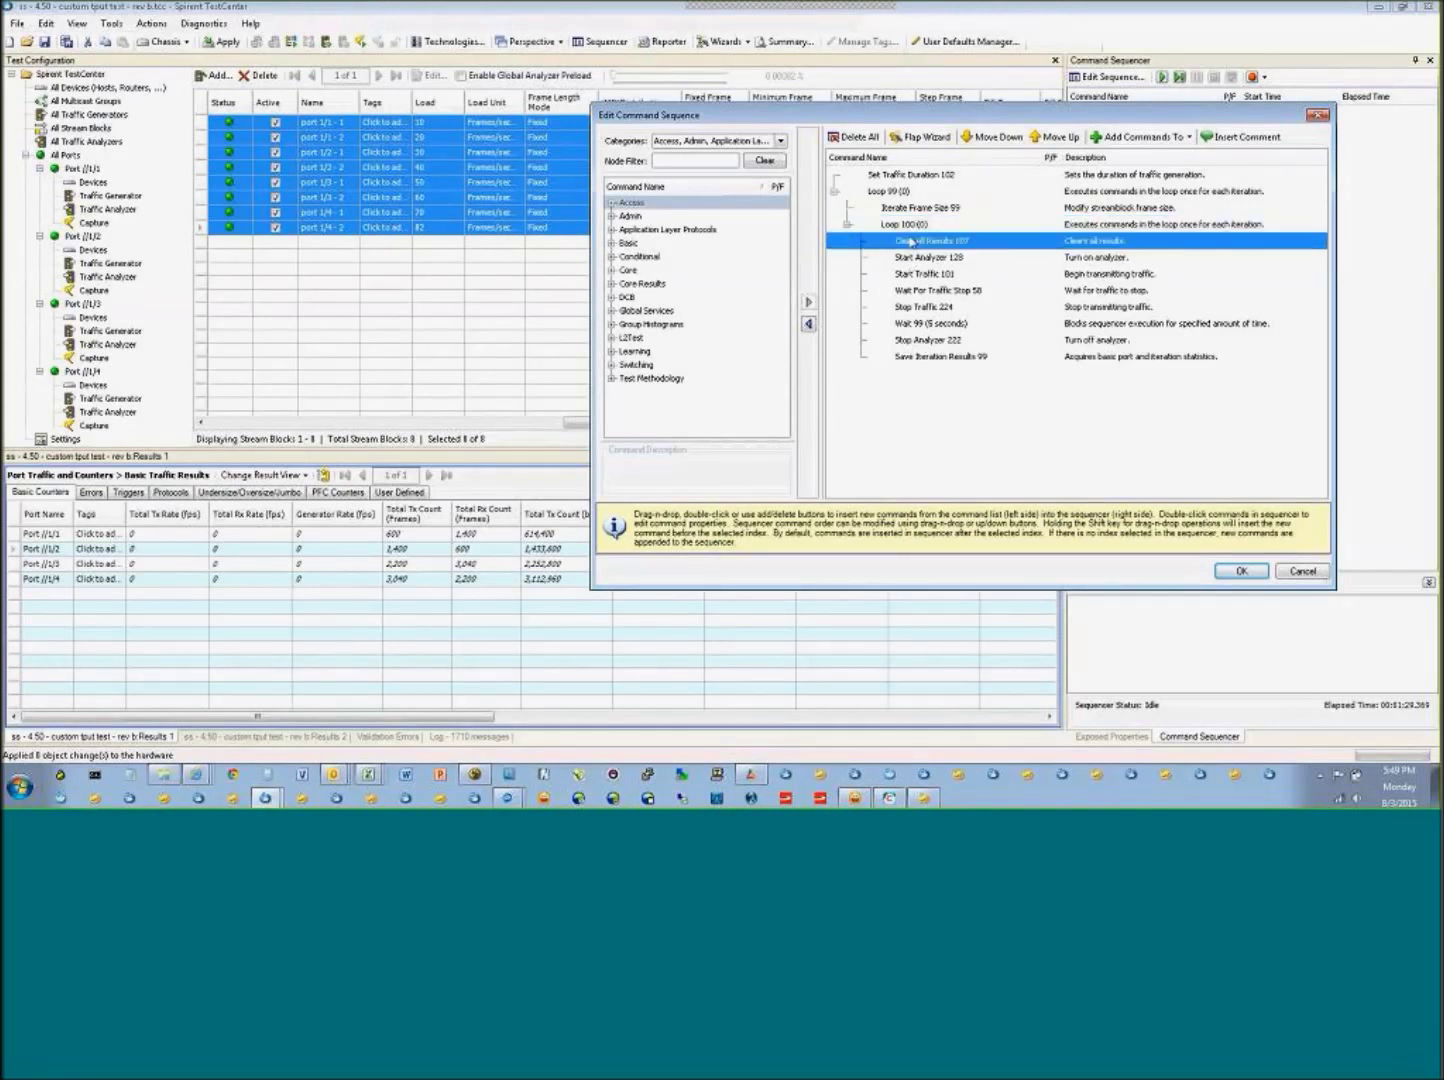
{"action": "left_click", "coordinate": [941, 360], "text": "shift"}
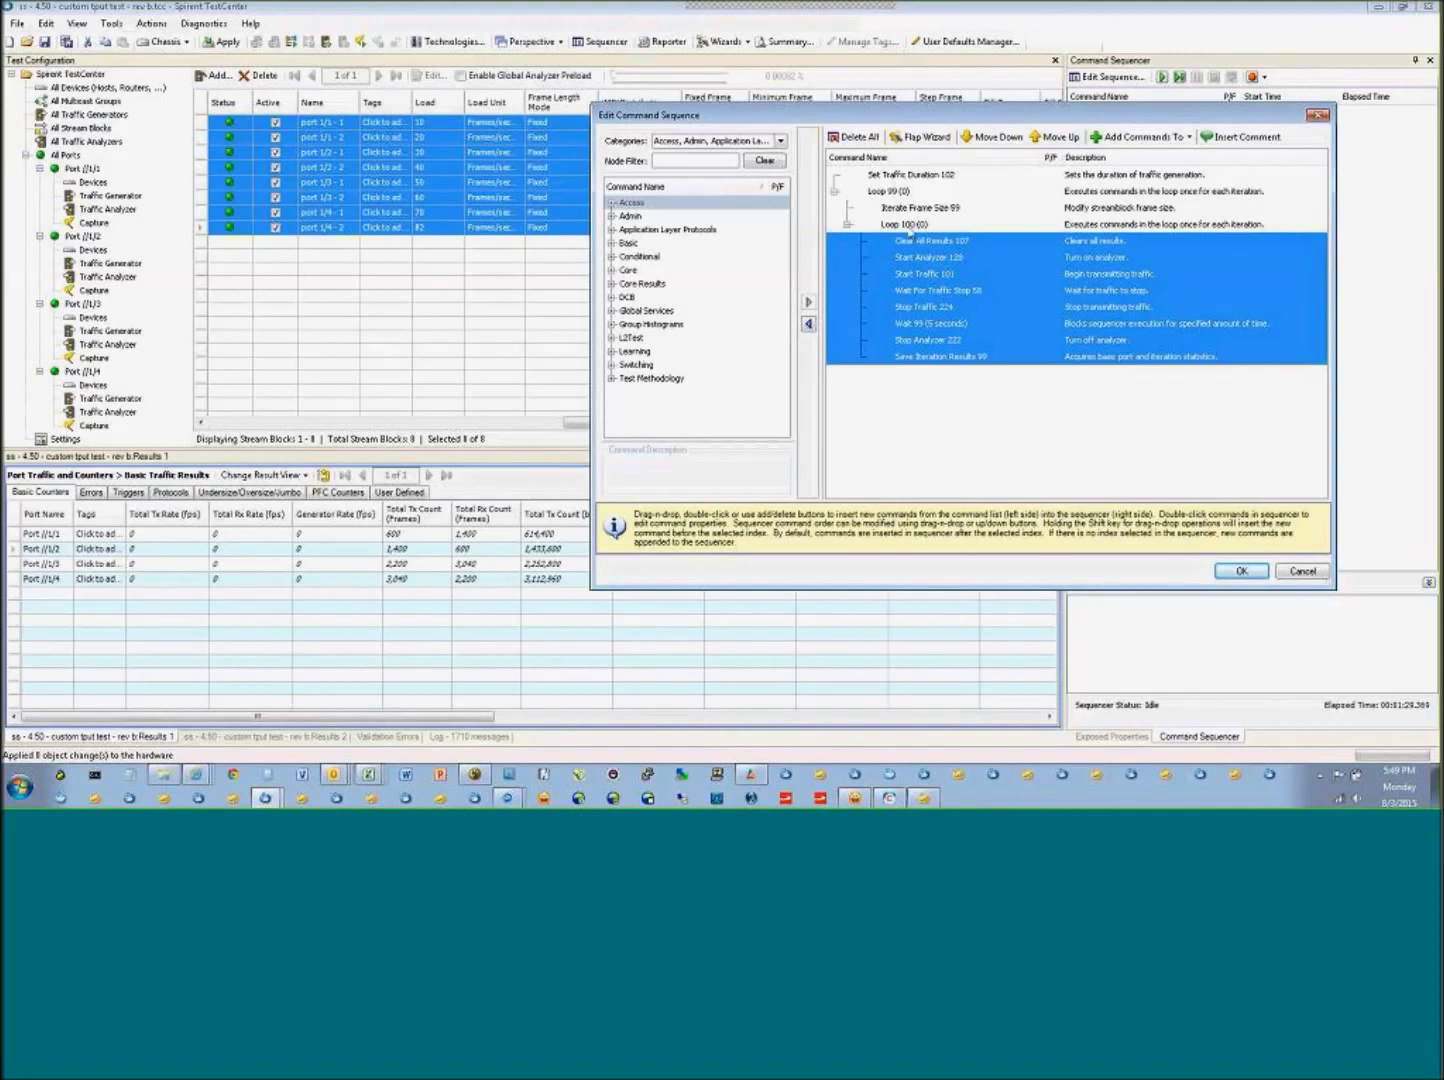
{"action": "left_click", "coordinate": [909, 226]}
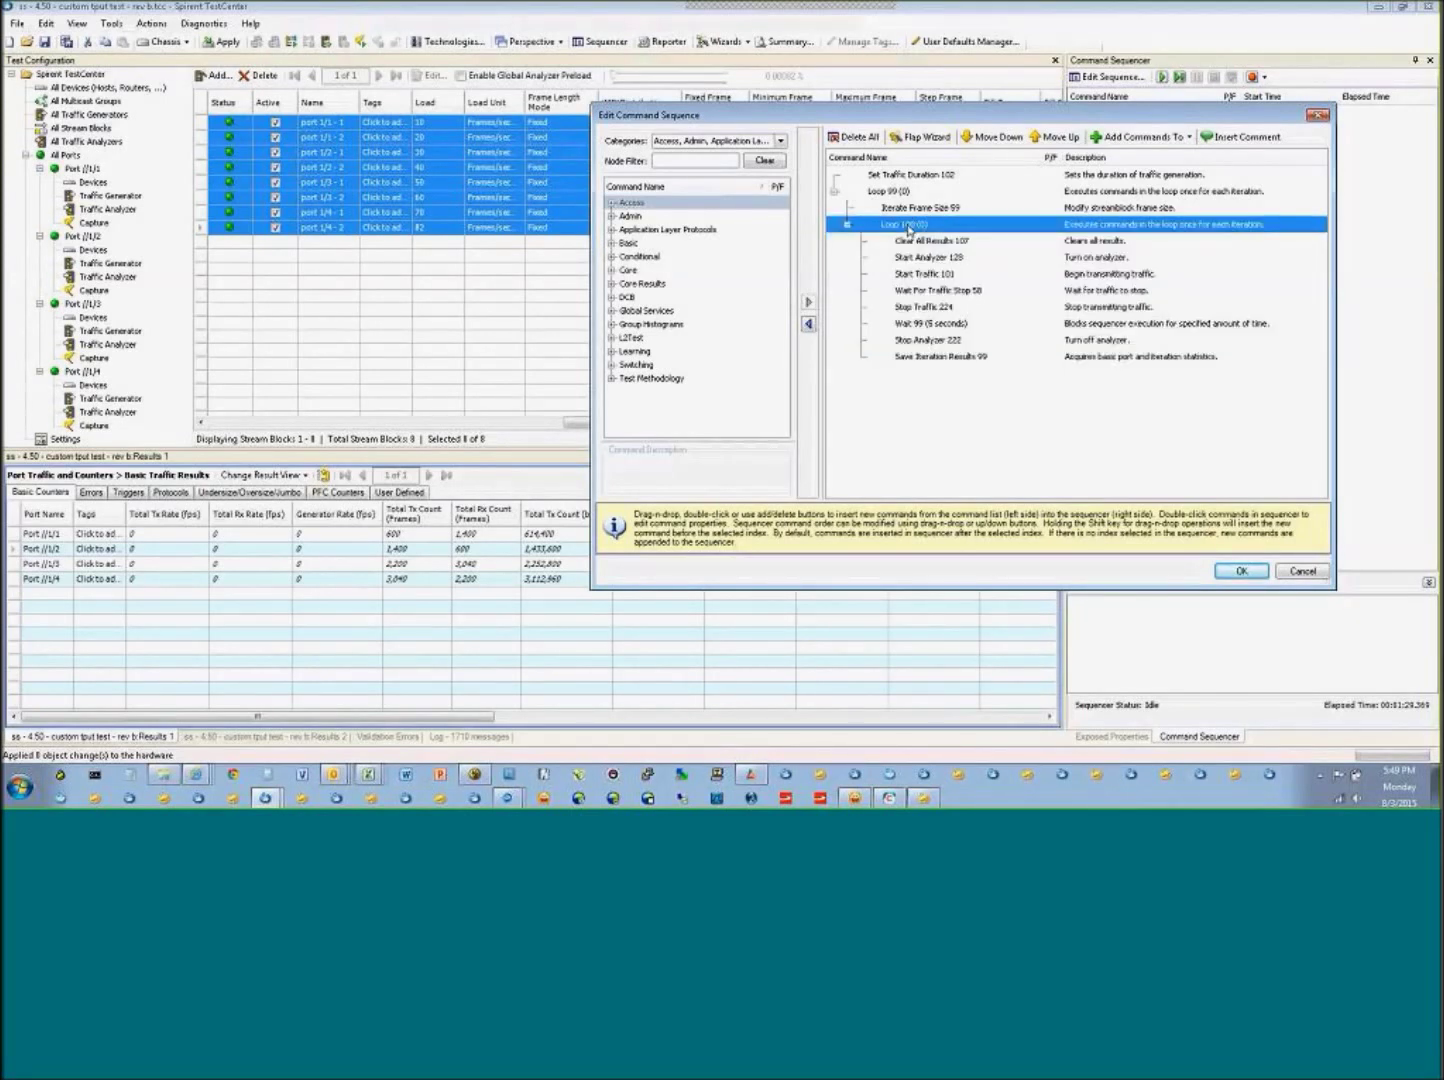
{"action": "right_click", "coordinate": [909, 230]}
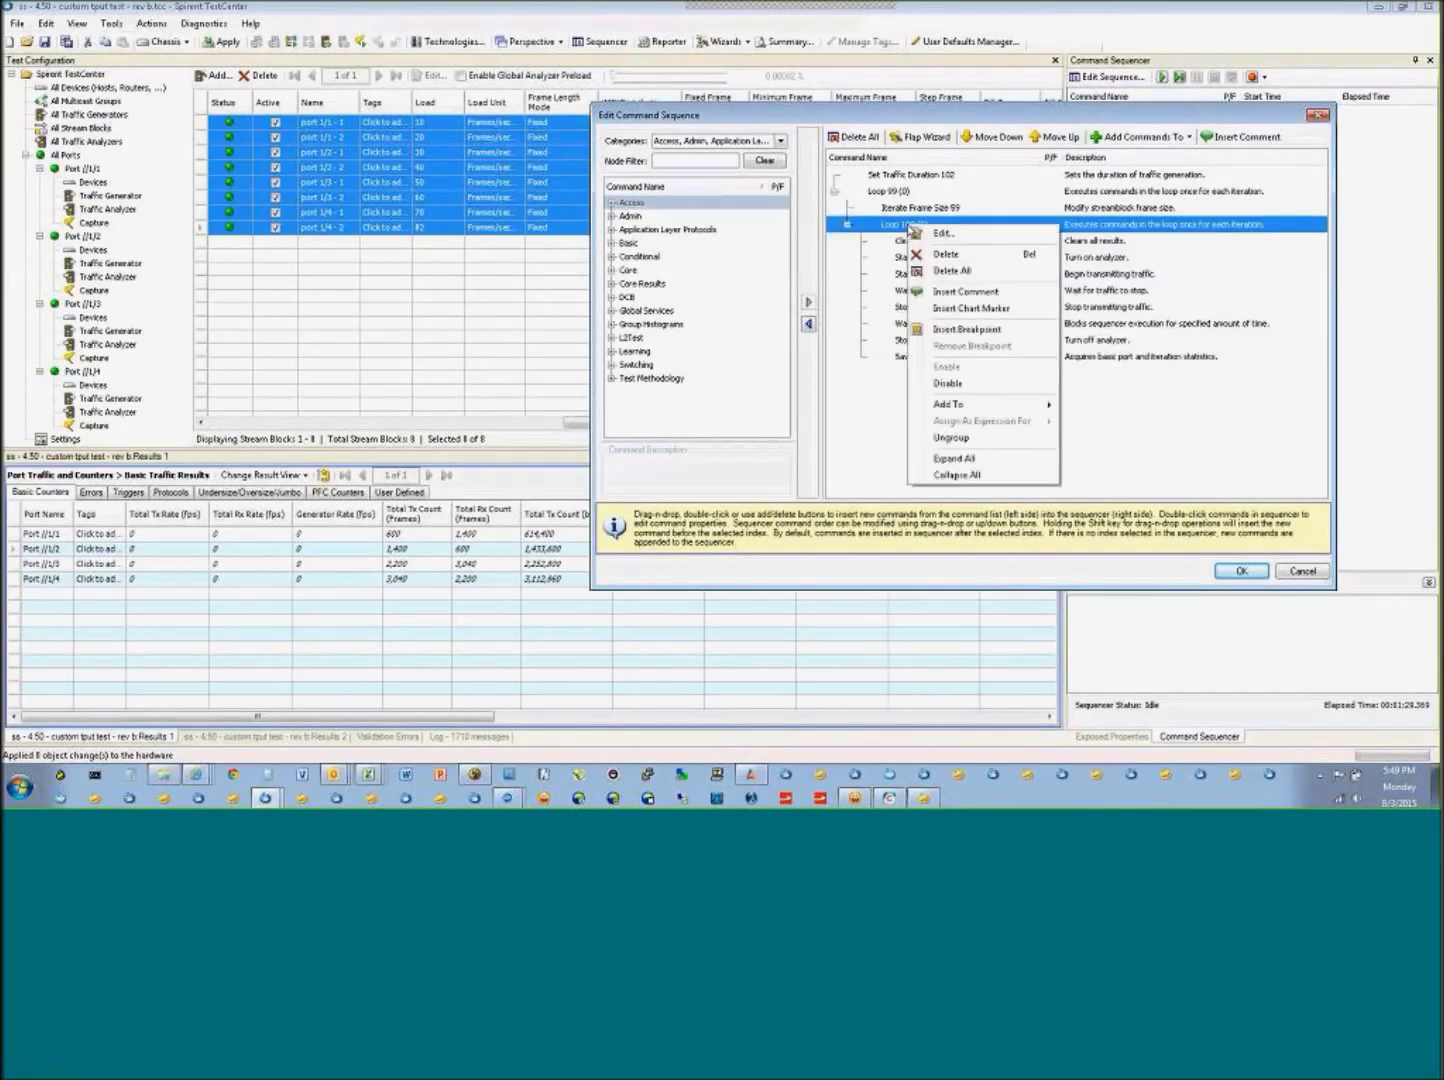
{"action": "left_click", "coordinate": [940, 440]}
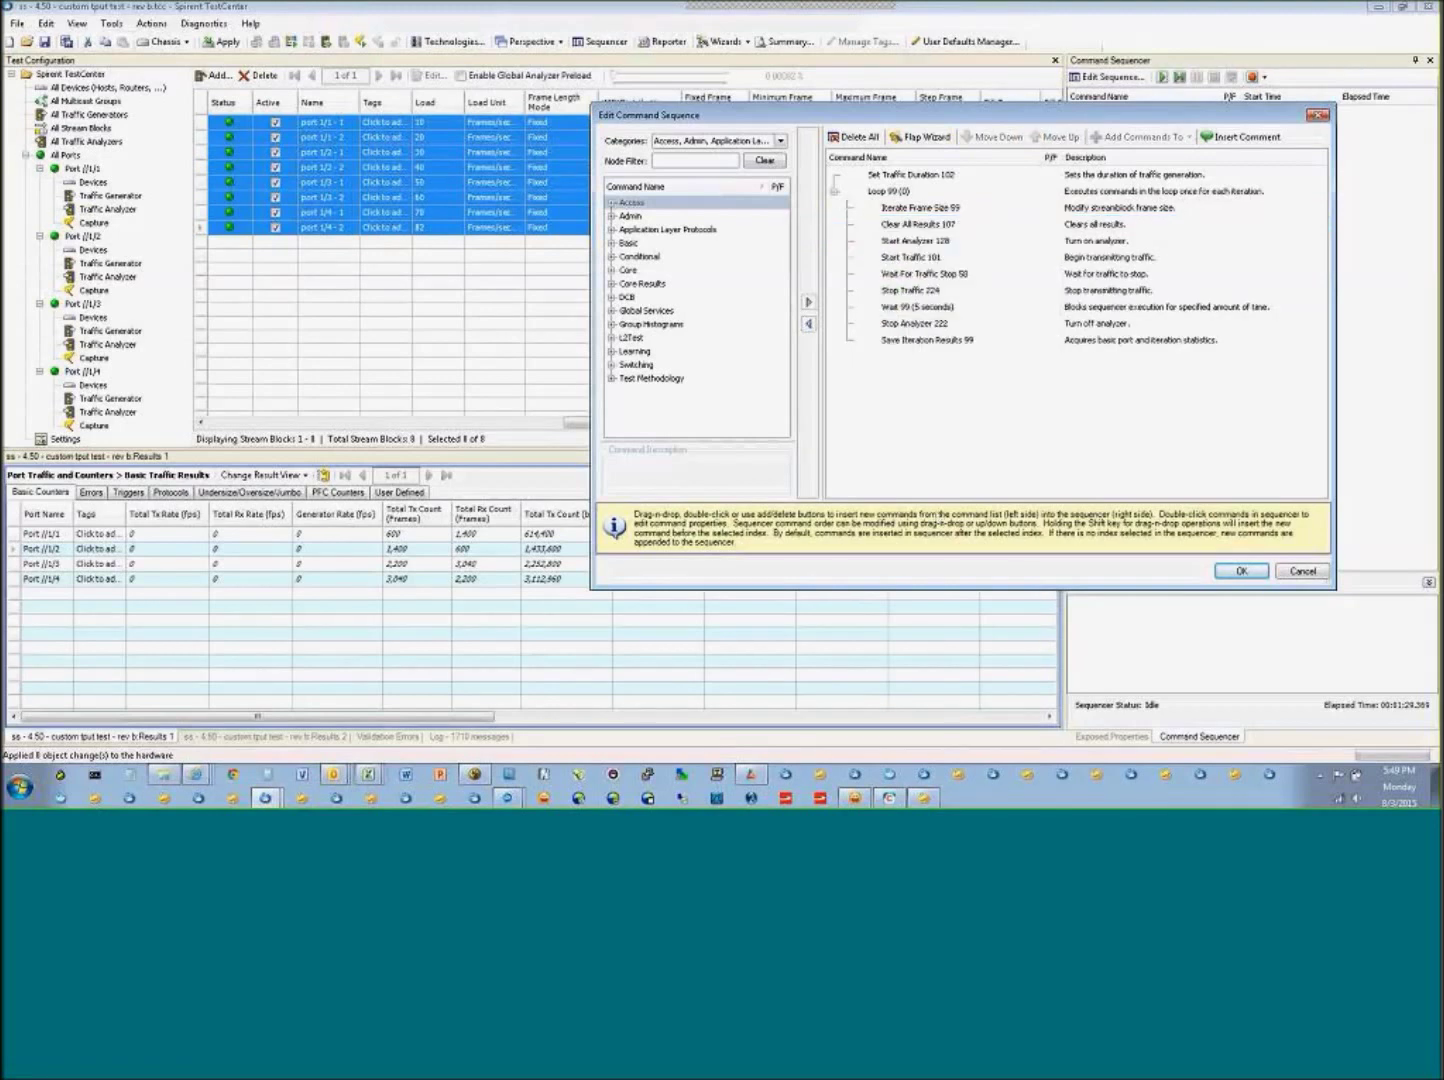
{"action": "left_click", "coordinate": [908, 225]}
{"action": "left_click", "coordinate": [915, 340], "text": "shift"}
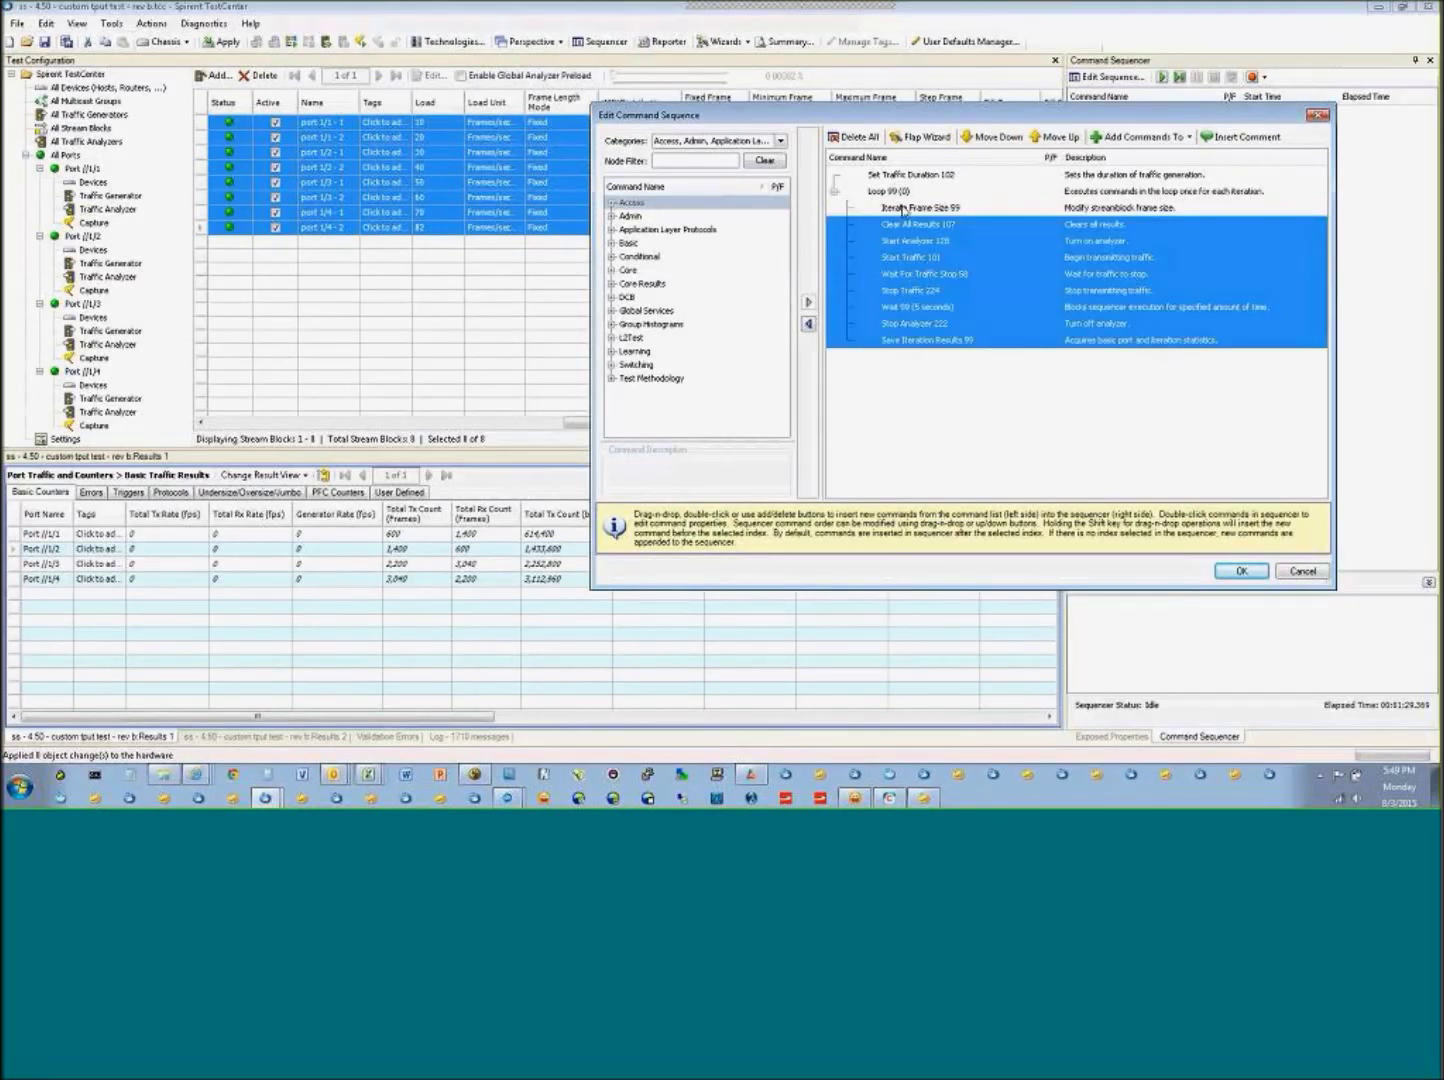
{"action": "left_click", "coordinate": [948, 427]}
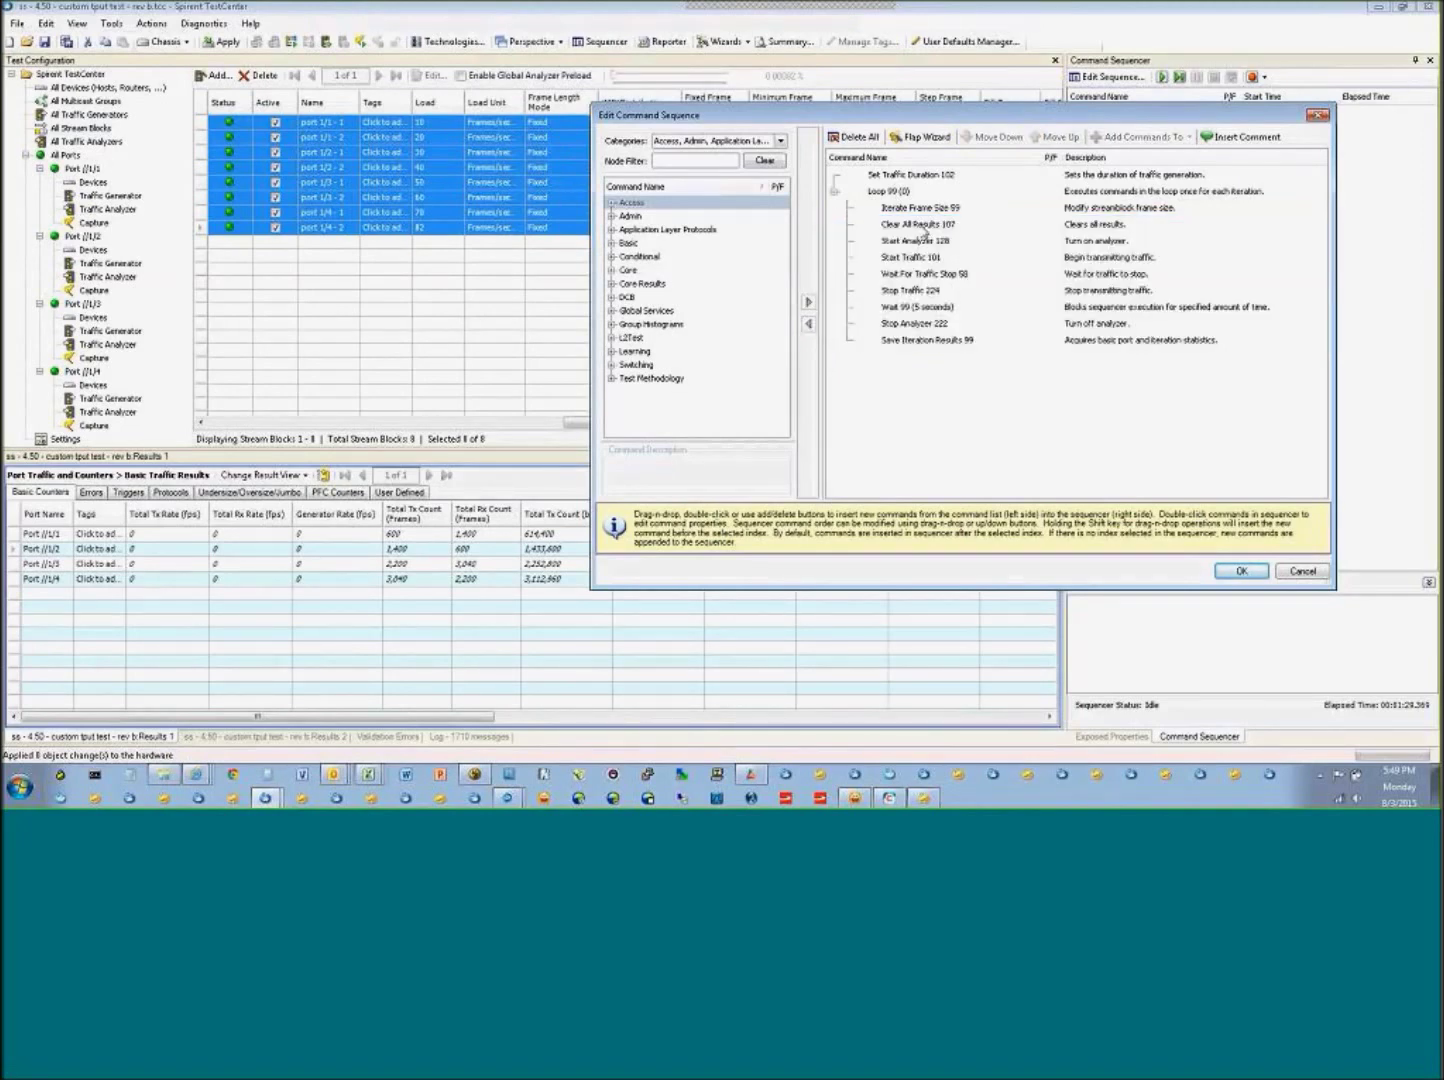
{"action": "double_click", "coordinate": [926, 226]}
- Set Clear All Results 107's Port List to Project 1 and confirm
{"action": "left_click", "coordinate": [1078, 246]}
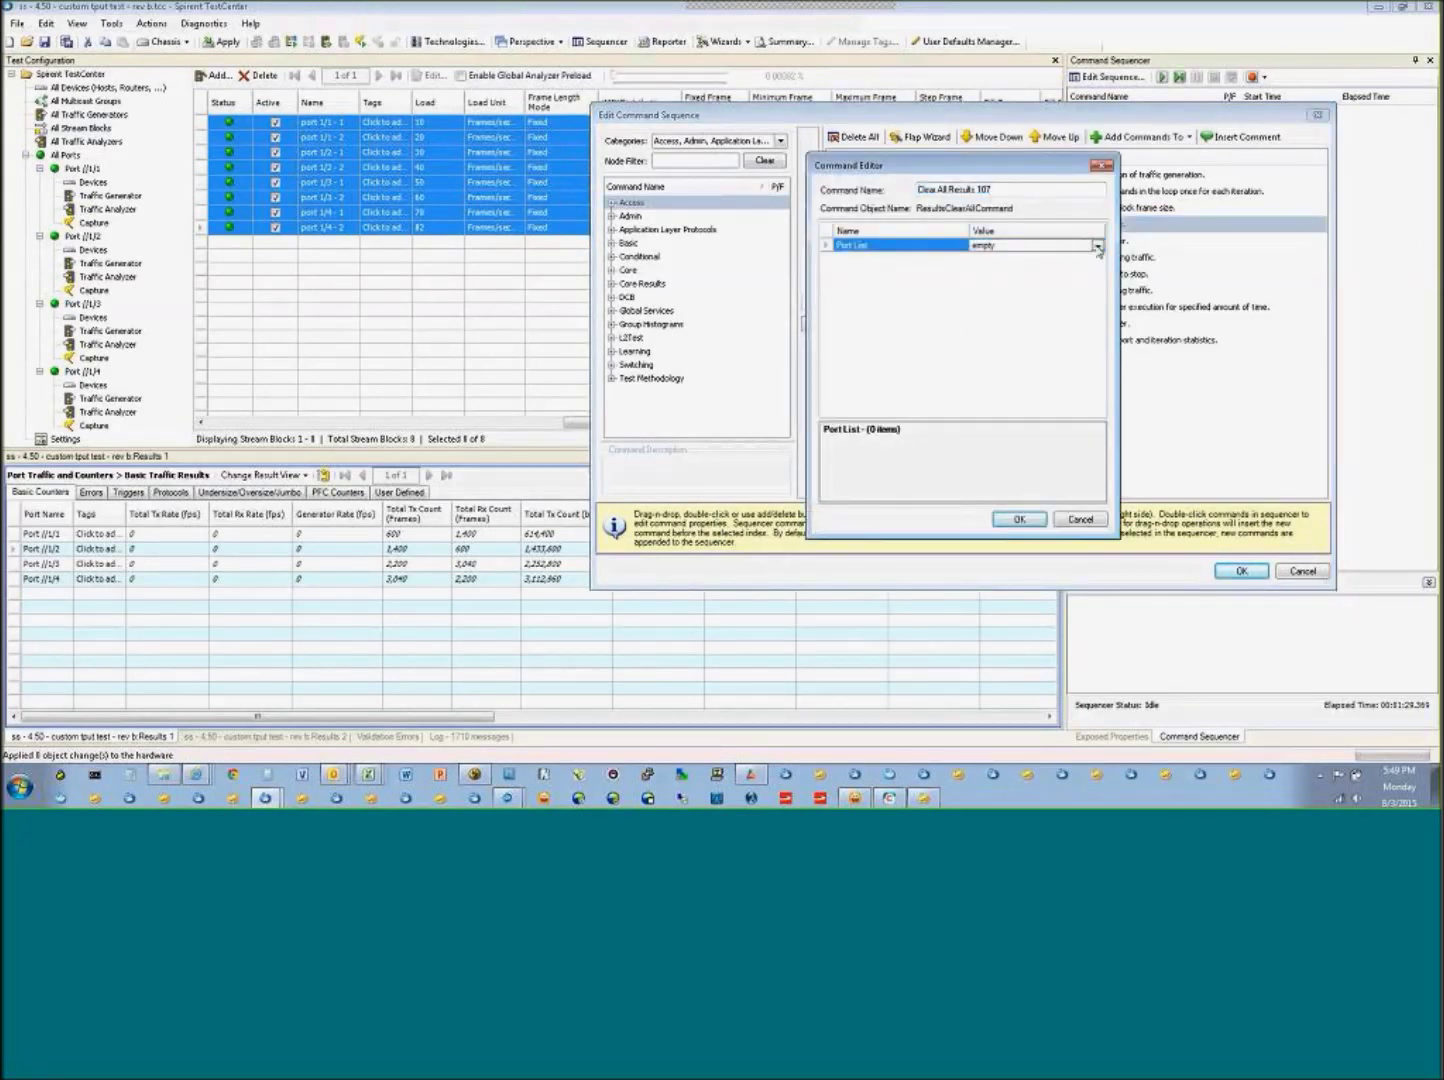
{"action": "left_click", "coordinate": [1097, 247]}
{"action": "left_click", "coordinate": [914, 289]}
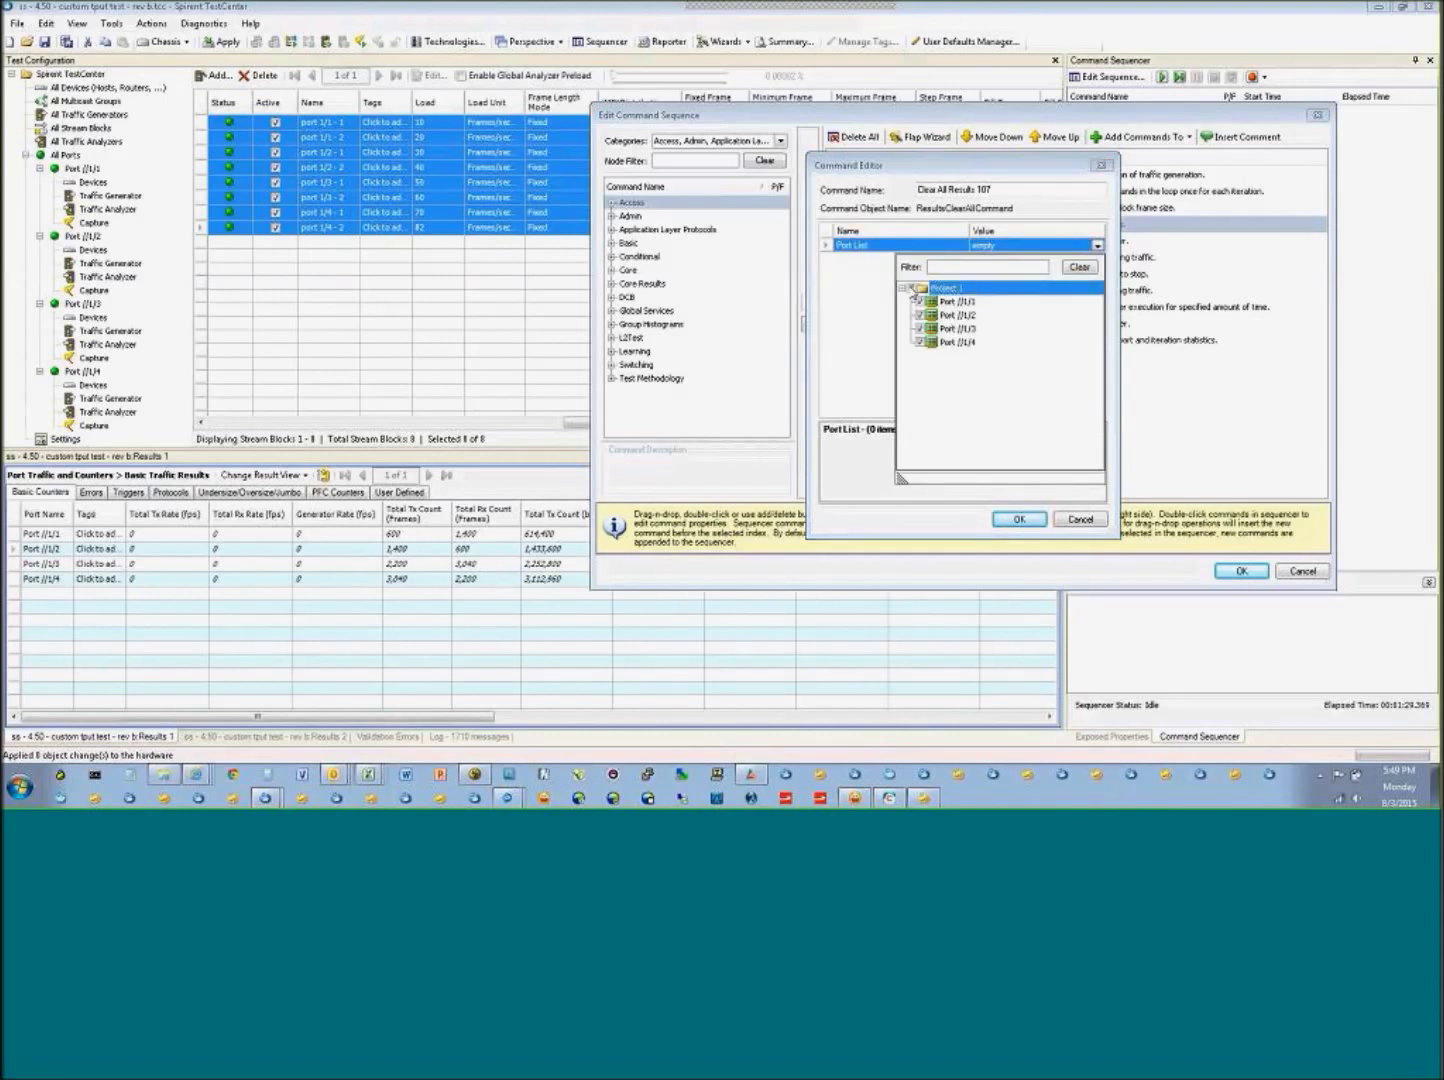
{"action": "left_click", "coordinate": [1013, 520]}
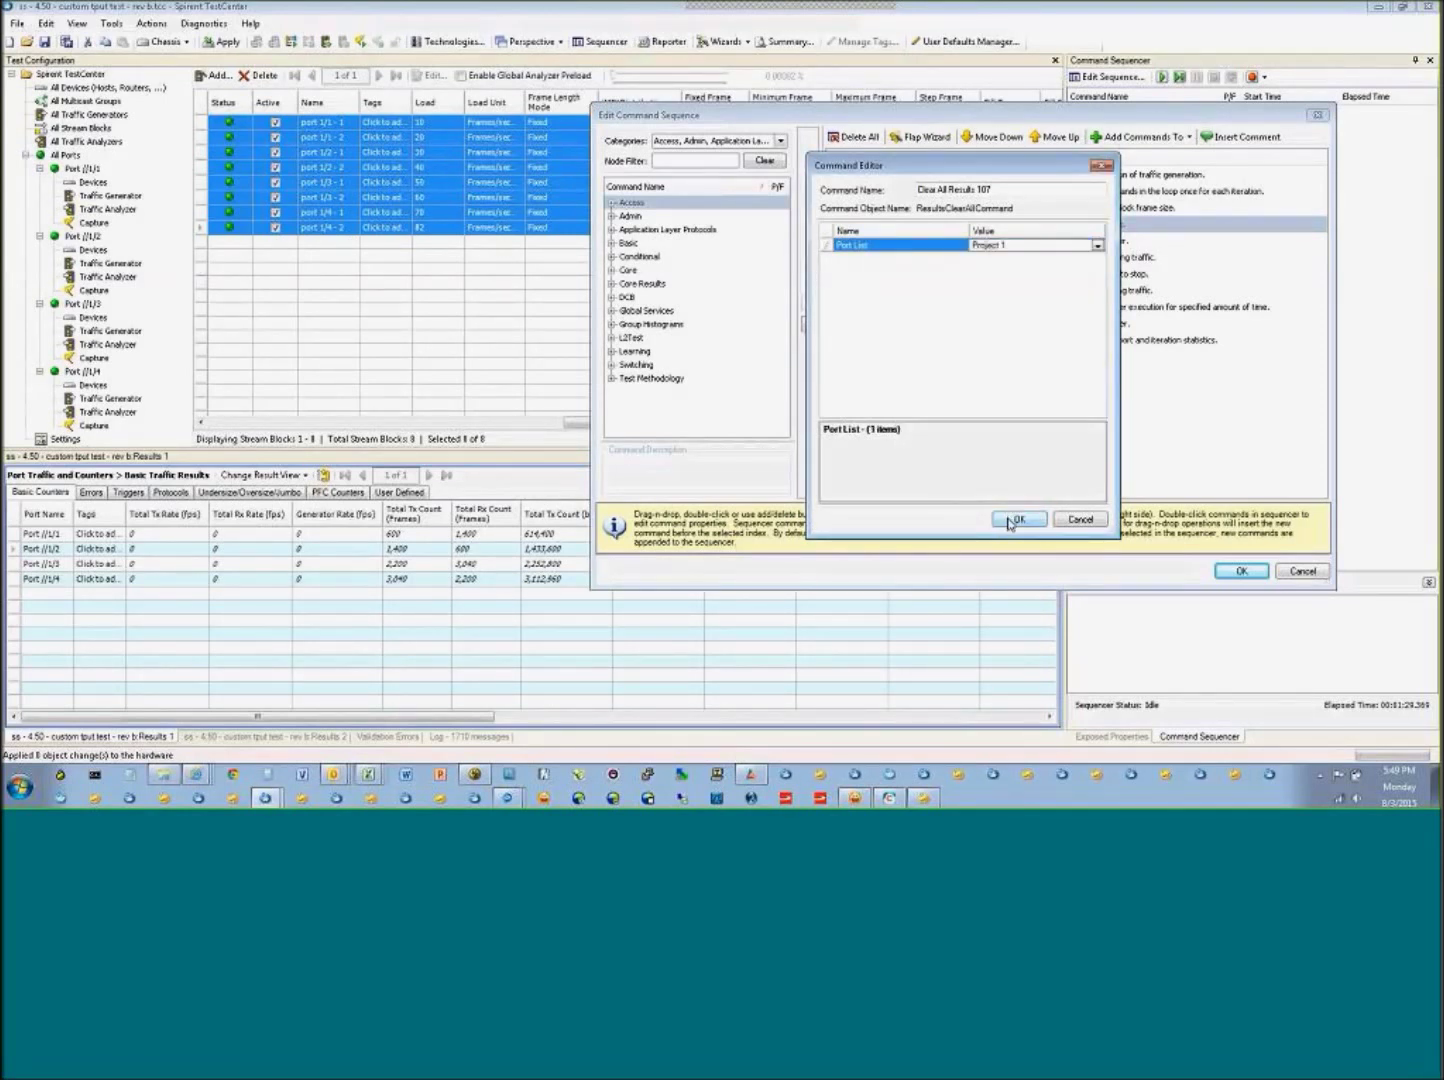
{"action": "left_click", "coordinate": [1010, 521]}
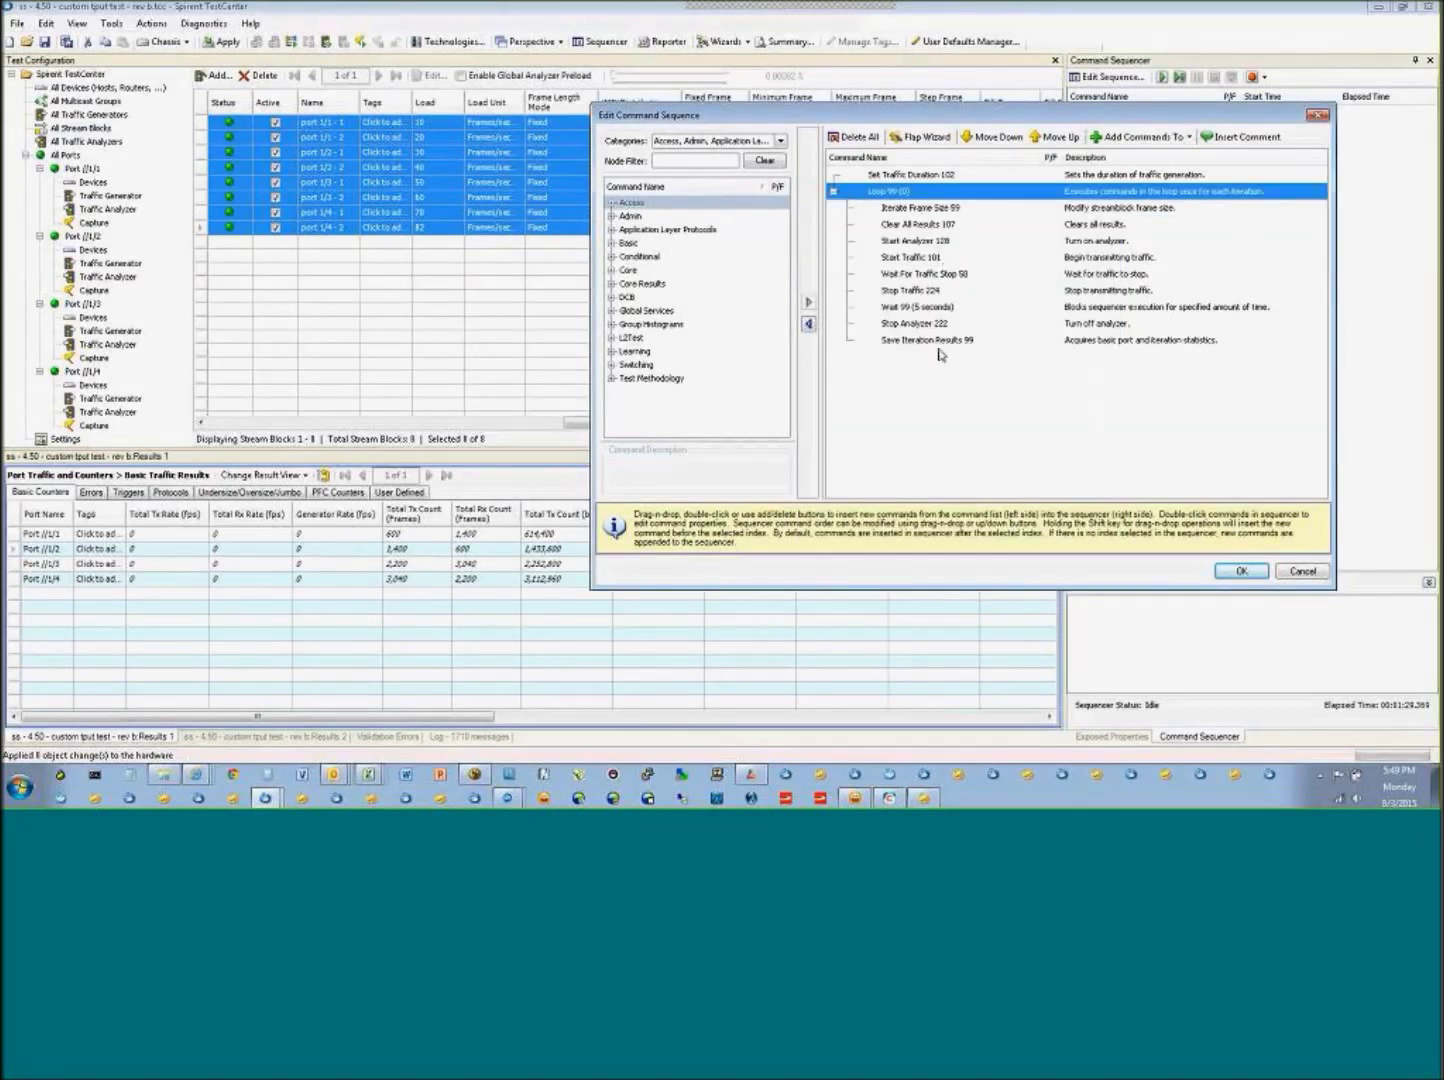
{"action": "left_click", "coordinate": [938, 345]}
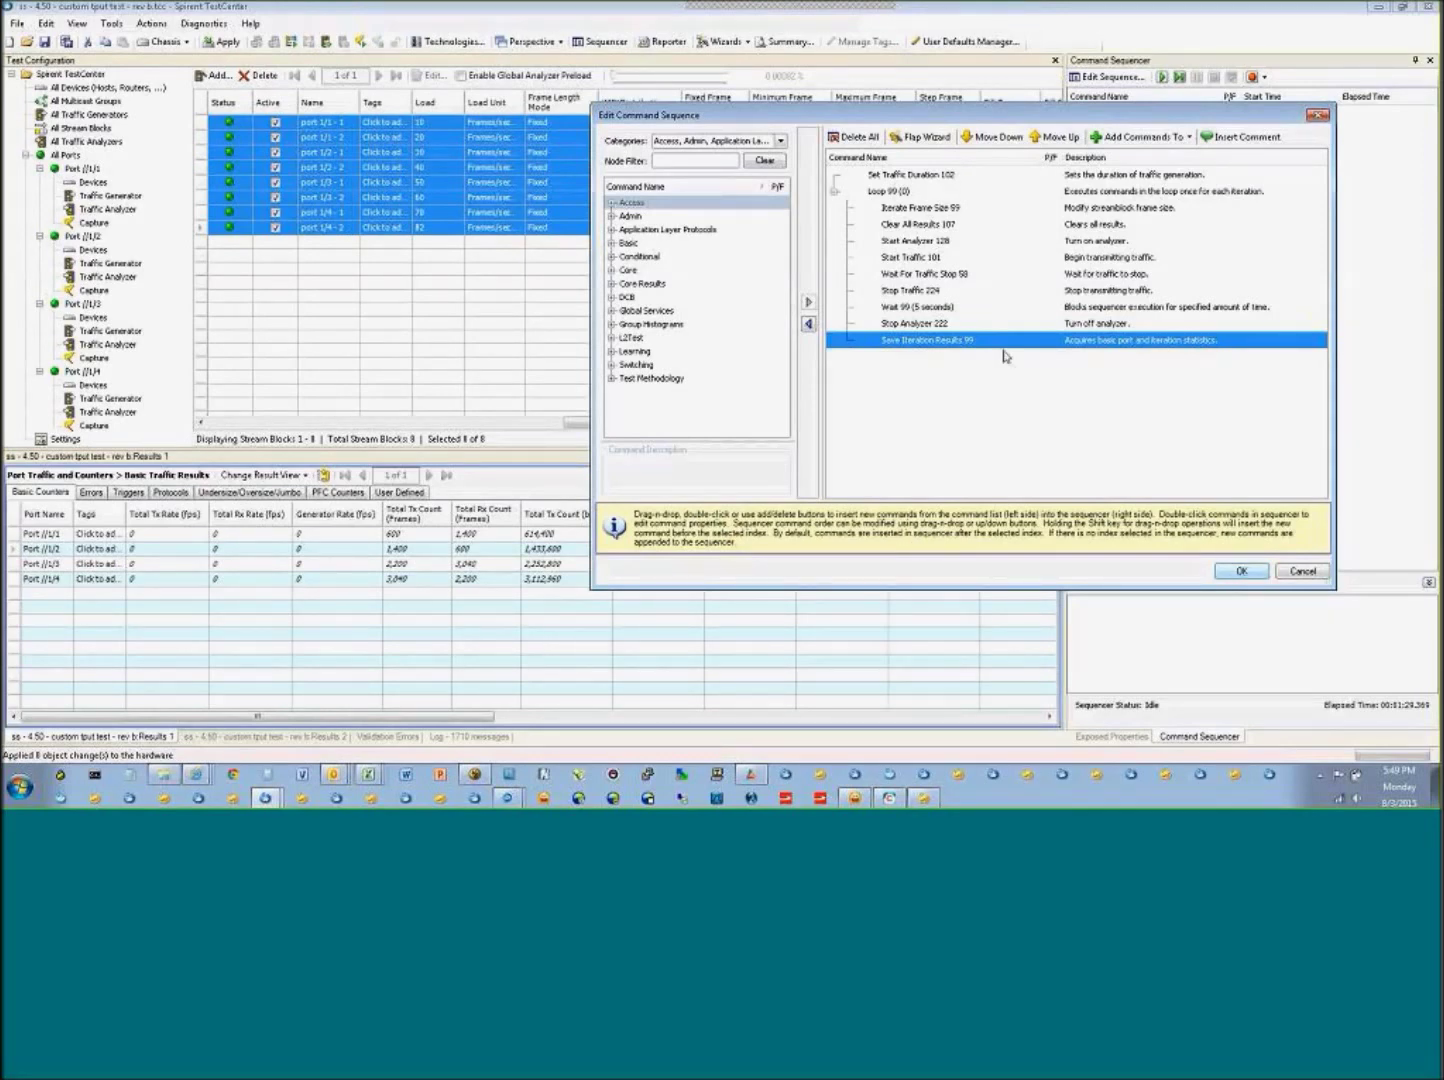
- Check Set Traffic Duration 102's 10-second duration and confirm it
{"action": "double_click", "coordinate": [903, 178]}
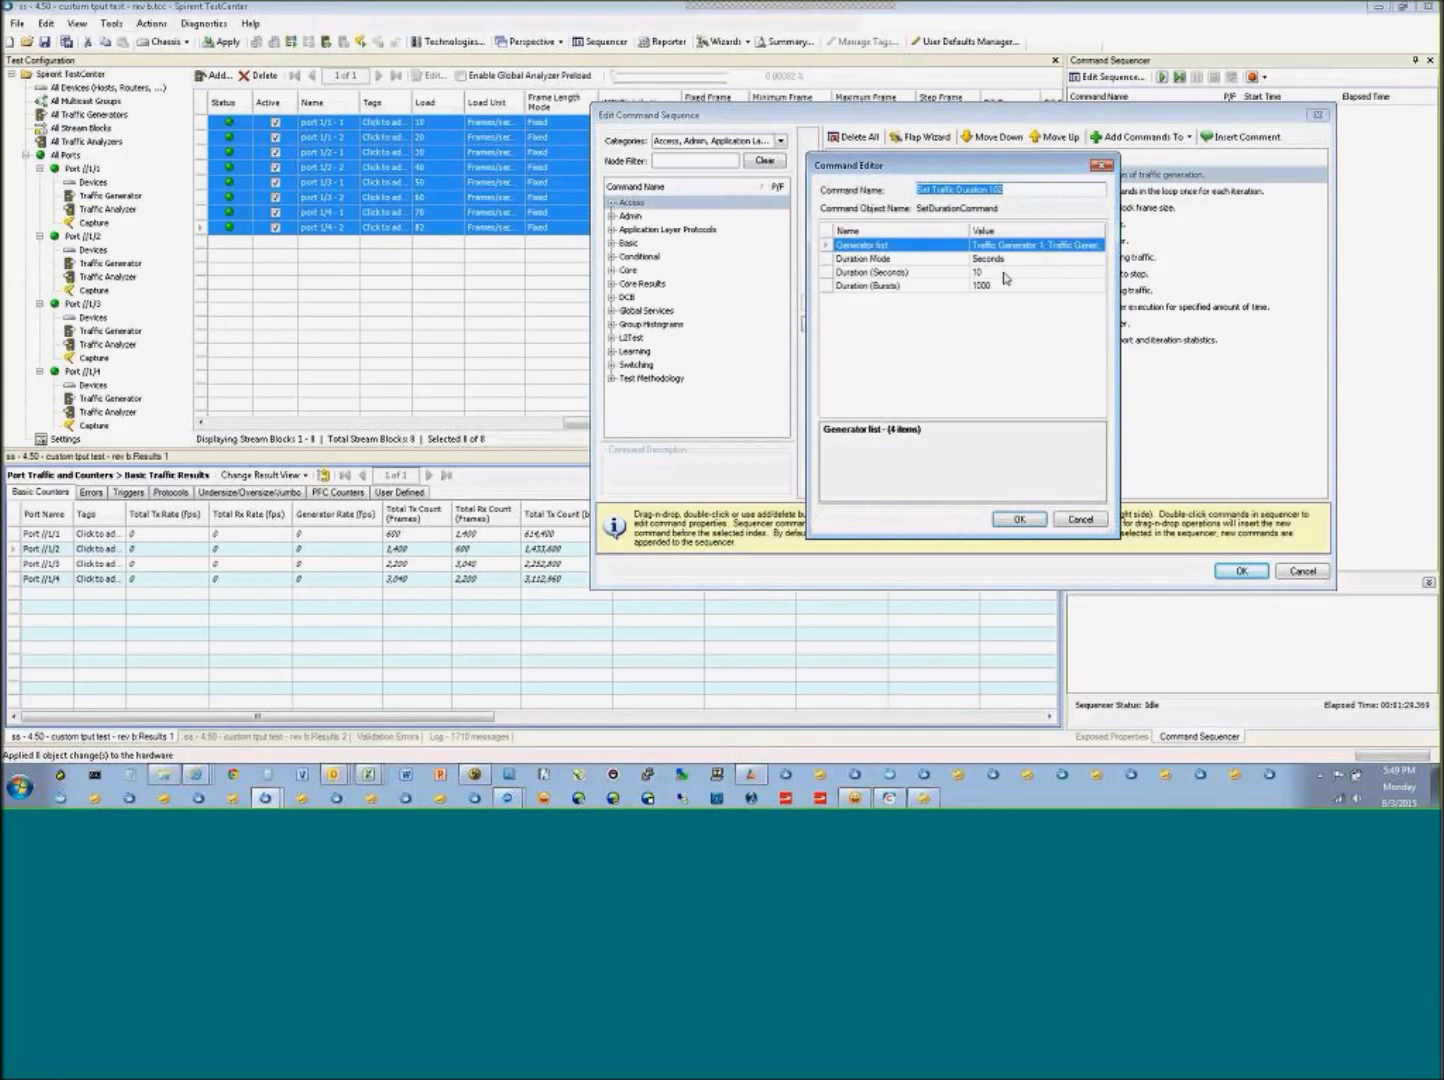
{"action": "left_click", "coordinate": [1004, 271]}
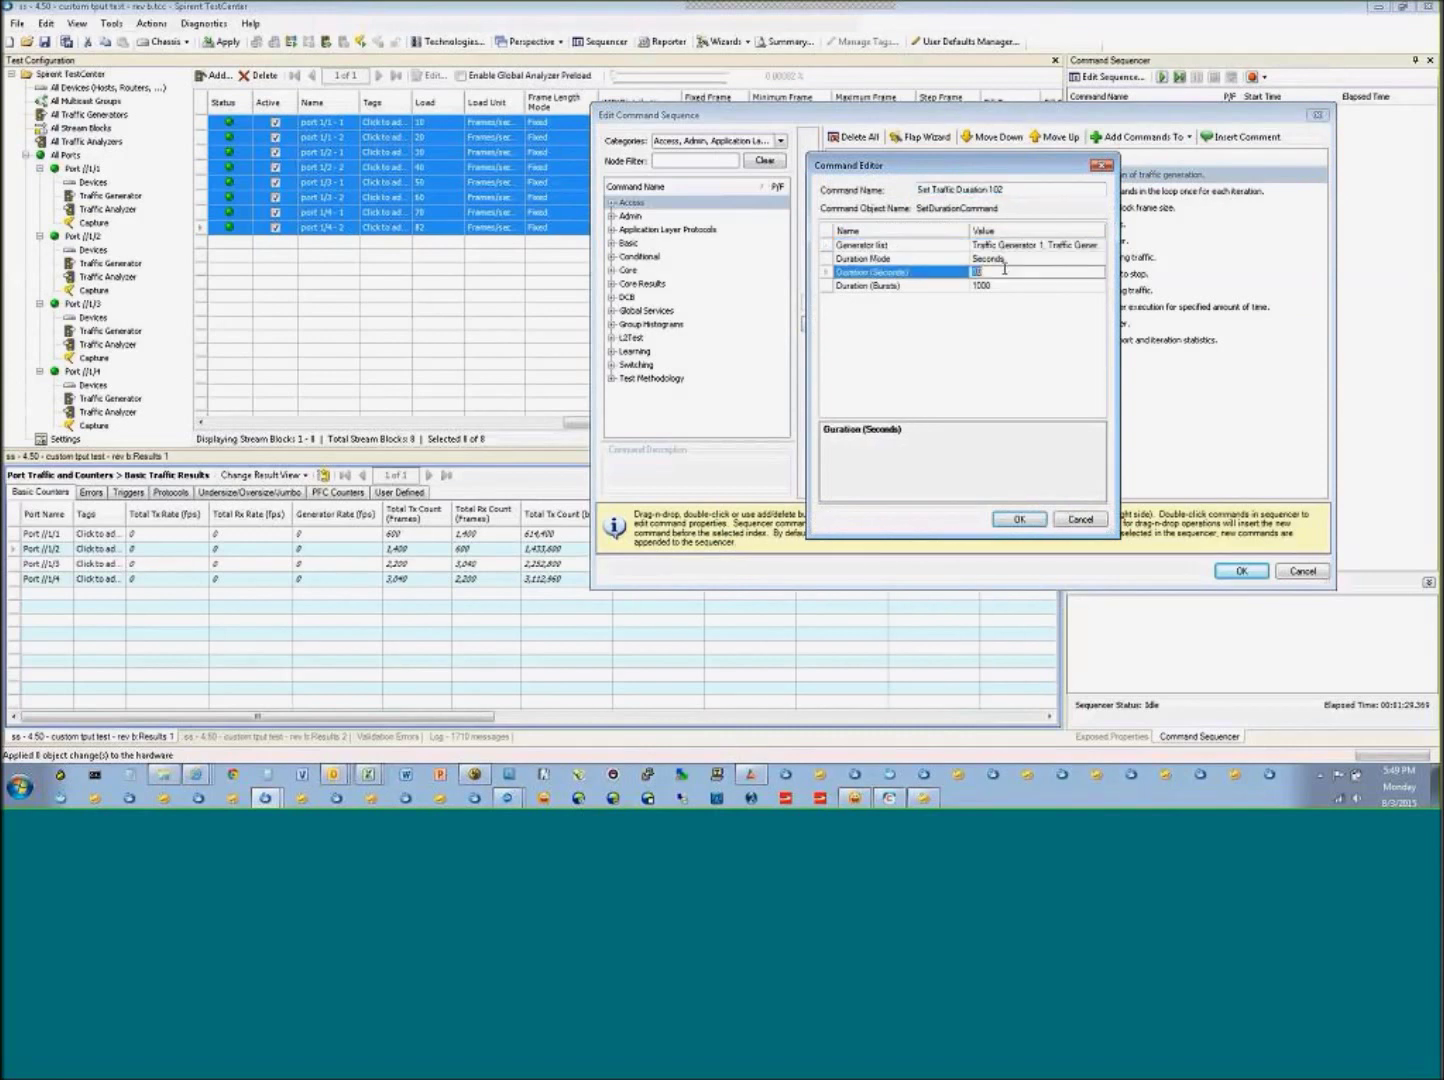
{"action": "left_click", "coordinate": [1023, 522]}
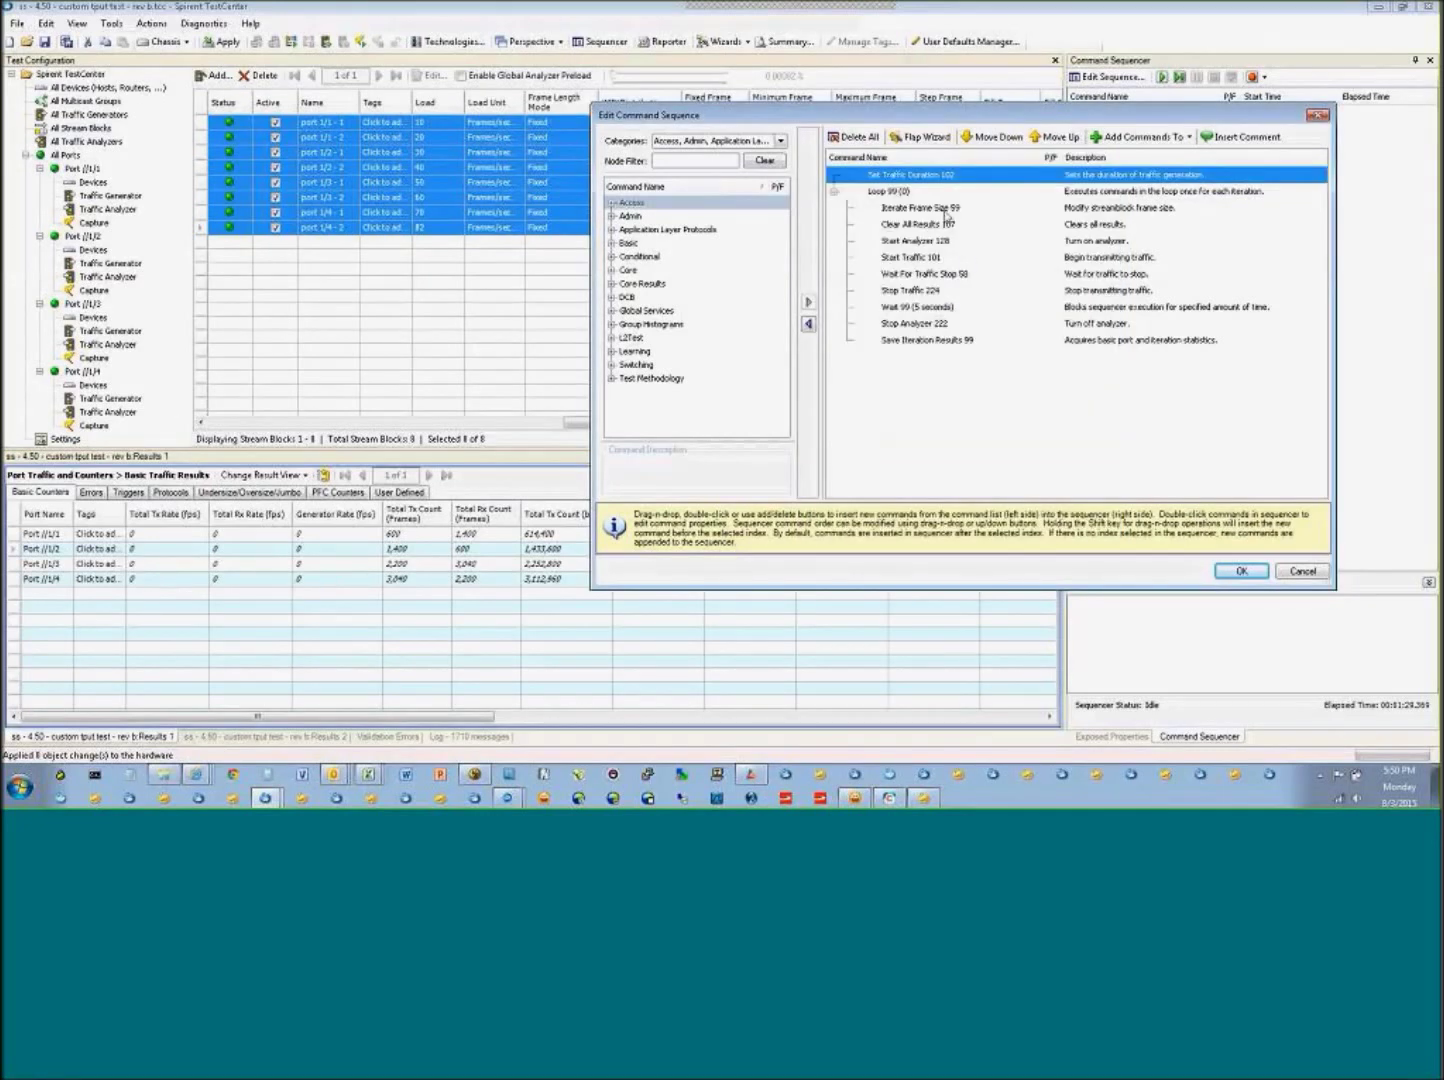
- Give Iterate Frame Size 59 custom frame sizes 64, 128 and Streamblock Handle List Project 1
{"action": "double_click", "coordinate": [946, 210]}
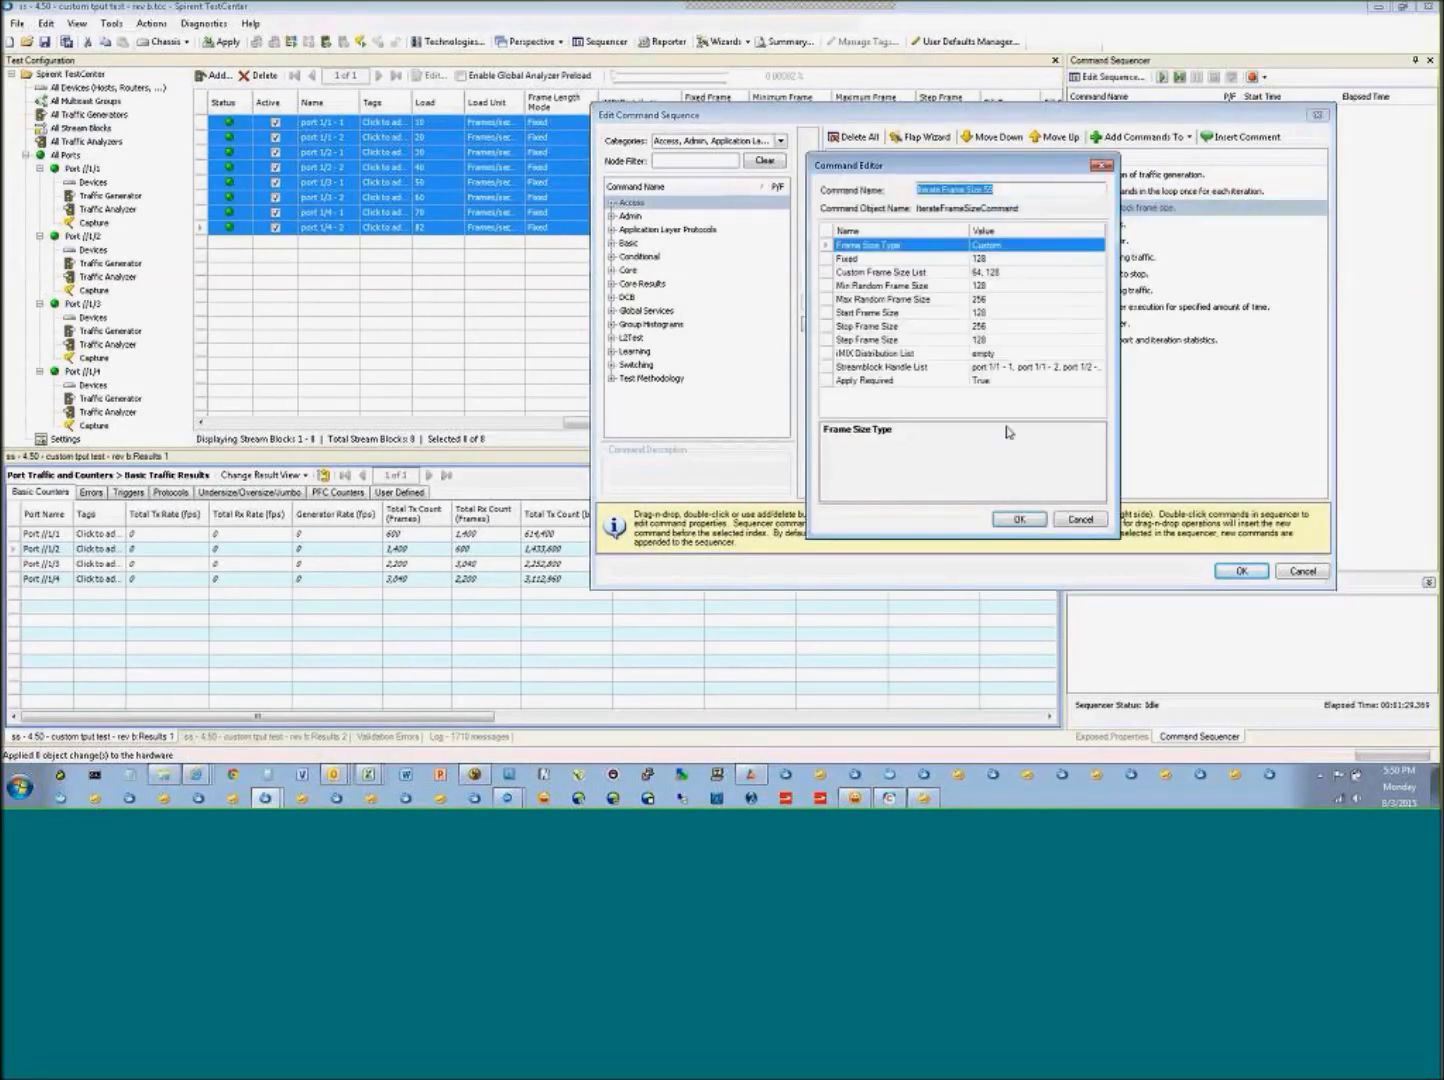
{"action": "left_click", "coordinate": [1012, 246]}
{"action": "left_click", "coordinate": [1005, 276]}
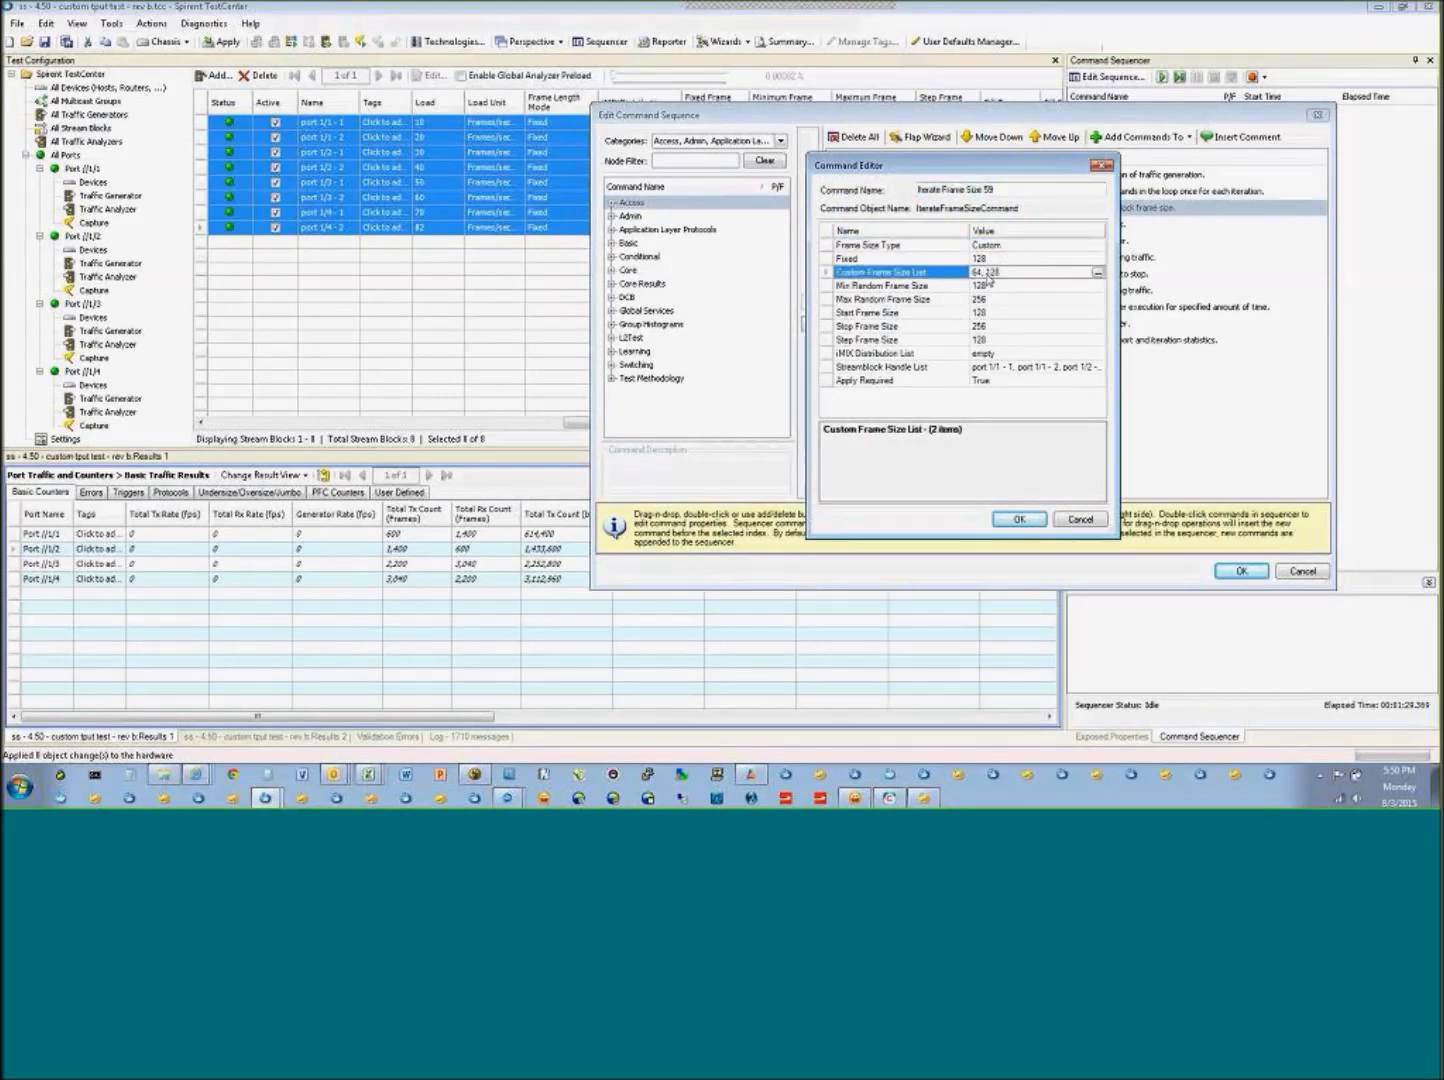
{"action": "left_click", "coordinate": [1015, 249]}
{"action": "left_click", "coordinate": [1008, 276]}
{"action": "left_click", "coordinate": [1048, 370]}
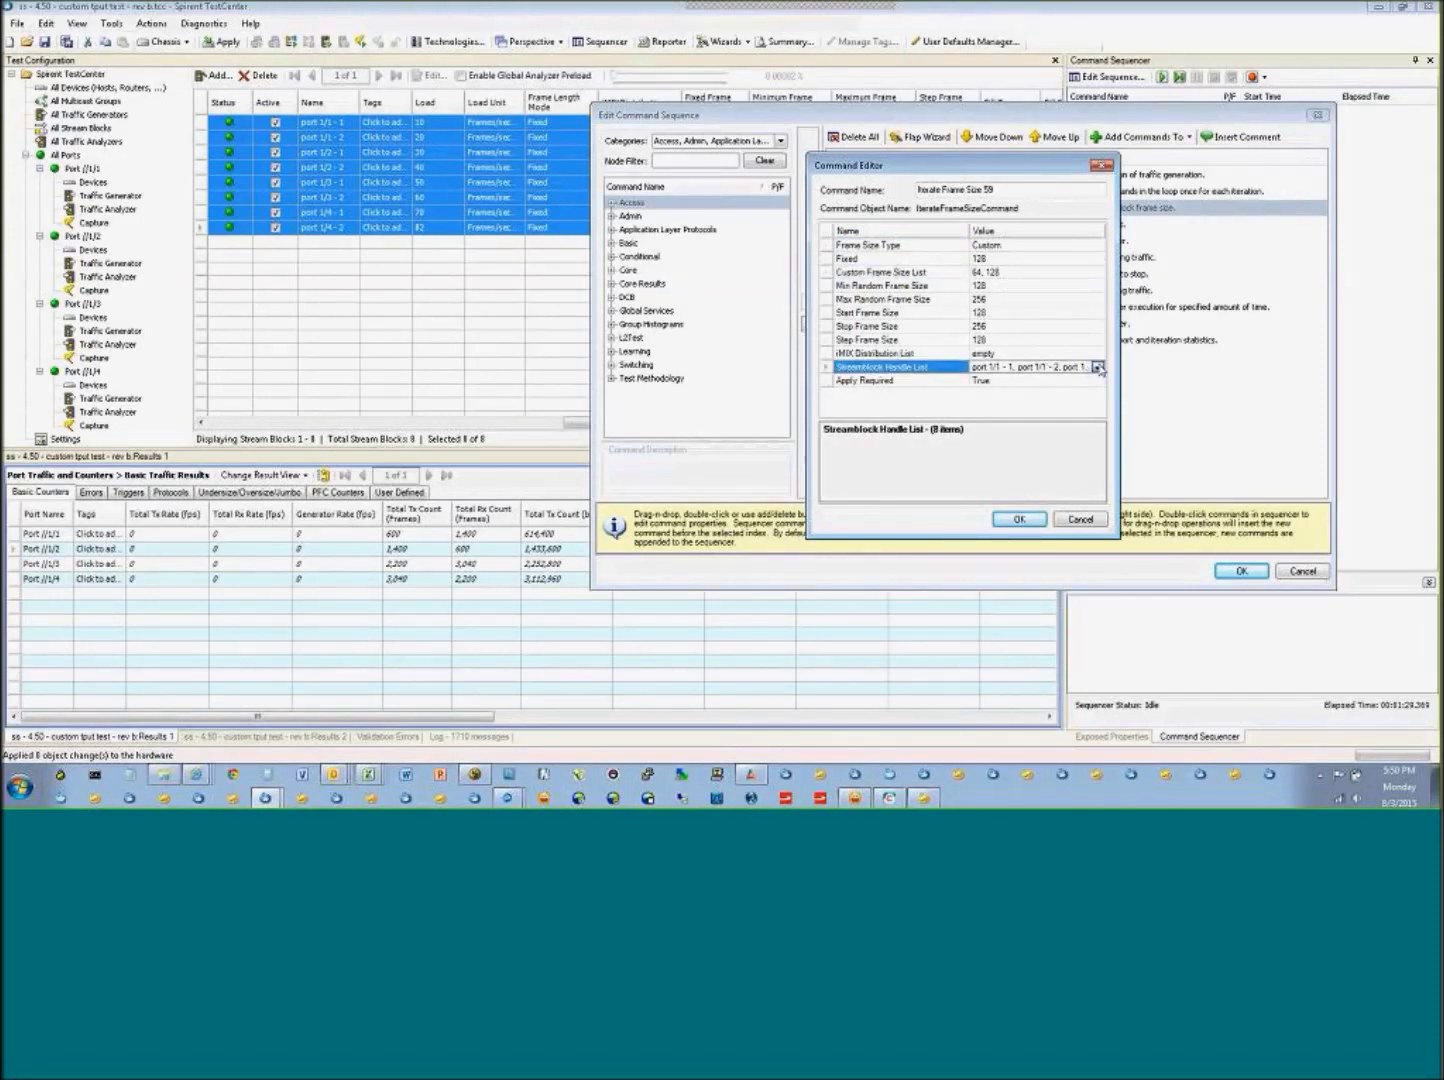
{"action": "left_click", "coordinate": [1097, 367]}
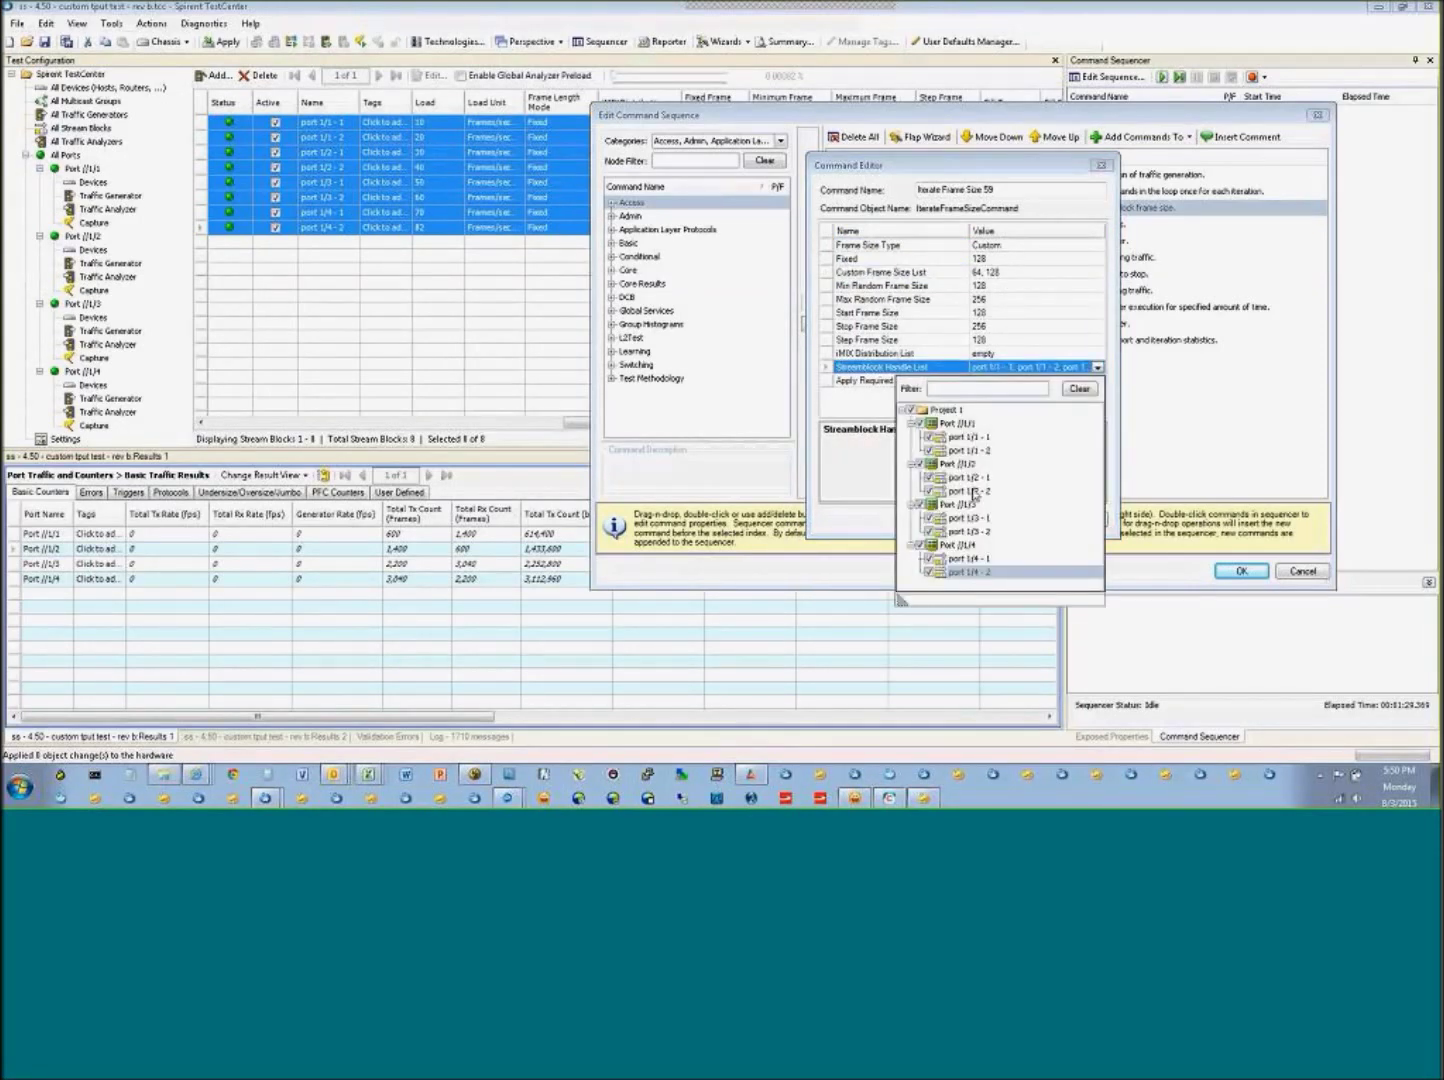
{"action": "left_click", "coordinate": [875, 407]}
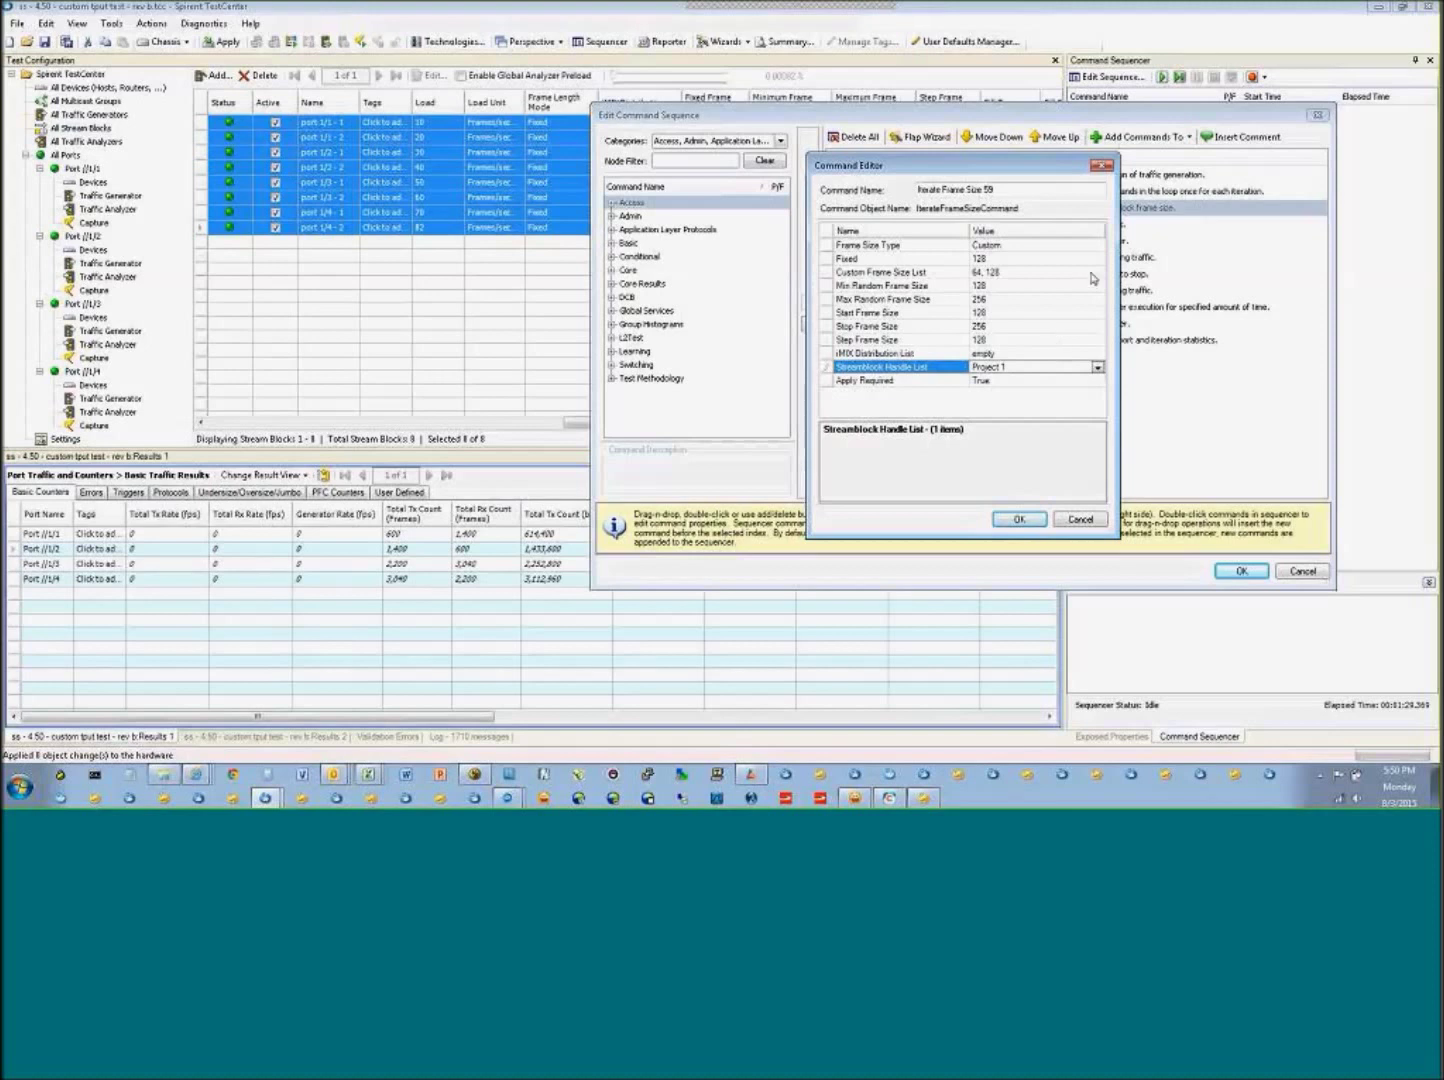
{"action": "left_click", "coordinate": [1003, 274]}
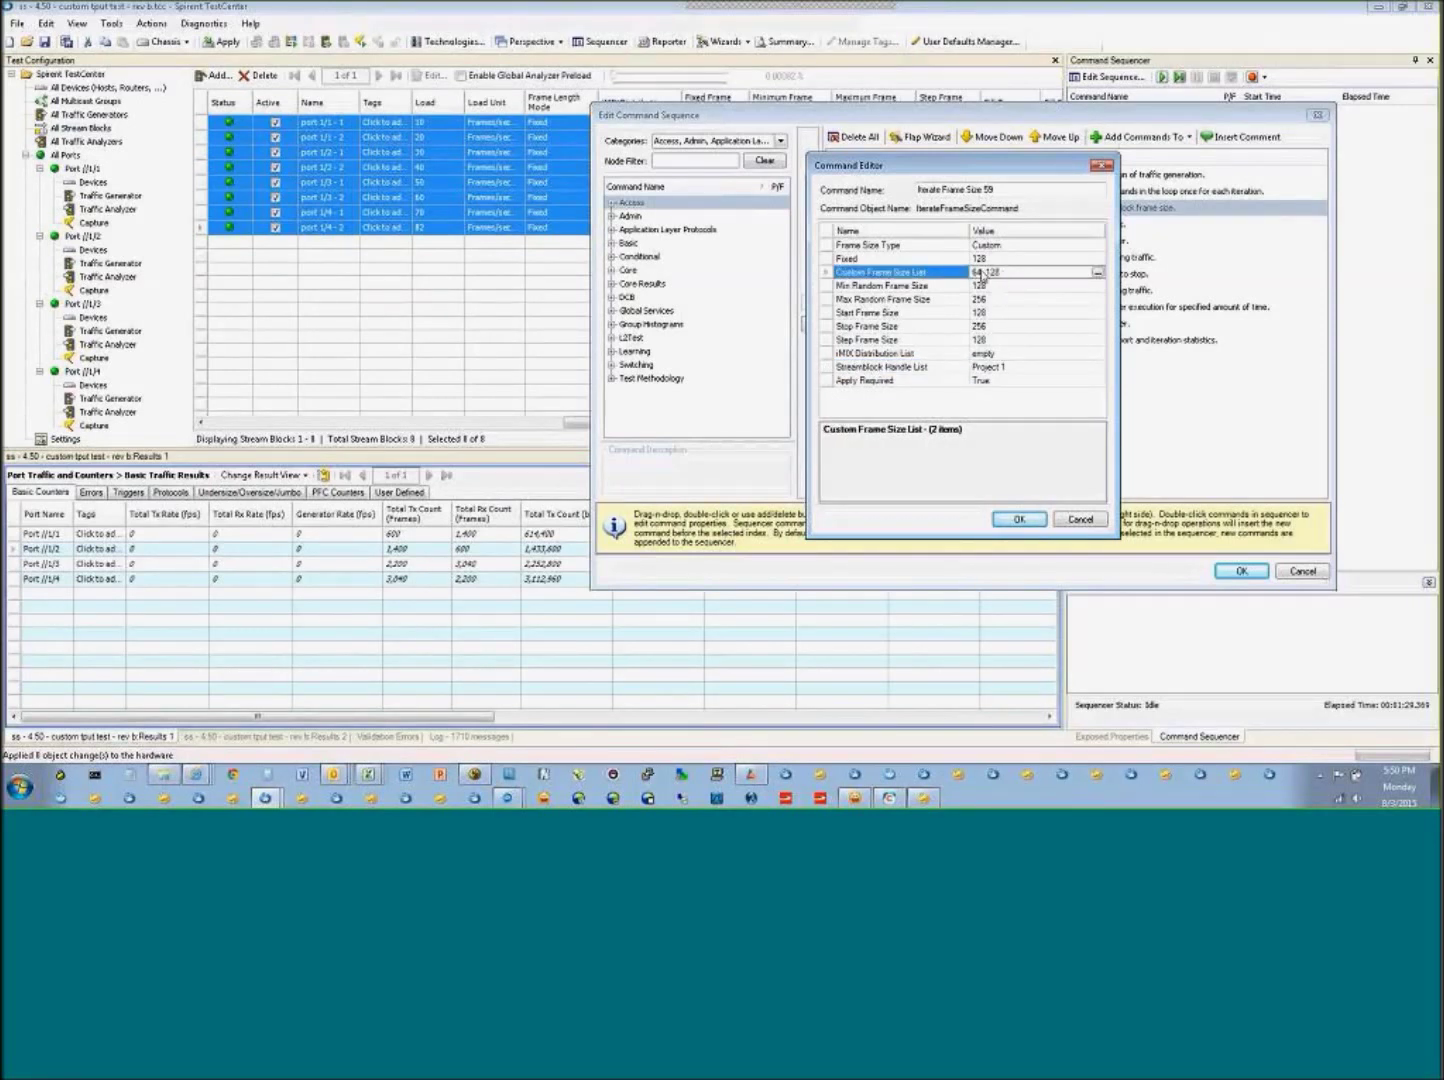
- Confirm the frame size edits, apply the sequence to the sequencer, and save the configuration
{"action": "left_click", "coordinate": [1018, 520]}
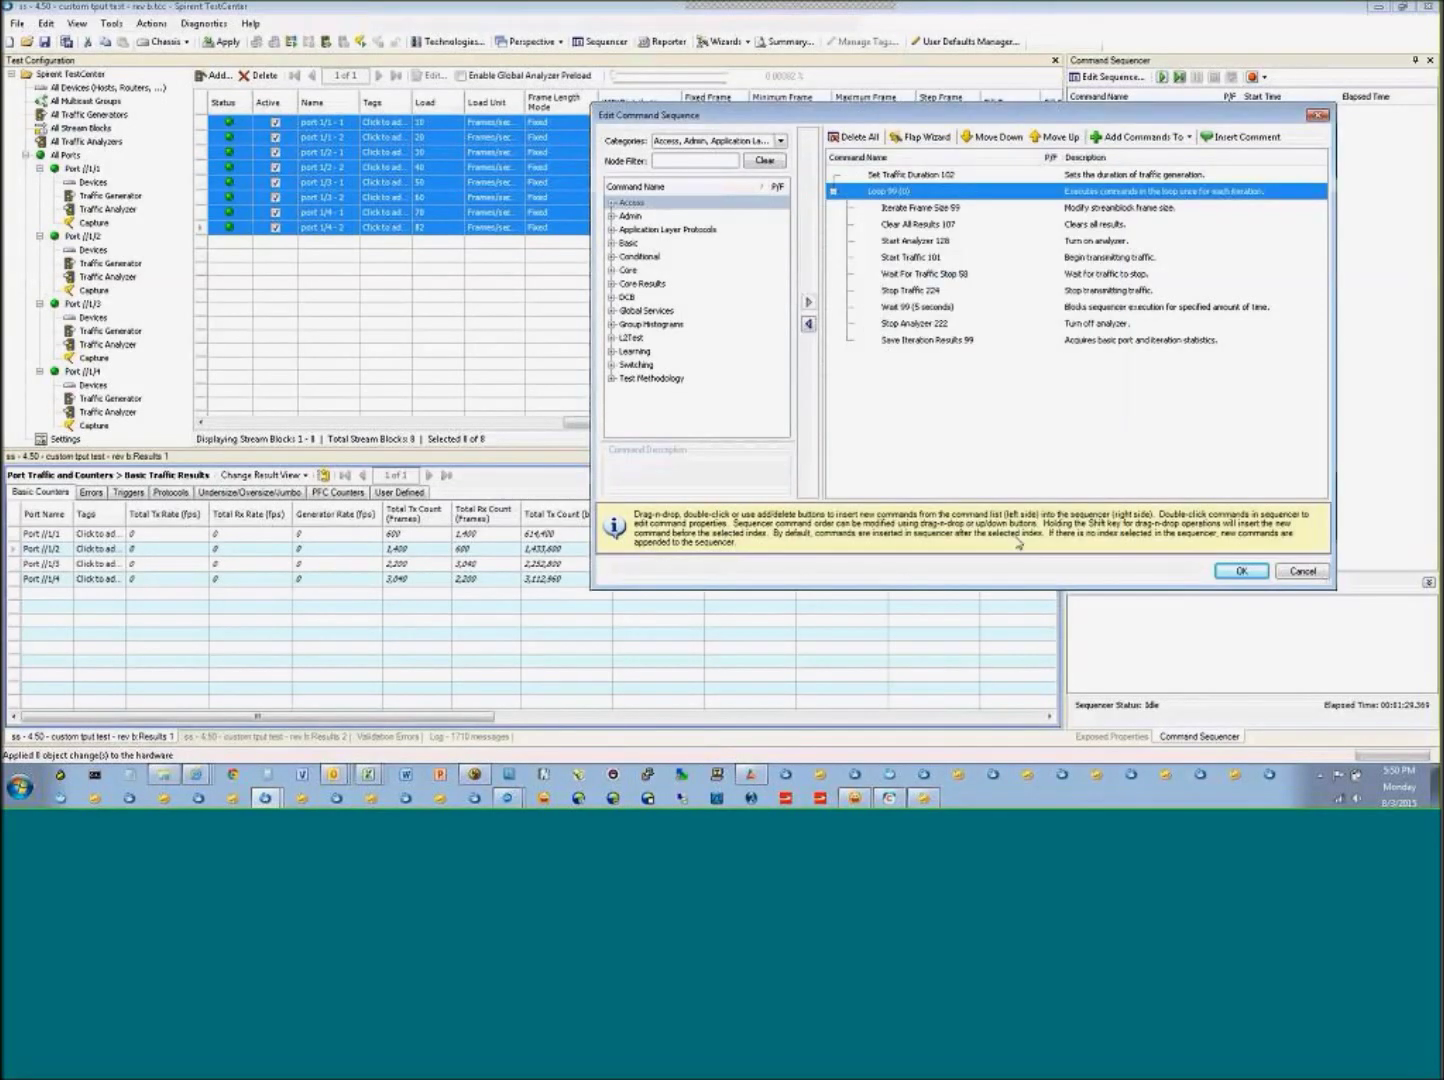
{"action": "left_click", "coordinate": [1241, 571]}
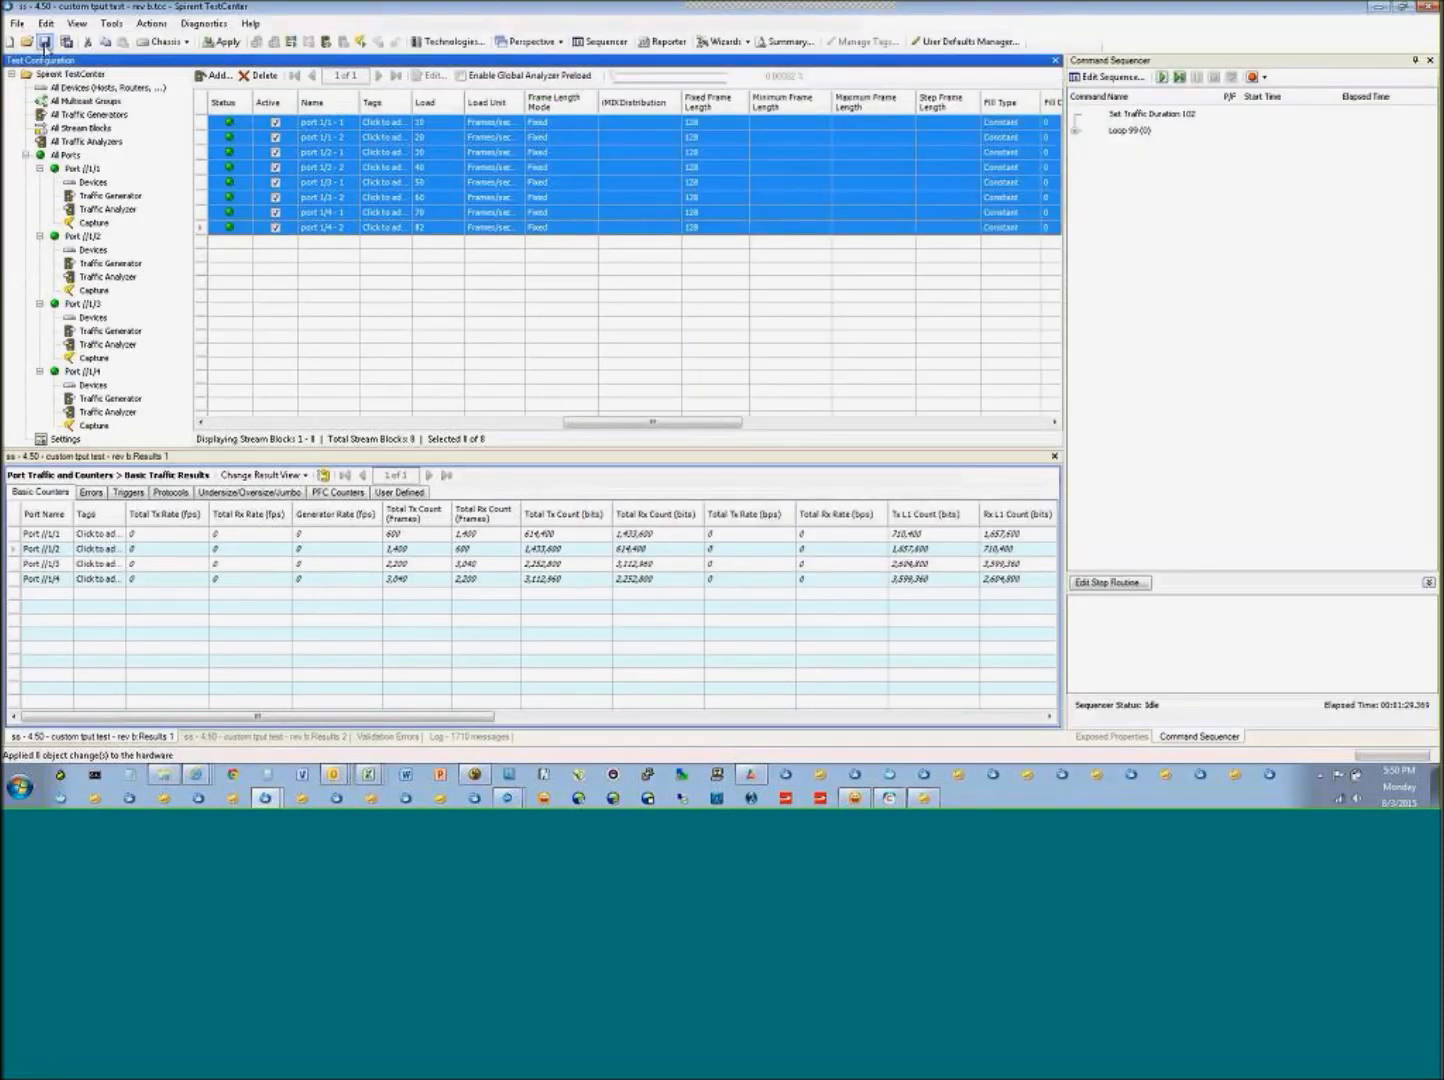
{"action": "left_click", "coordinate": [44, 43]}
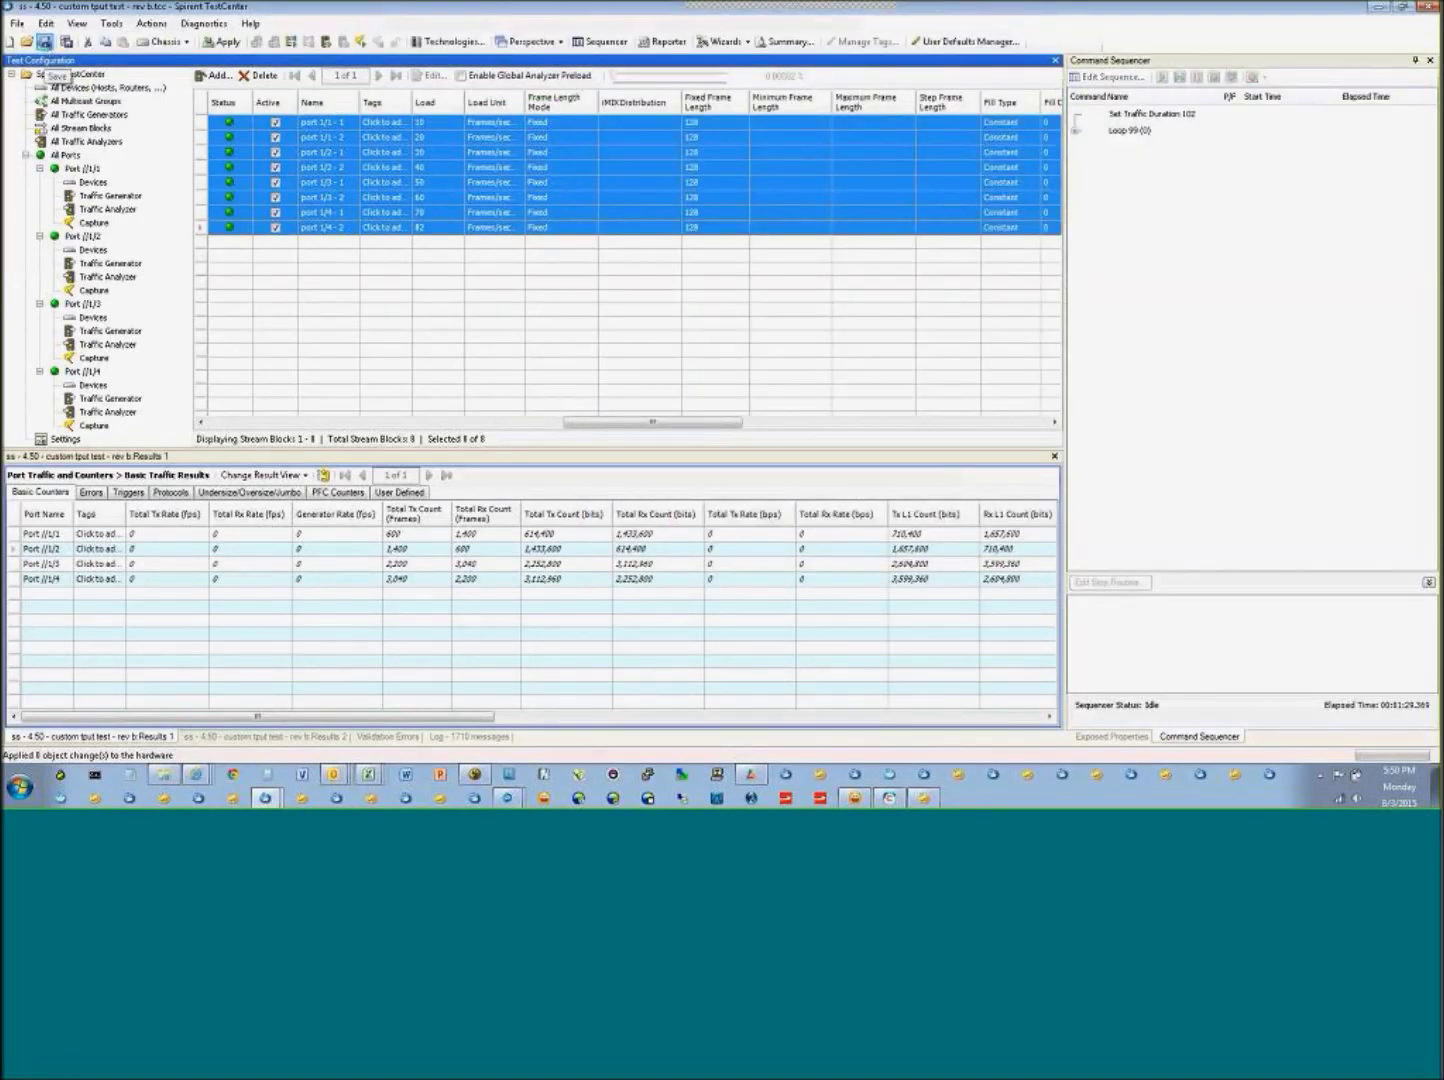
{"action": "right_click", "coordinate": [556, 553]}
{"action": "left_click", "coordinate": [641, 588]}
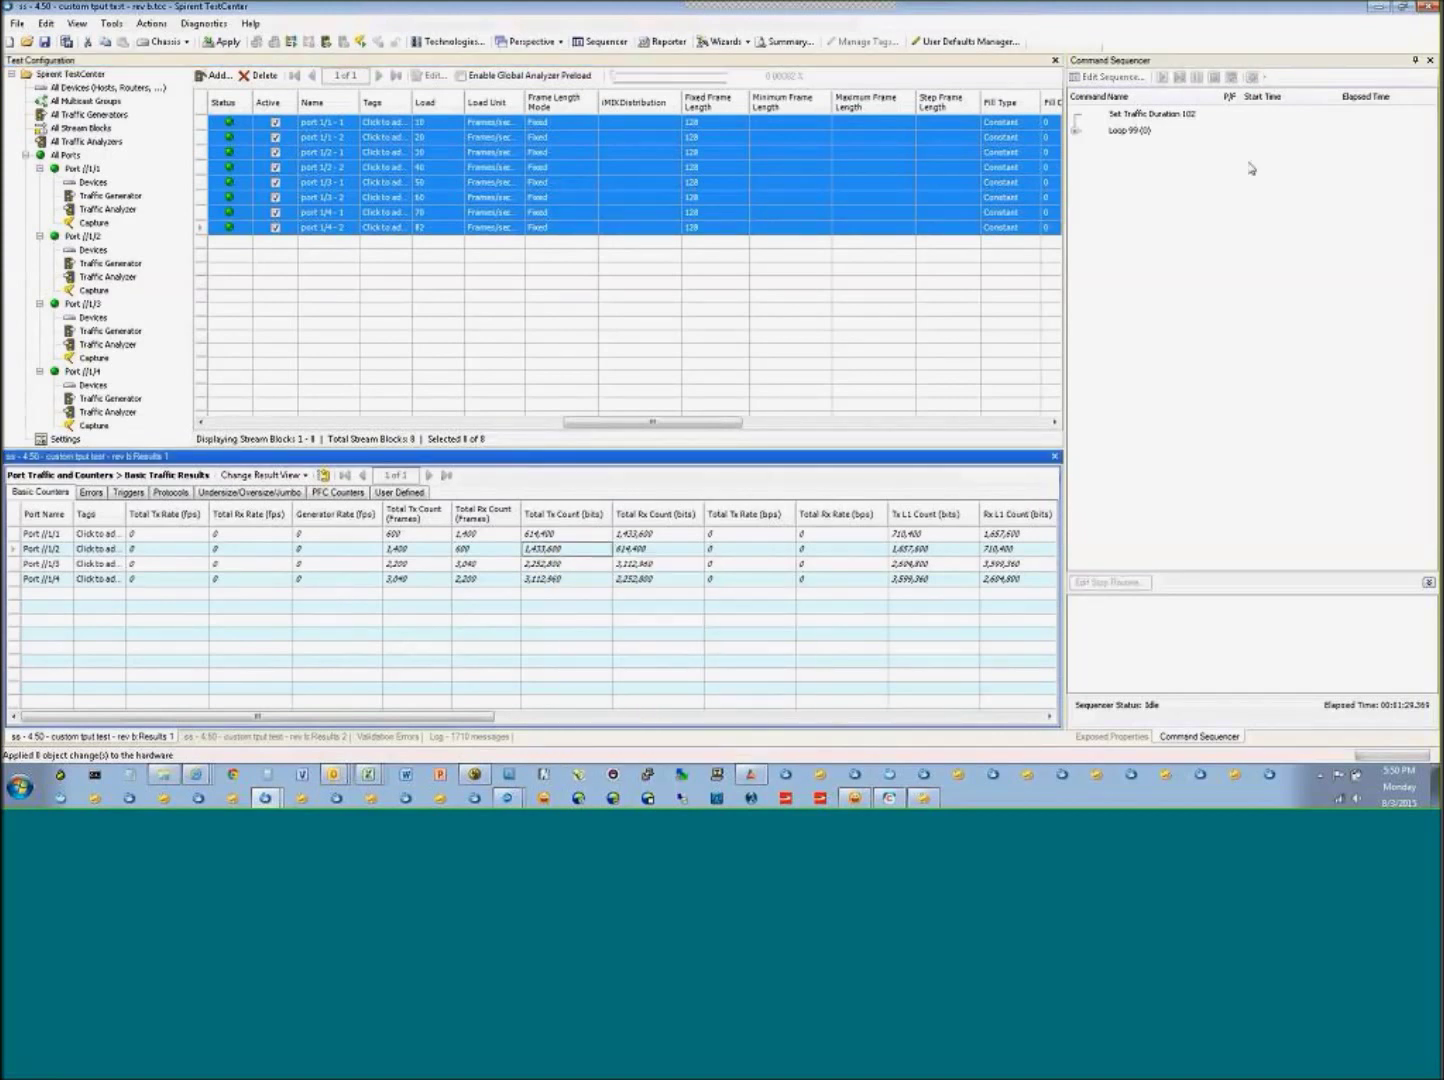
- Run the edited throughput command sequence from the sequencer
{"action": "left_click", "coordinate": [1162, 77]}
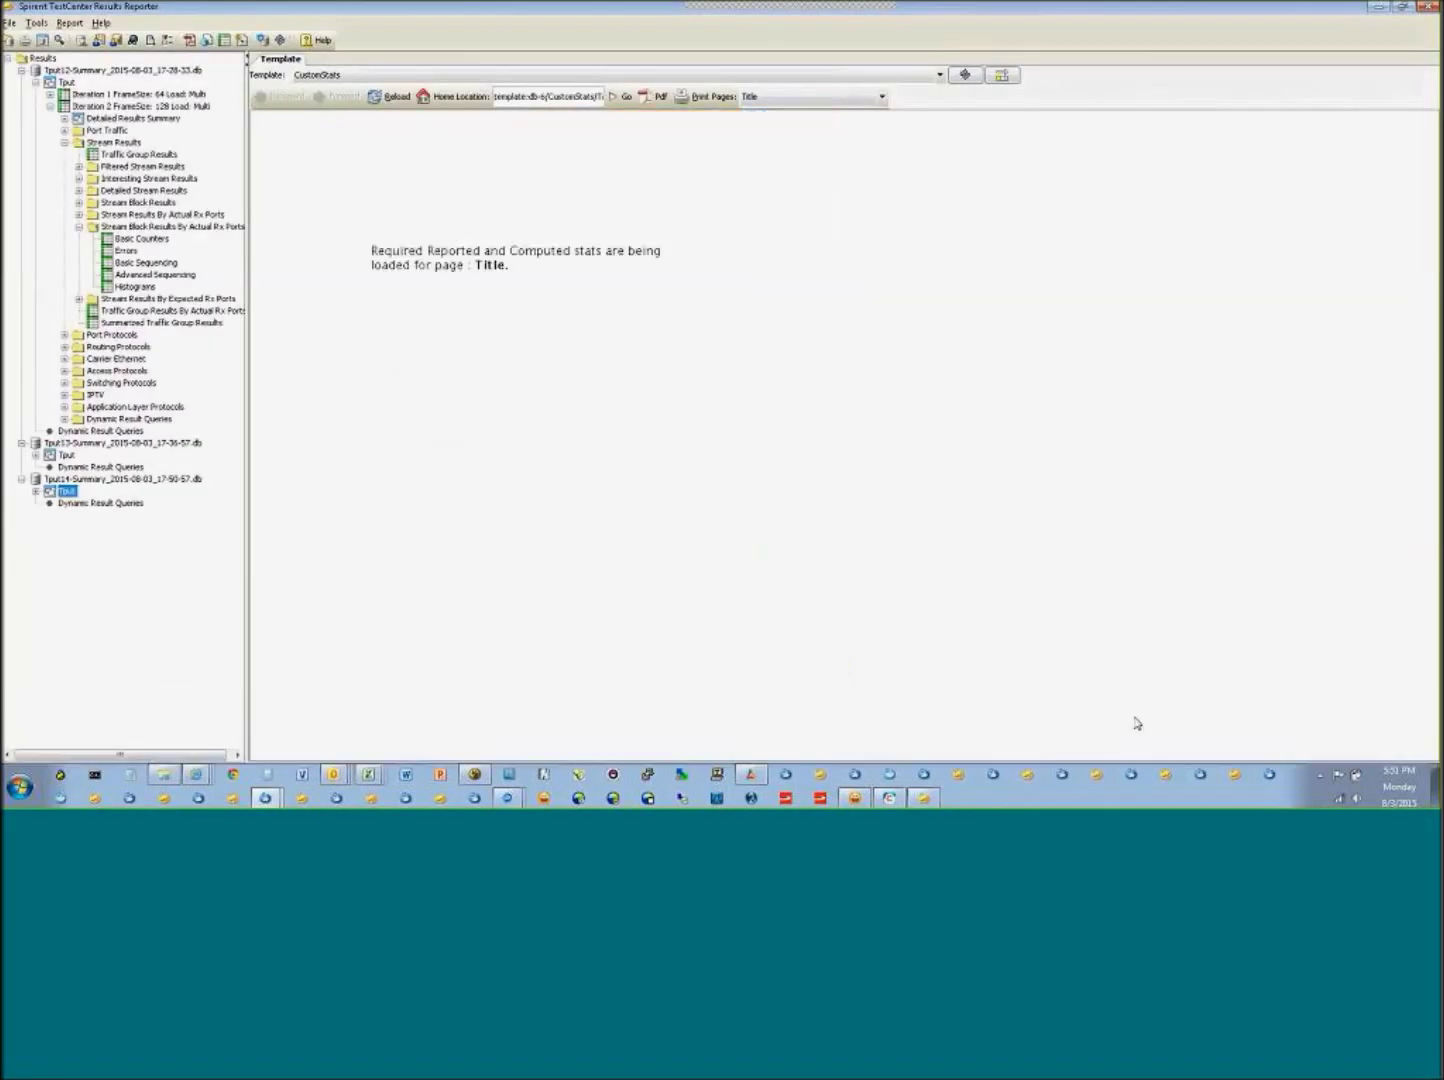
- Switch to the WebEx meeting page and back to TestCenter, where the sequence PASSED
{"action": "key", "text": "alt+Tab"}
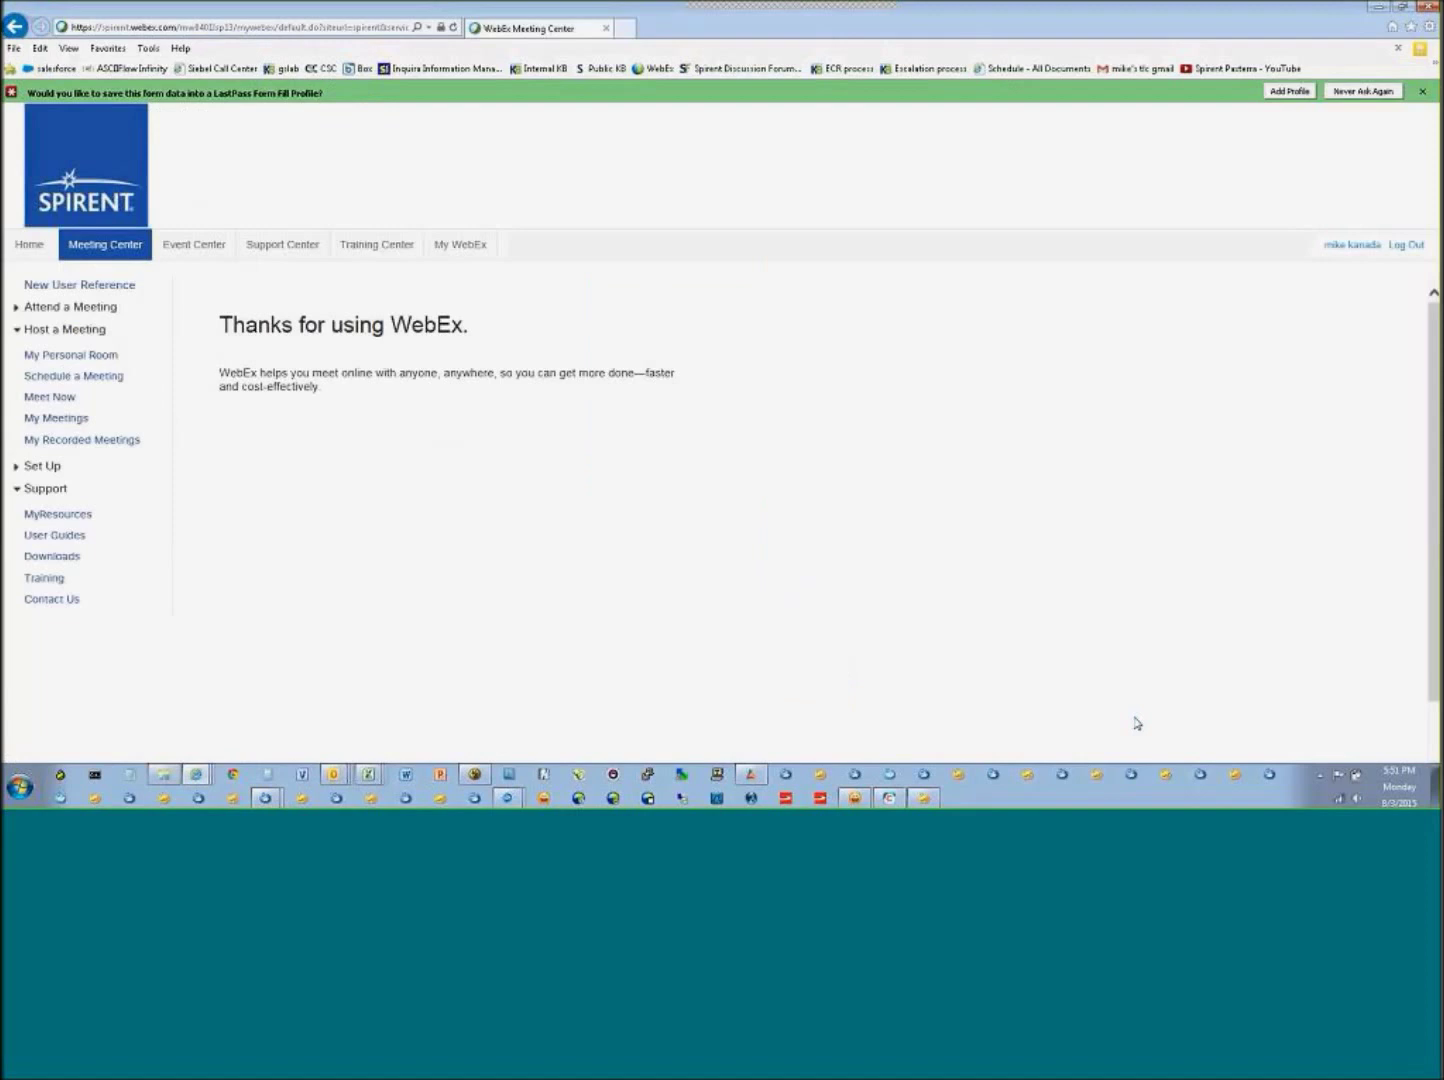
{"action": "key", "text": "alt+Tab"}
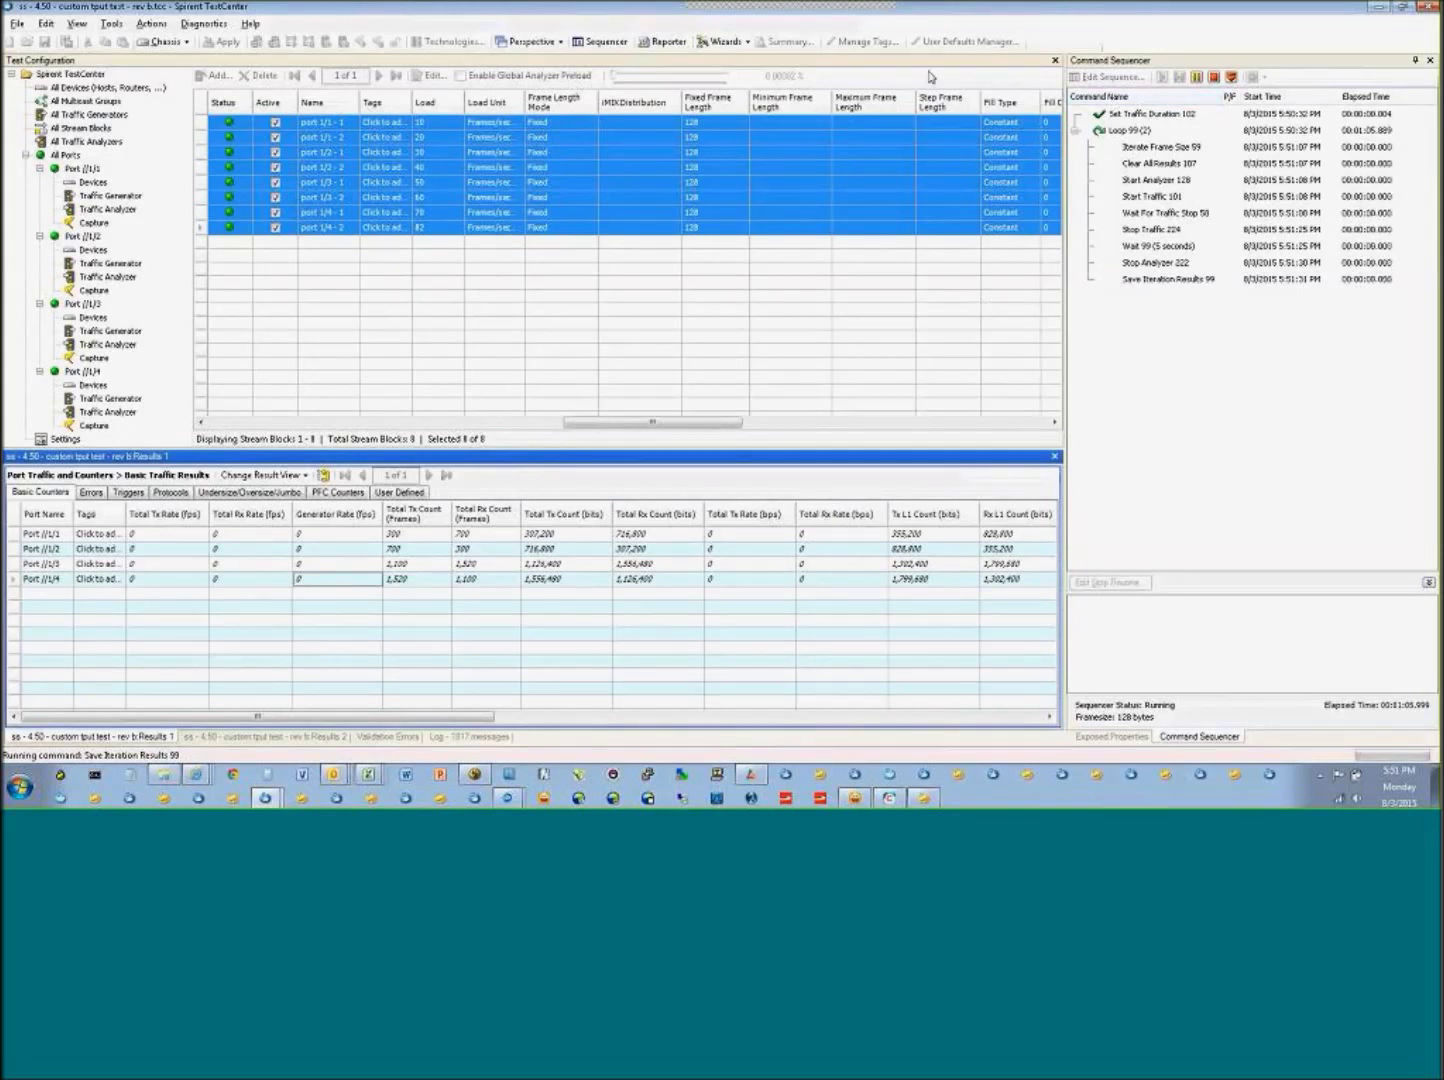
{"action": "left_click", "coordinate": [724, 43]}
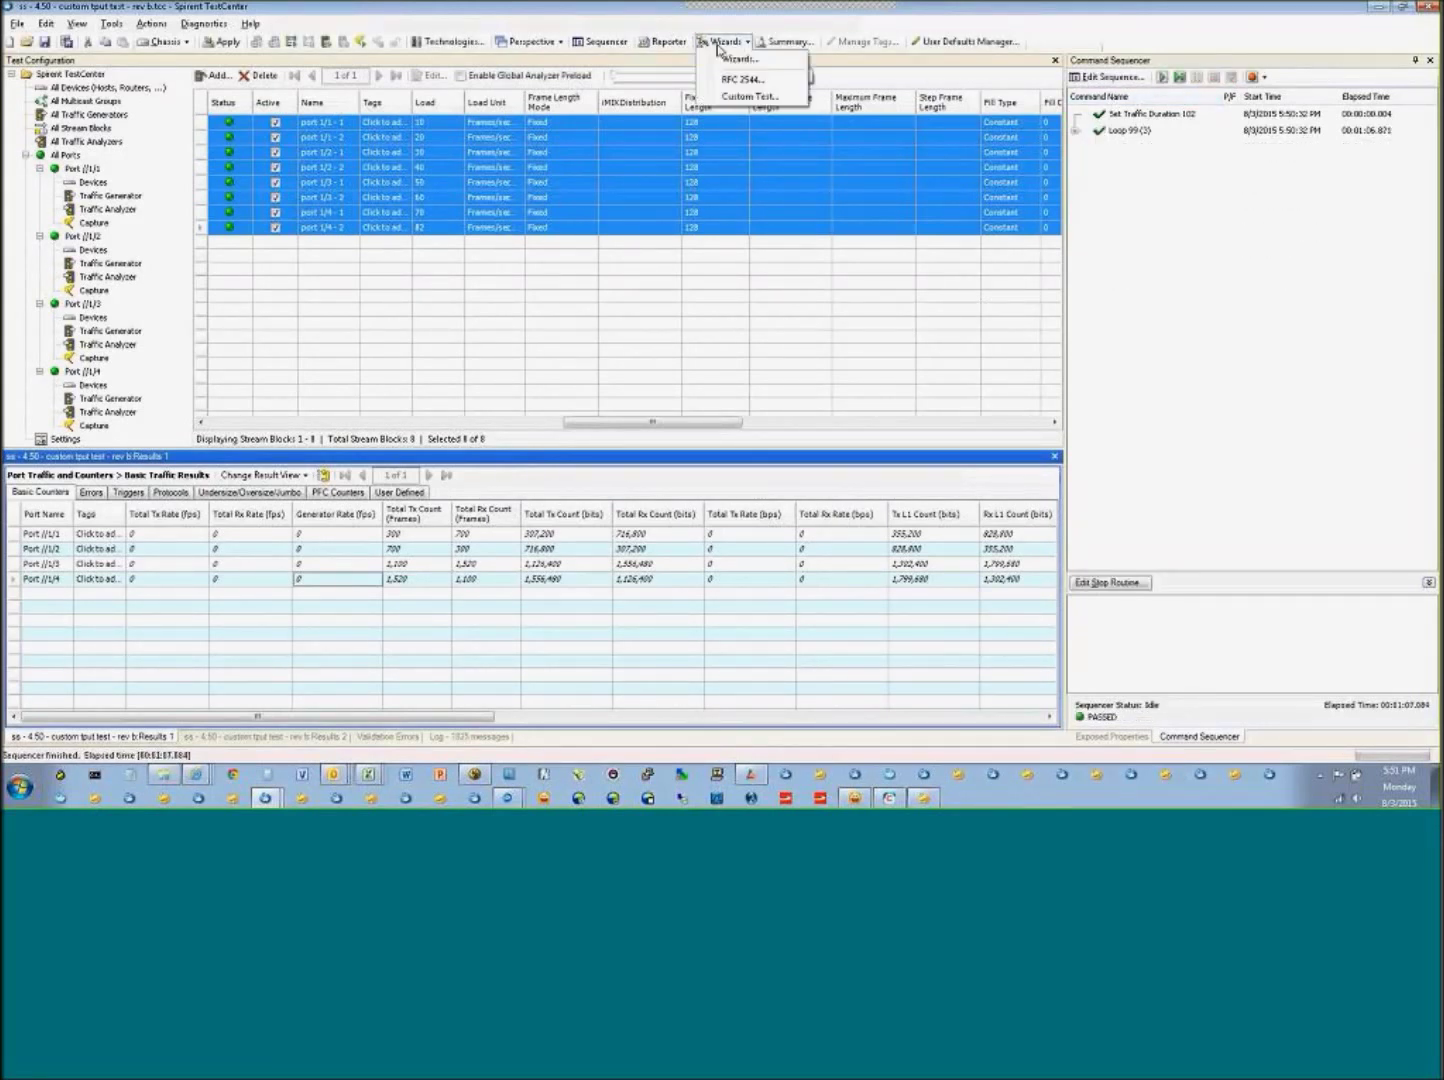
{"action": "left_click", "coordinate": [745, 97]}
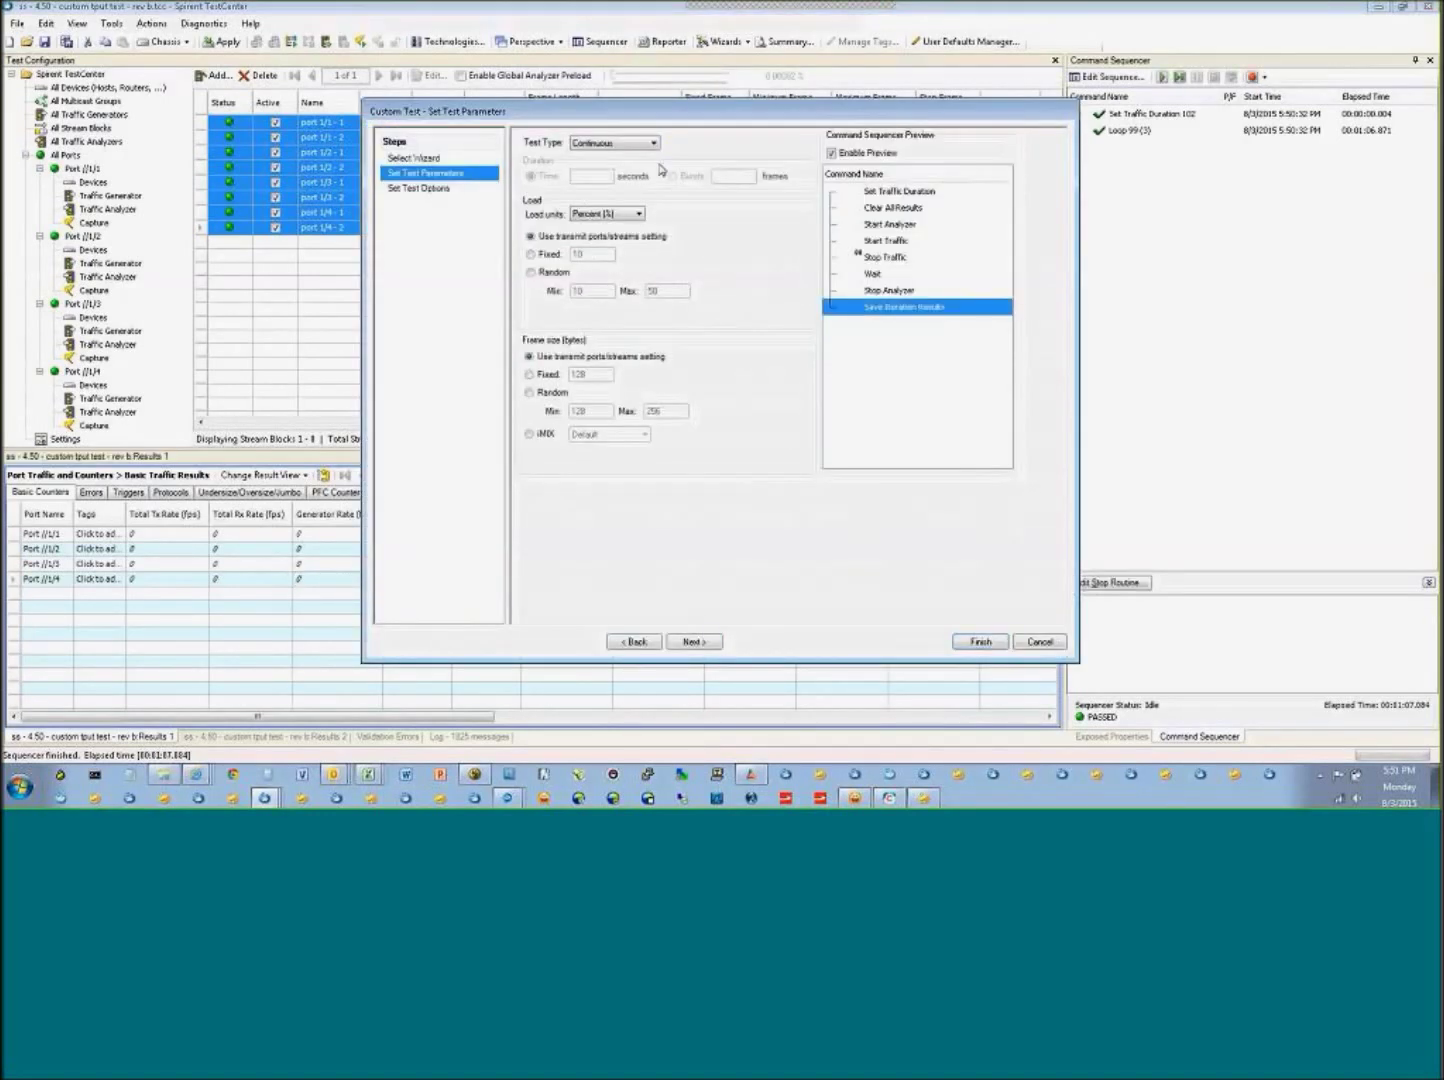
{"action": "left_click", "coordinate": [650, 143]}
{"action": "left_click", "coordinate": [620, 186]}
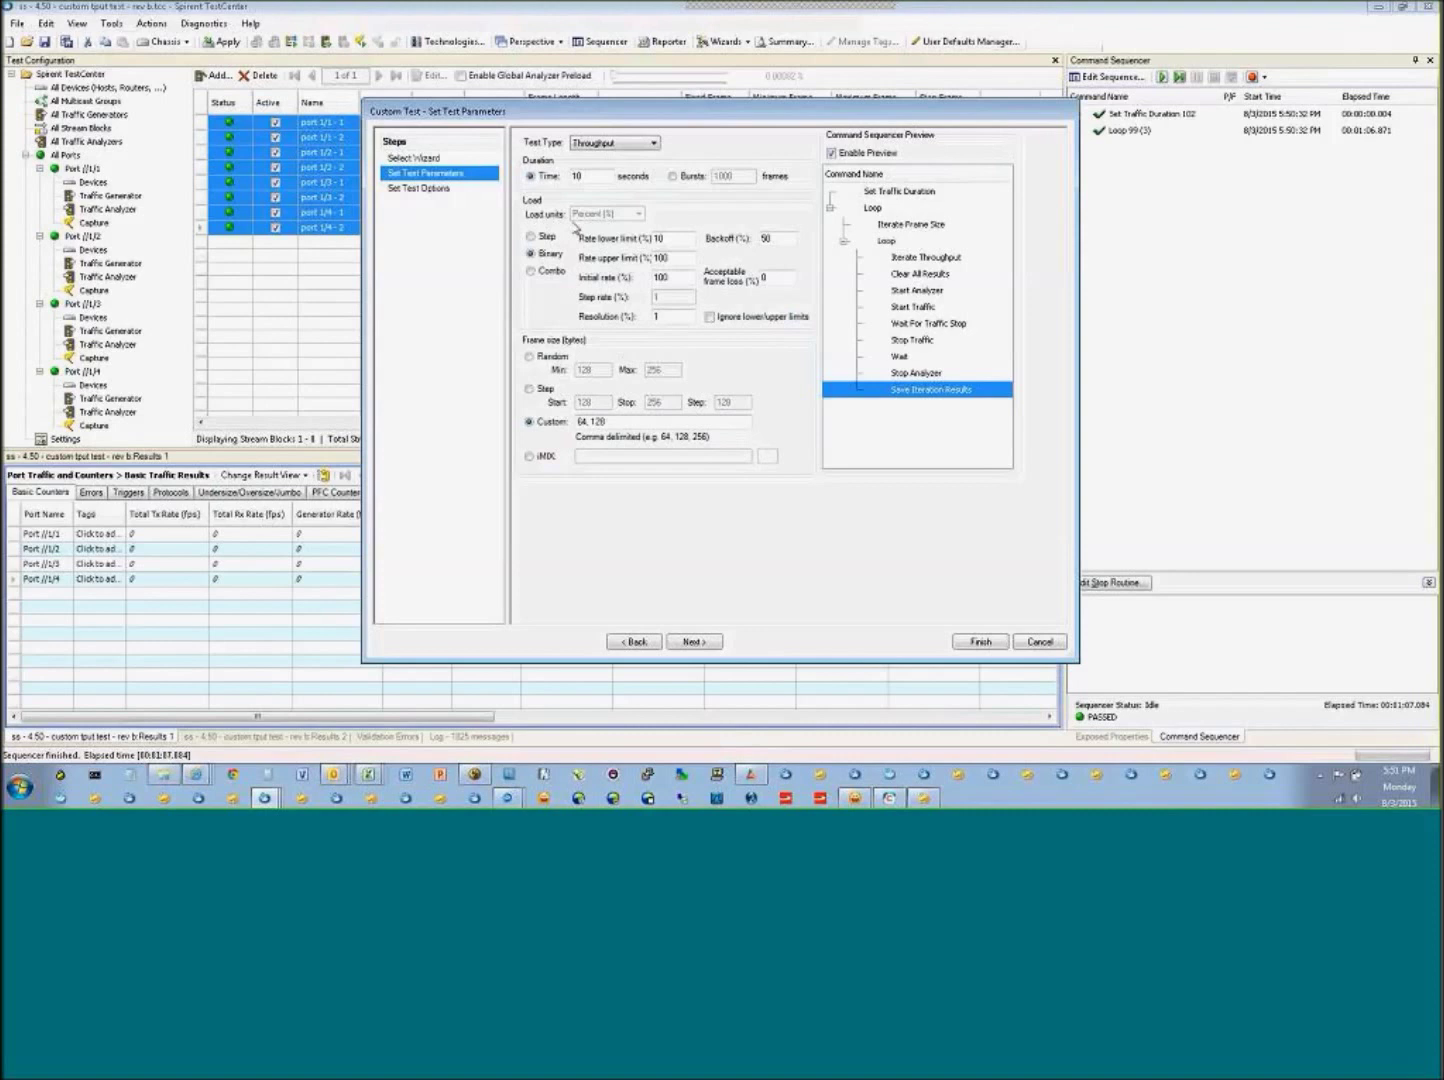
{"action": "left_click", "coordinate": [920, 260]}
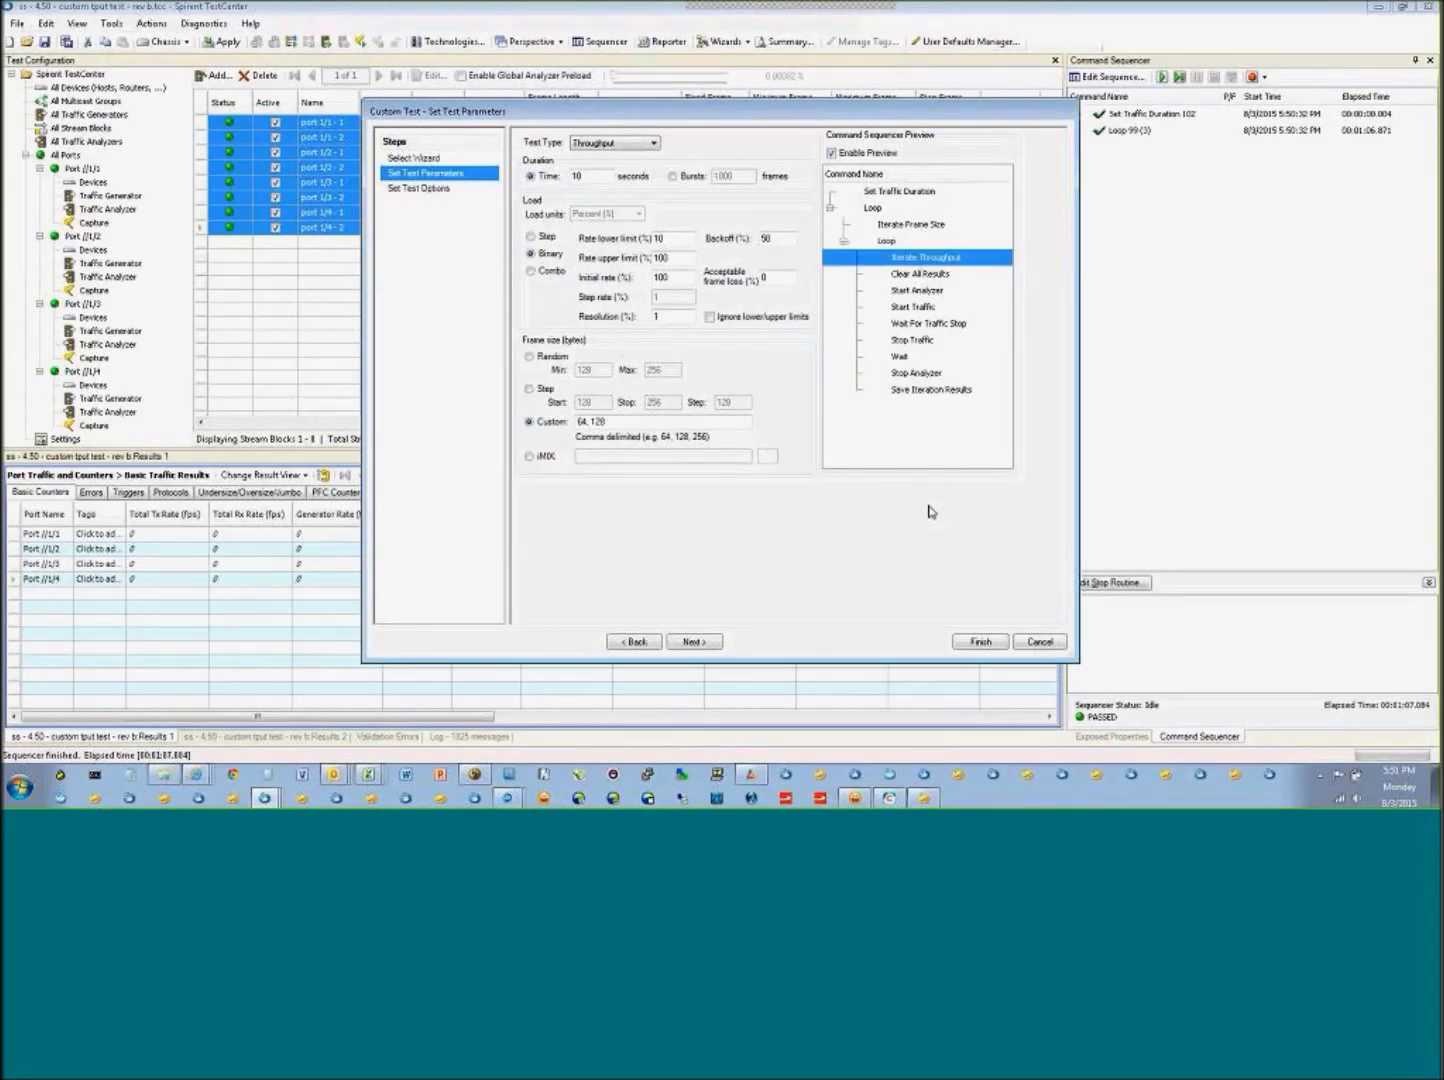
{"action": "left_click", "coordinate": [907, 275]}
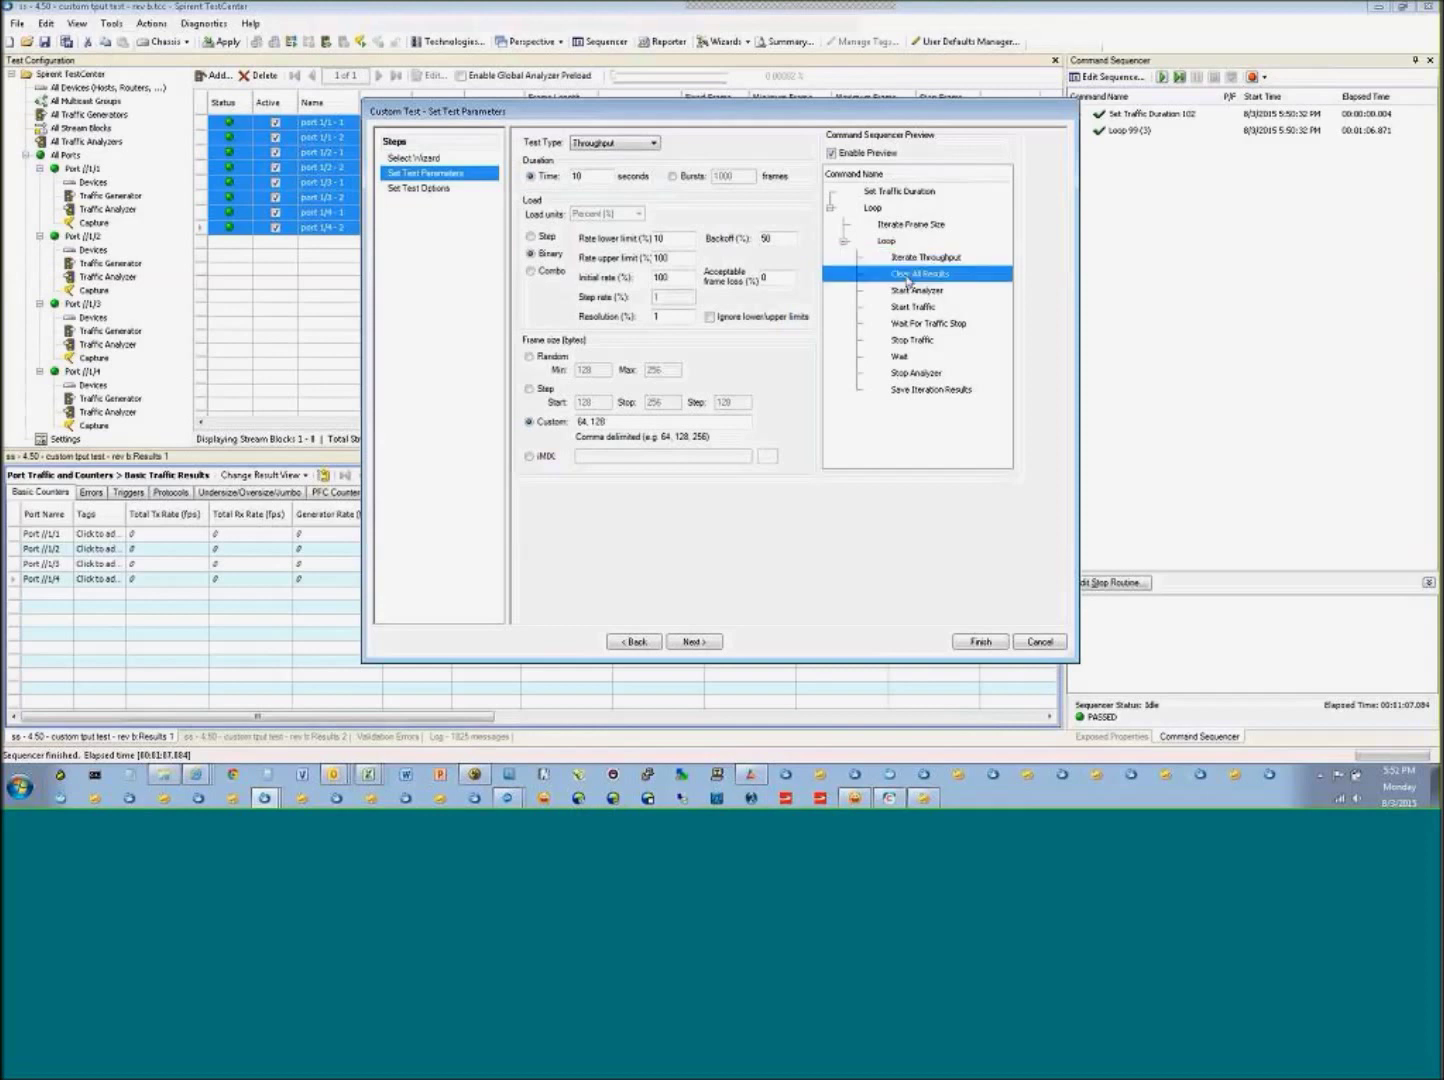
{"action": "left_click", "coordinate": [925, 390], "text": "shift"}
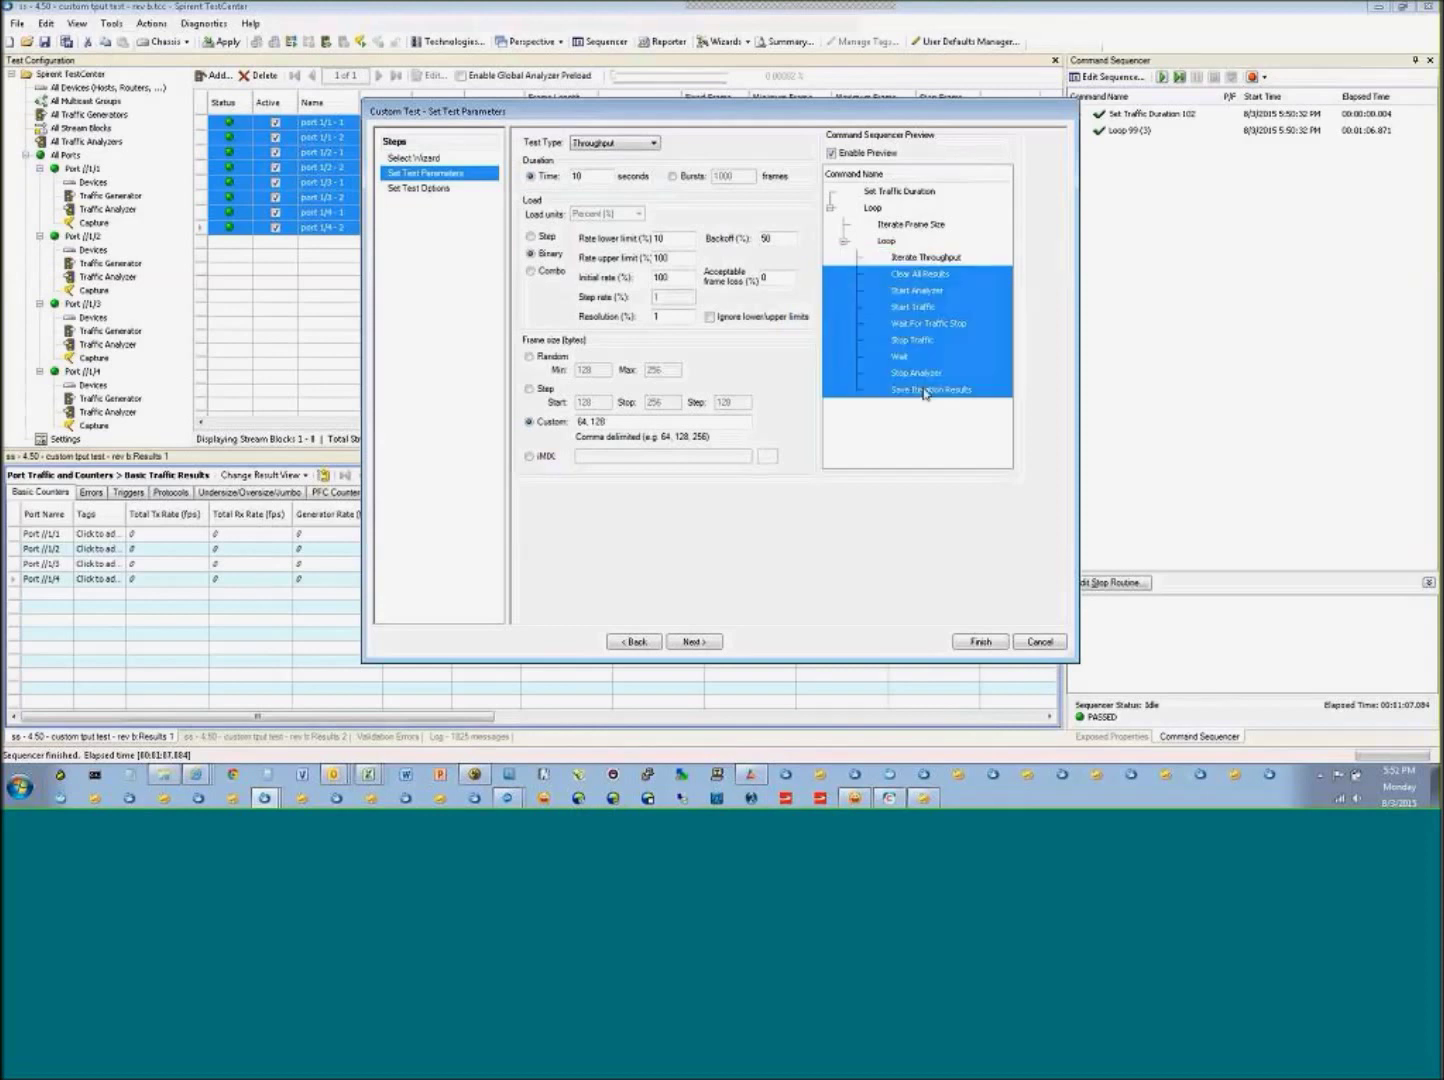
{"action": "left_click", "coordinate": [885, 241]}
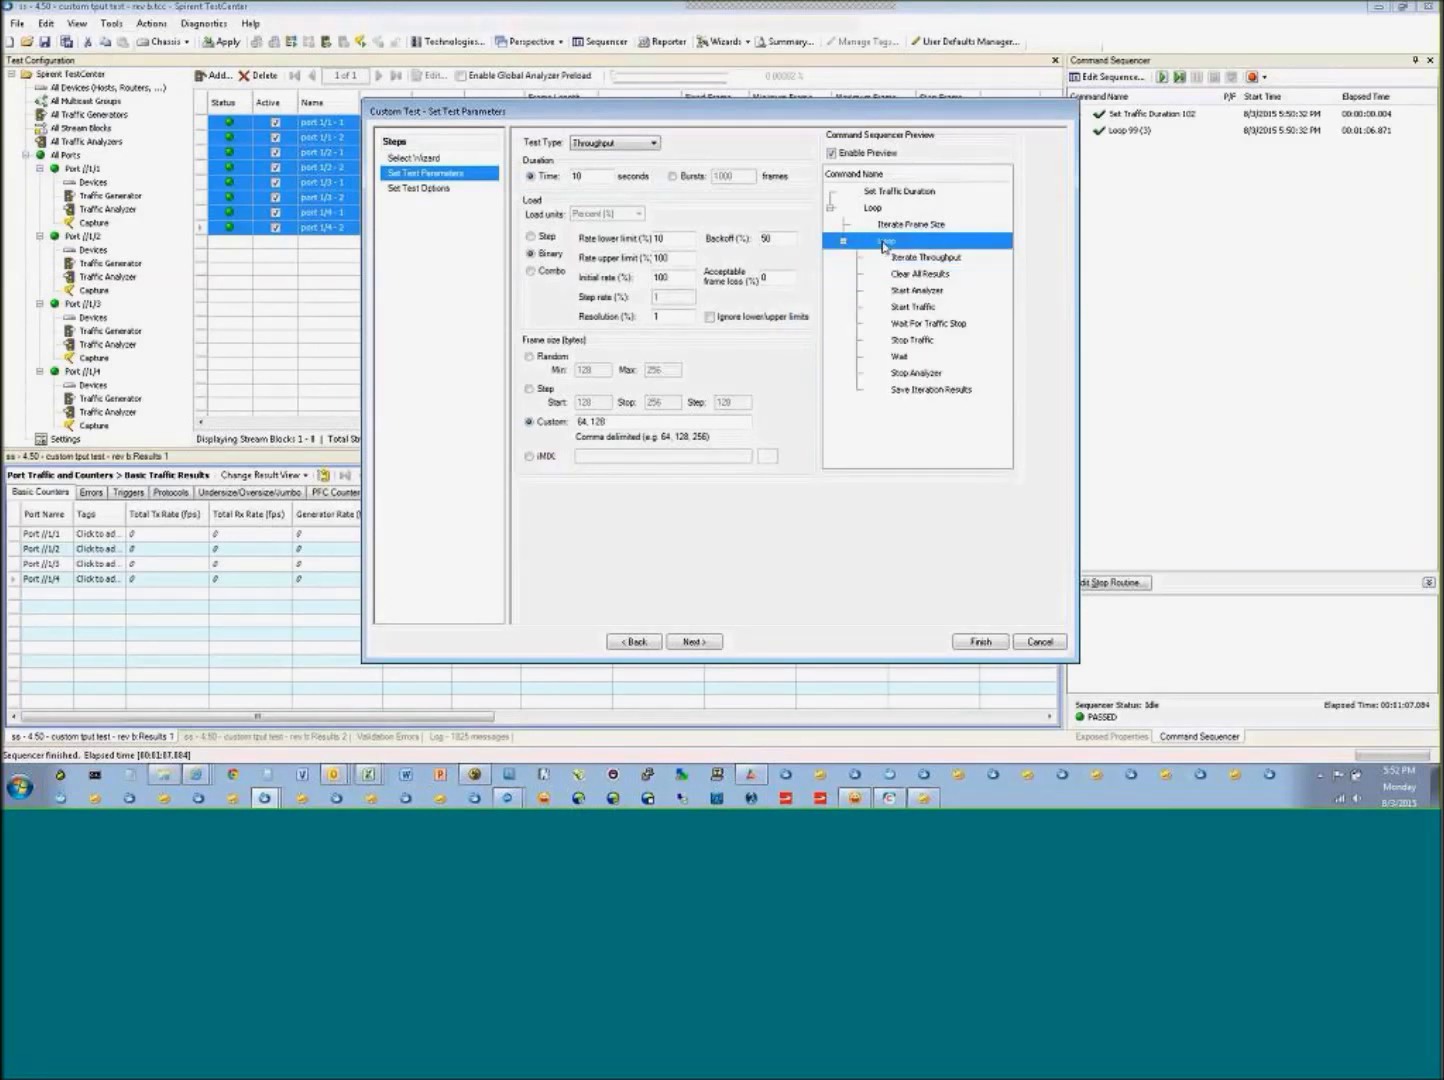
{"action": "left_click", "coordinate": [1038, 643]}
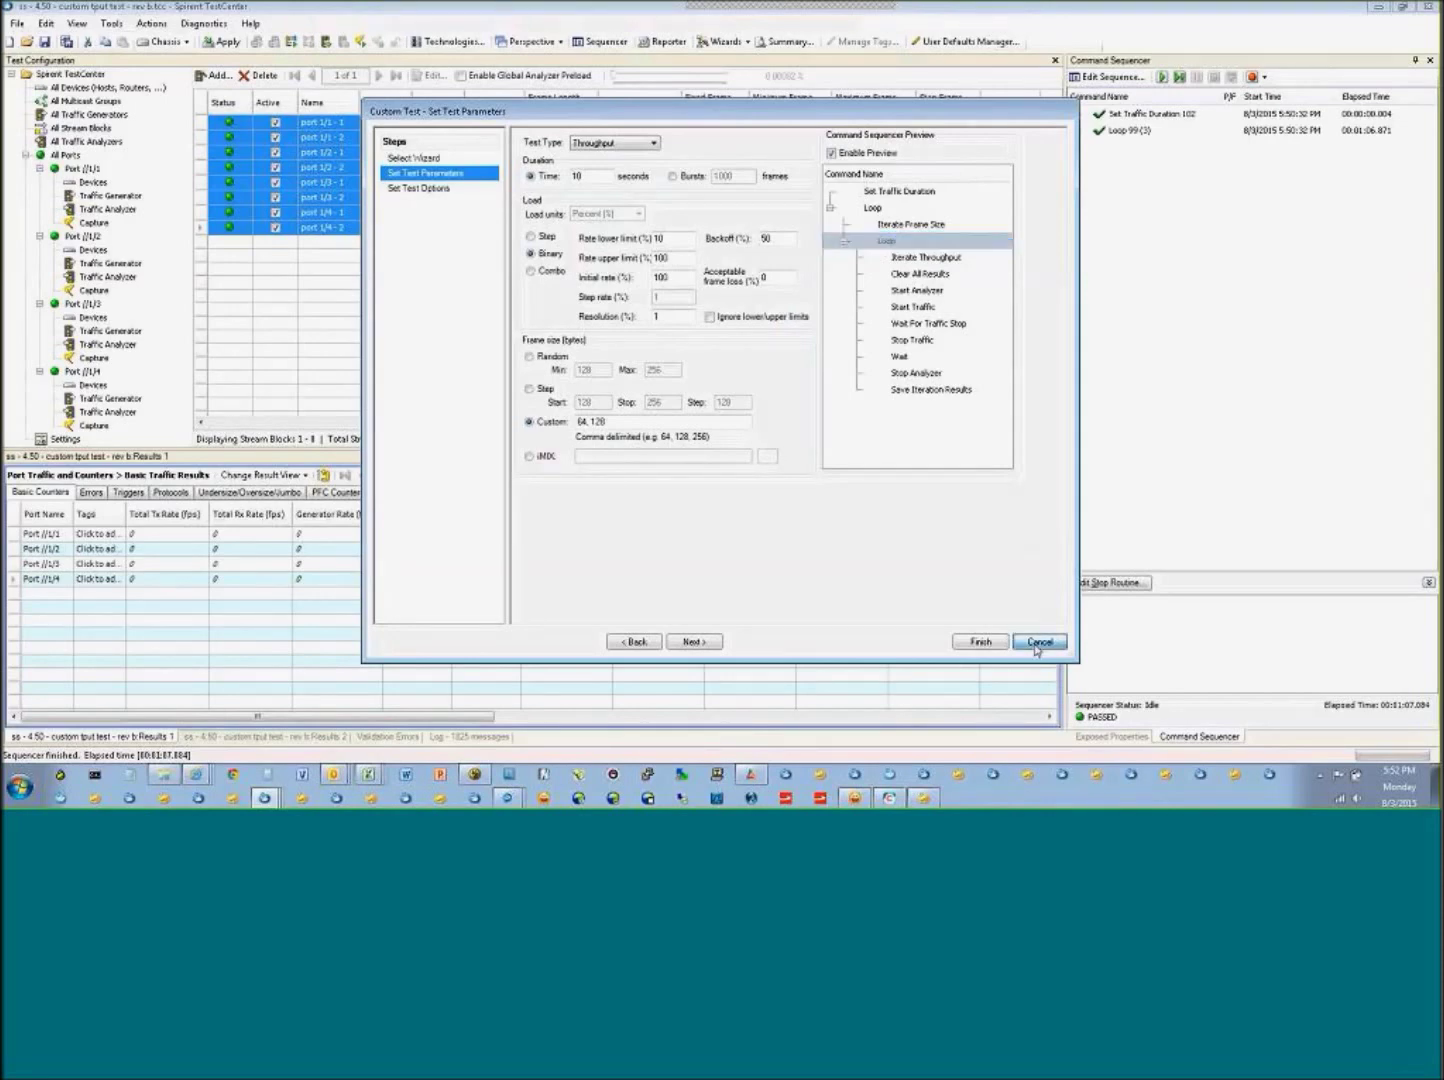
- Open the sequence editor and expand Loop 99 (3) to show its commands
{"action": "left_click", "coordinate": [1108, 84]}
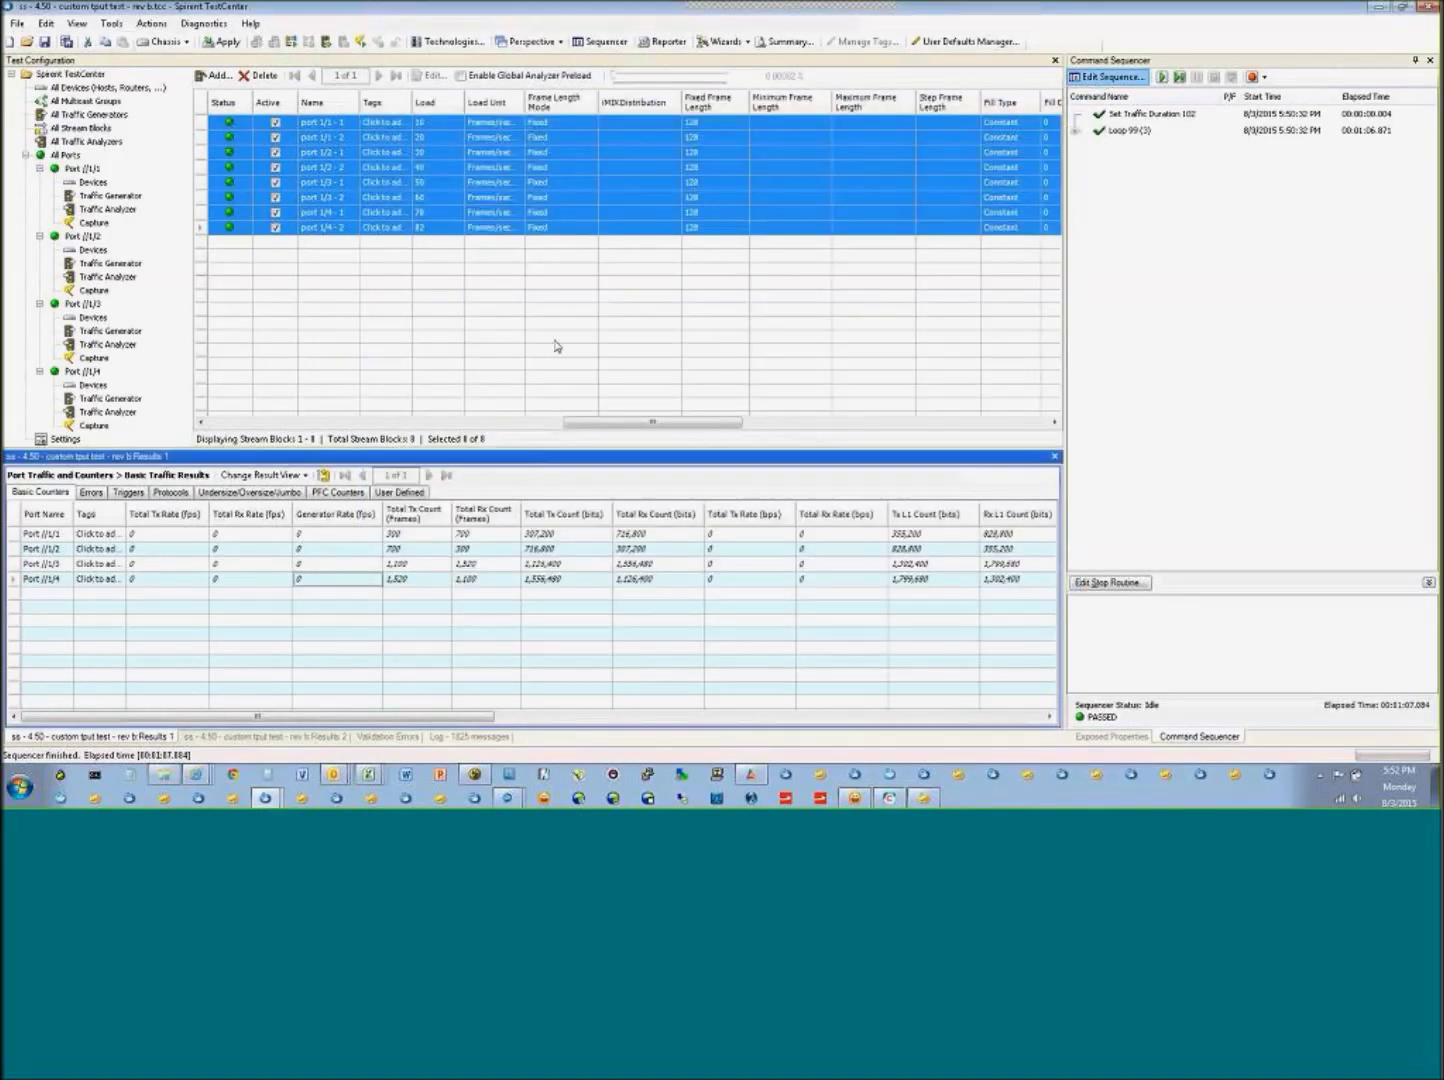
{"action": "left_click", "coordinate": [591, 226]}
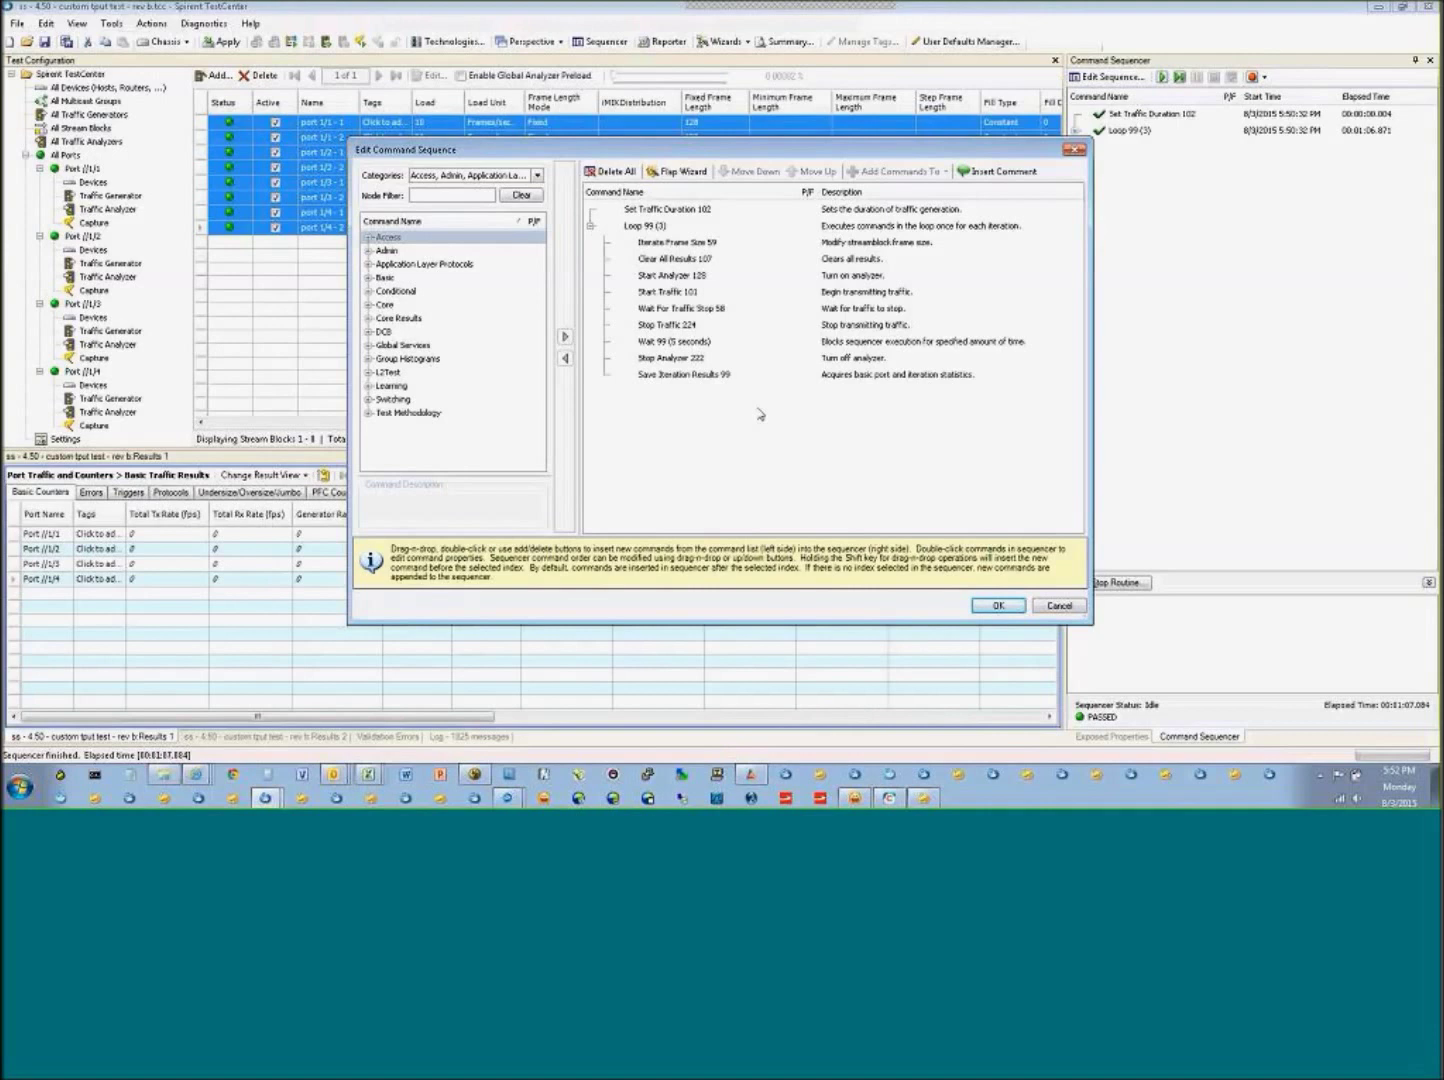